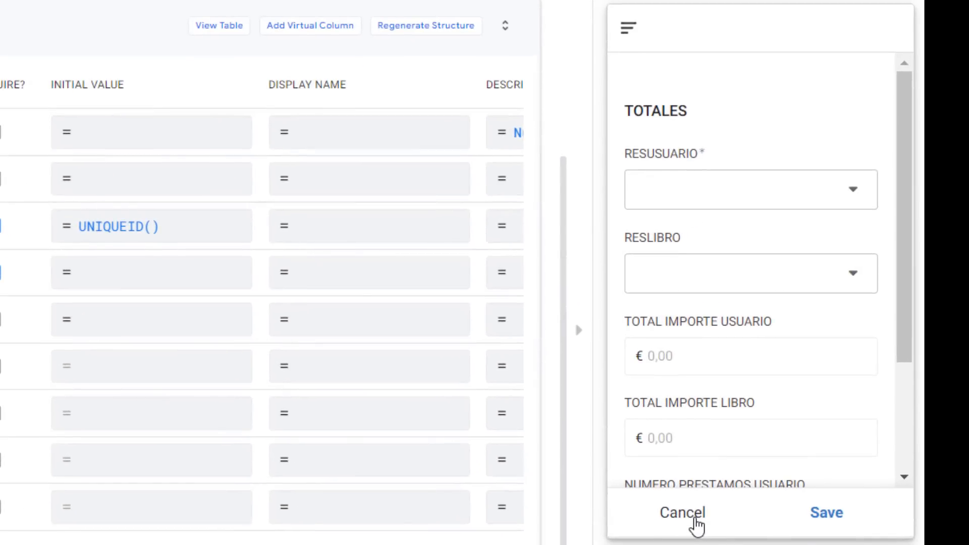
Cancel the open TOTALES form in the app preview
{"action": "left_click", "coordinate": [696, 520]}
{"action": "left_click", "coordinate": [645, 523]}
{"action": "left_click", "coordinate": [724, 515]}
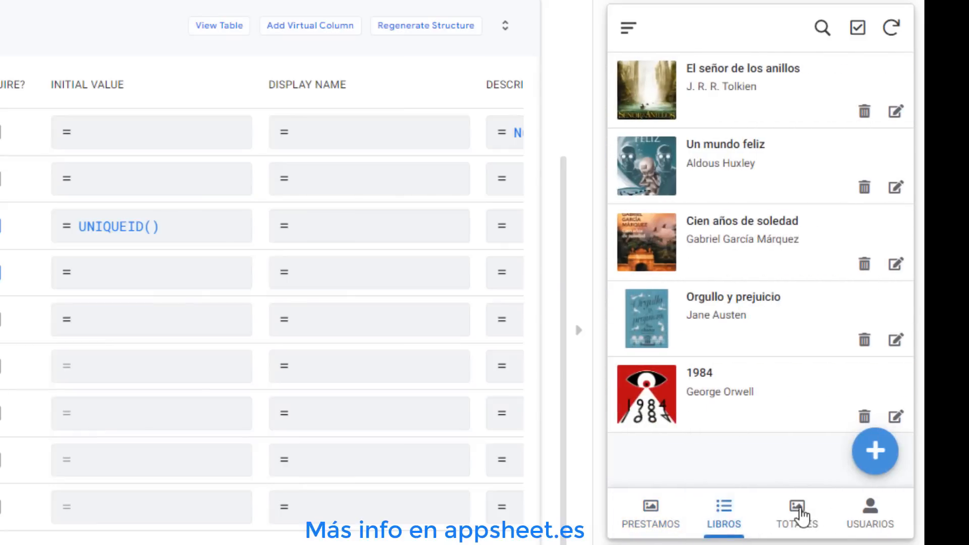
Open the TOTALES form in the preview and pick John Kennedy as RESUSUARIO to check the calculated totals
{"action": "left_click", "coordinate": [883, 519]}
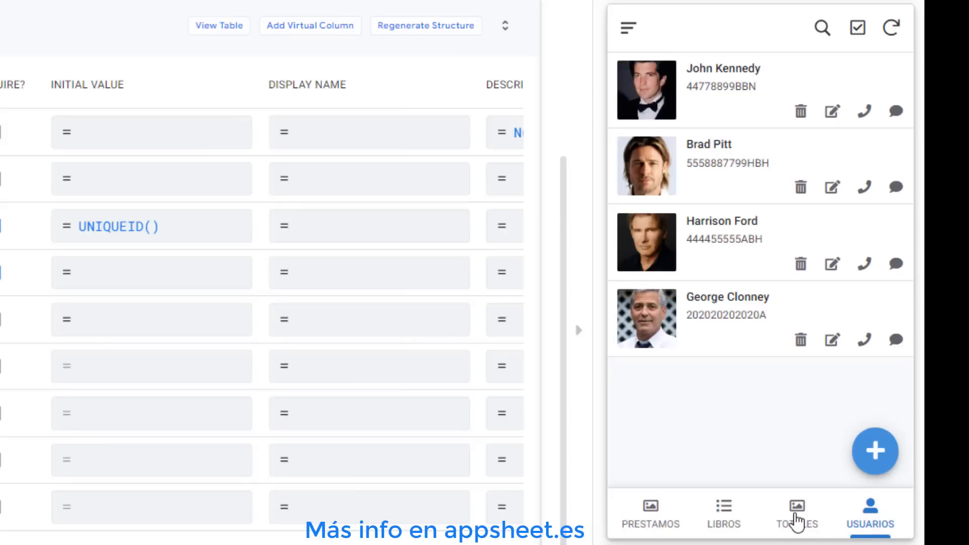
{"action": "left_click", "coordinate": [796, 516]}
{"action": "left_click", "coordinate": [799, 206]}
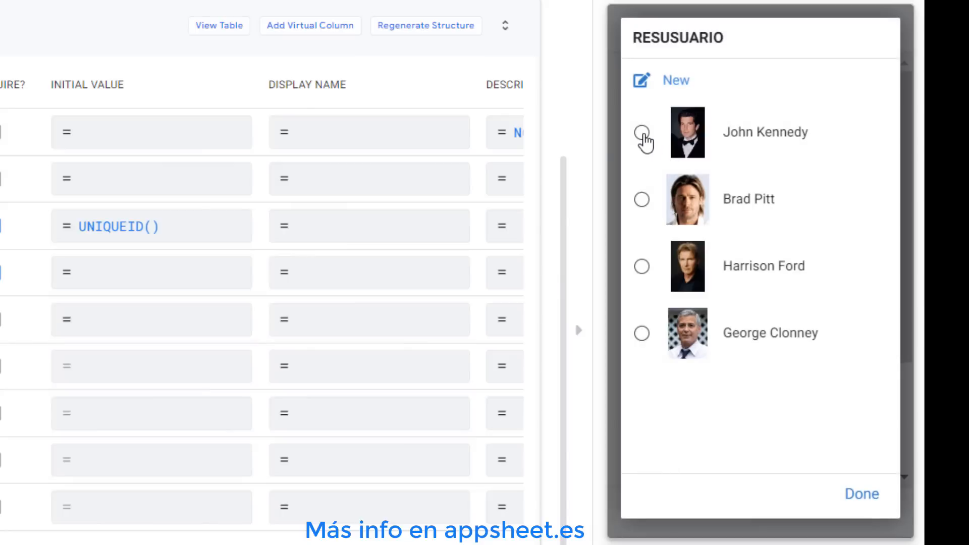
{"action": "left_click", "coordinate": [642, 133]}
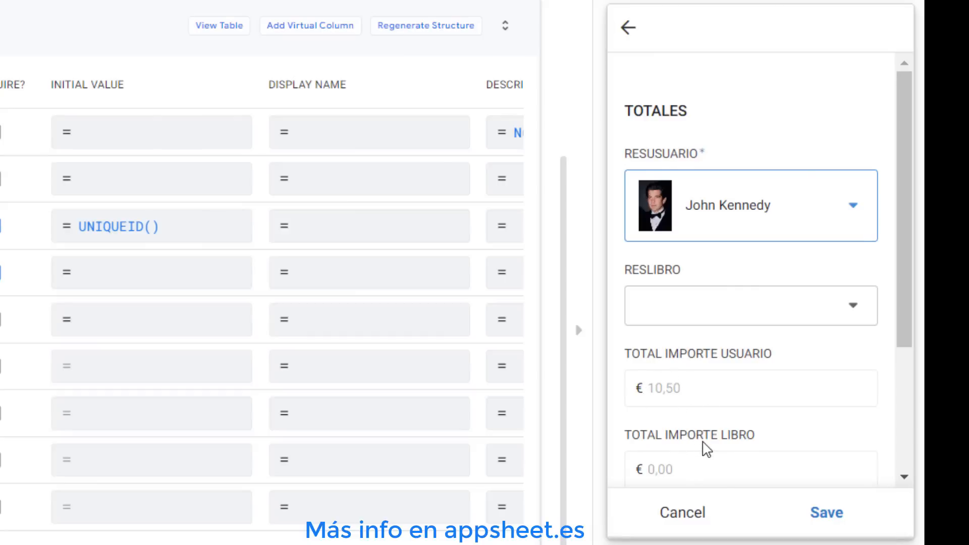
{"action": "scroll", "coordinate": [704, 448], "scroll_direction": "down", "scroll_amount": 4}
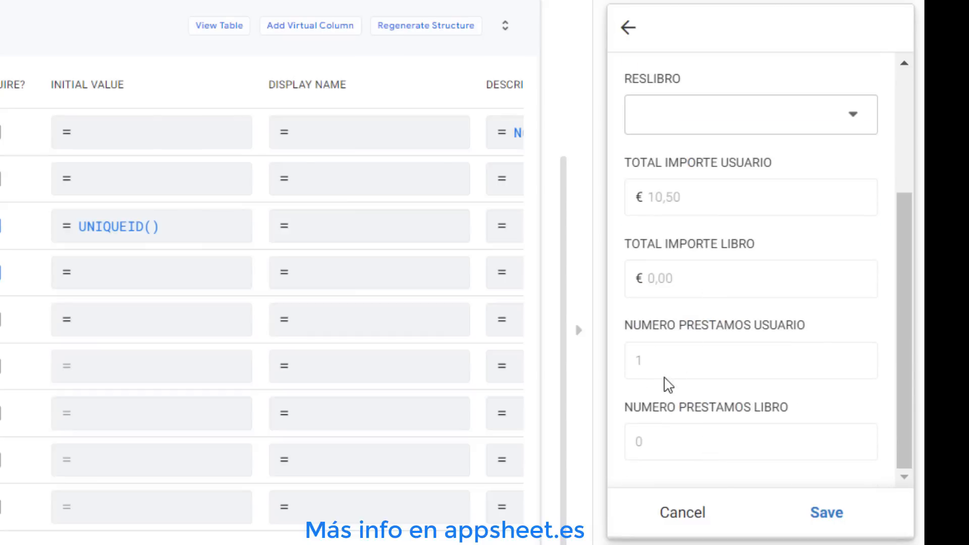
{"action": "scroll", "coordinate": [703, 353], "scroll_direction": "up", "scroll_amount": 1}
{"action": "scroll", "coordinate": [703, 353], "scroll_direction": "up", "scroll_amount": 4}
Change RESUSUARIO to Harrison Ford and review the calculated totals
{"action": "left_click", "coordinate": [731, 228]}
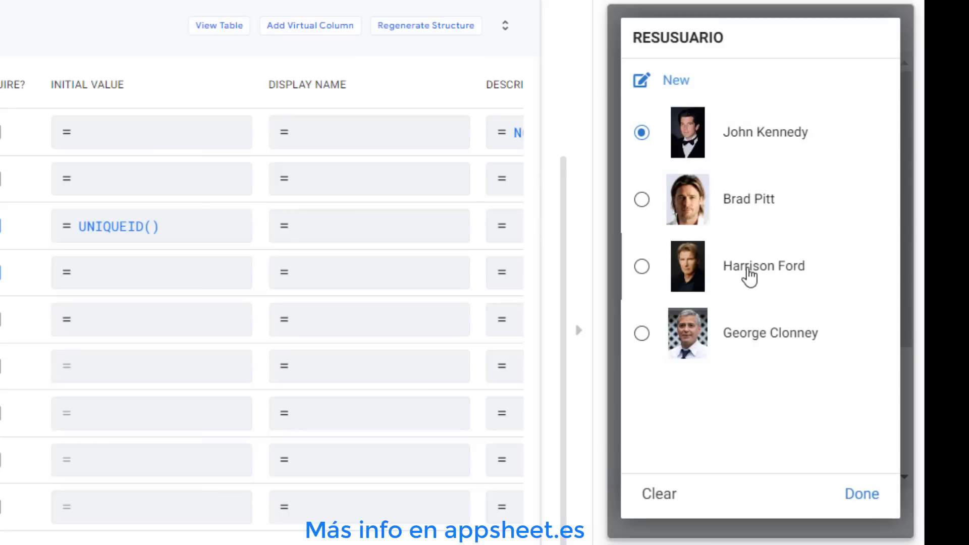
{"action": "left_click", "coordinate": [747, 274]}
{"action": "scroll", "coordinate": [737, 372], "scroll_direction": "down", "scroll_amount": 4}
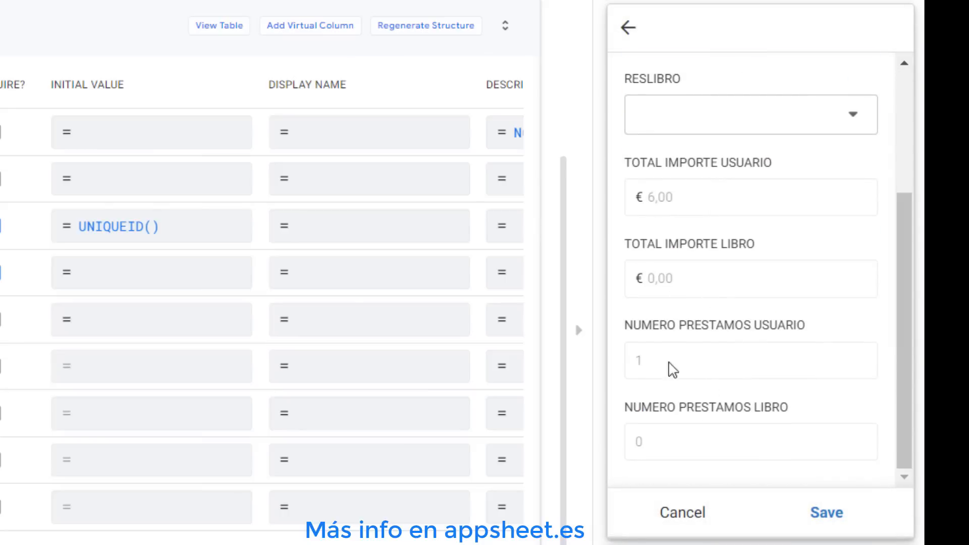
{"action": "scroll", "coordinate": [705, 376], "scroll_direction": "up", "scroll_amount": 4}
Change RESUSUARIO to George Clonney and review the calculated totals
{"action": "left_click", "coordinate": [734, 206]}
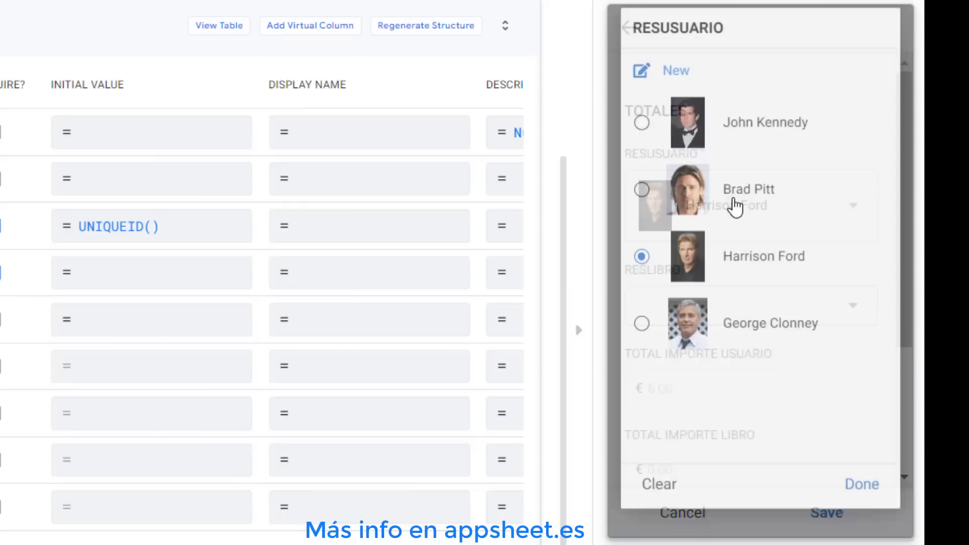
{"action": "left_click", "coordinate": [754, 338]}
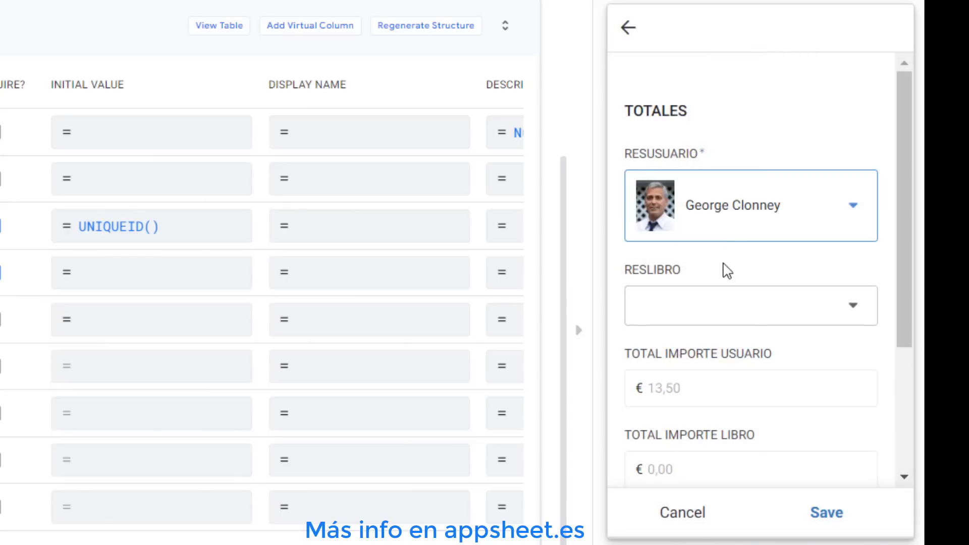
{"action": "scroll", "coordinate": [768, 369], "scroll_direction": "down", "scroll_amount": 3}
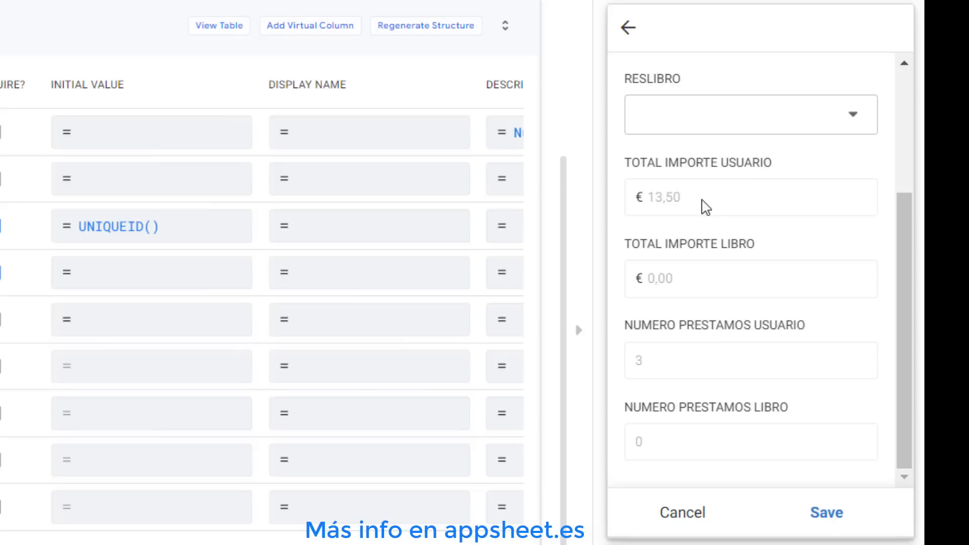
{"action": "scroll", "coordinate": [706, 207], "scroll_direction": "up", "scroll_amount": 4}
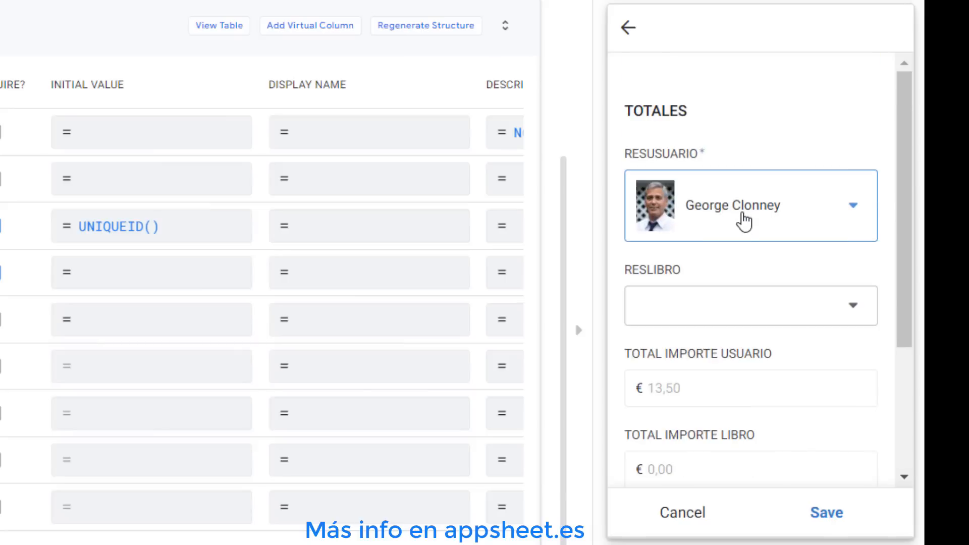
Open the app formula editor for the EJEMPLO column of the RESUMEN table
{"action": "left_click", "coordinate": [766, 305]}
{"action": "left_click", "coordinate": [728, 136]}
{"action": "scroll", "coordinate": [793, 379], "scroll_direction": "down", "scroll_amount": 4}
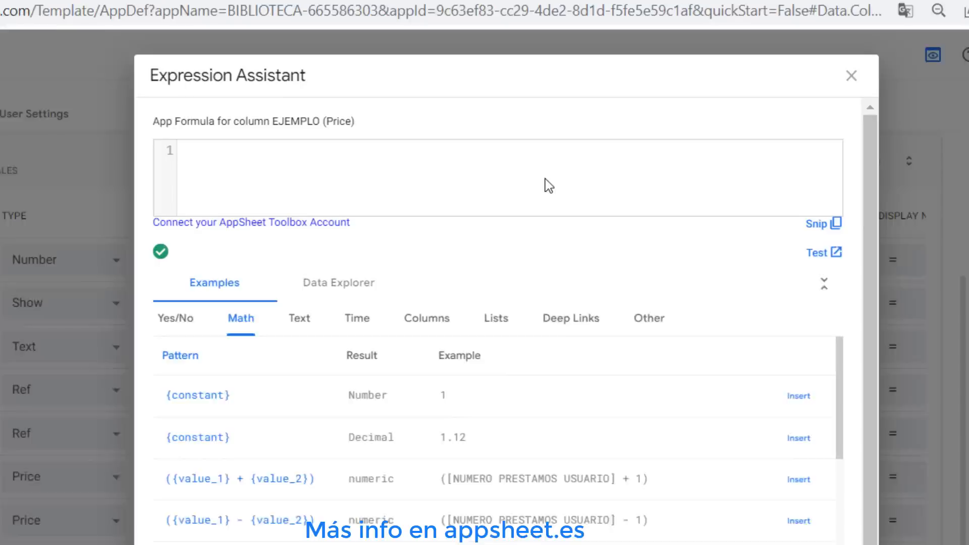
{"action": "left_click", "coordinate": [508, 136]}
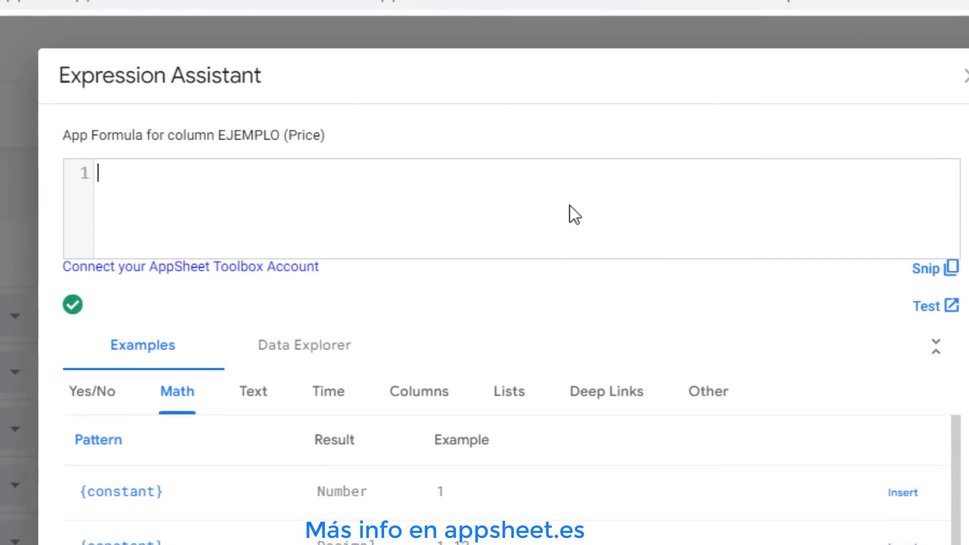
Enter SUM(PRESTAMOS[IMPORTE]) as the EJEMPLO column's app formula and close the editor
{"action": "type", "text": "SUM"}
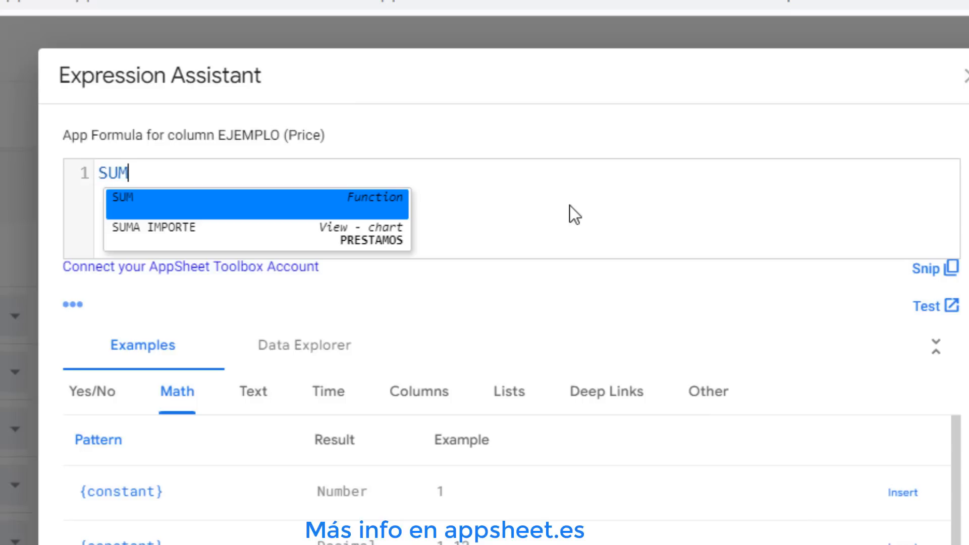
{"action": "type", "text": "("}
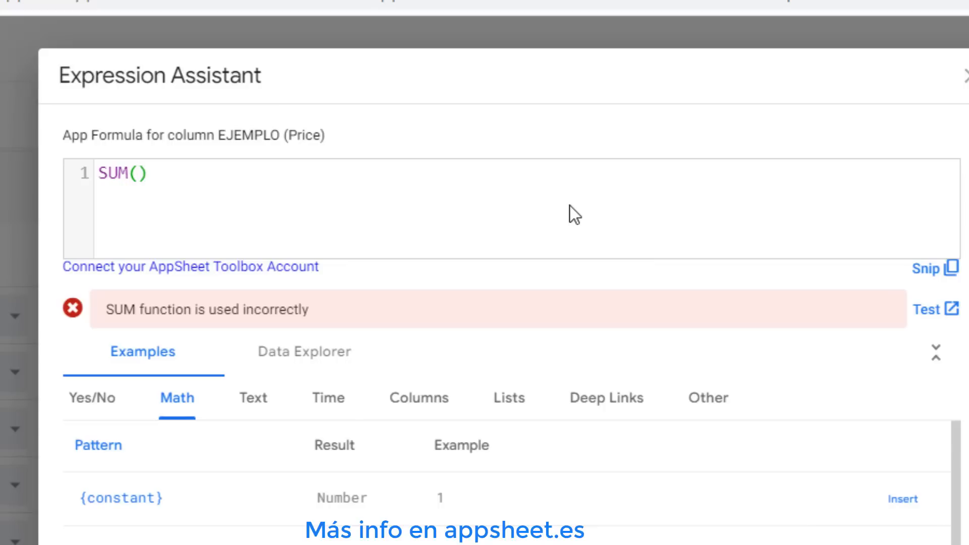
{"action": "type", "text": "PRES"}
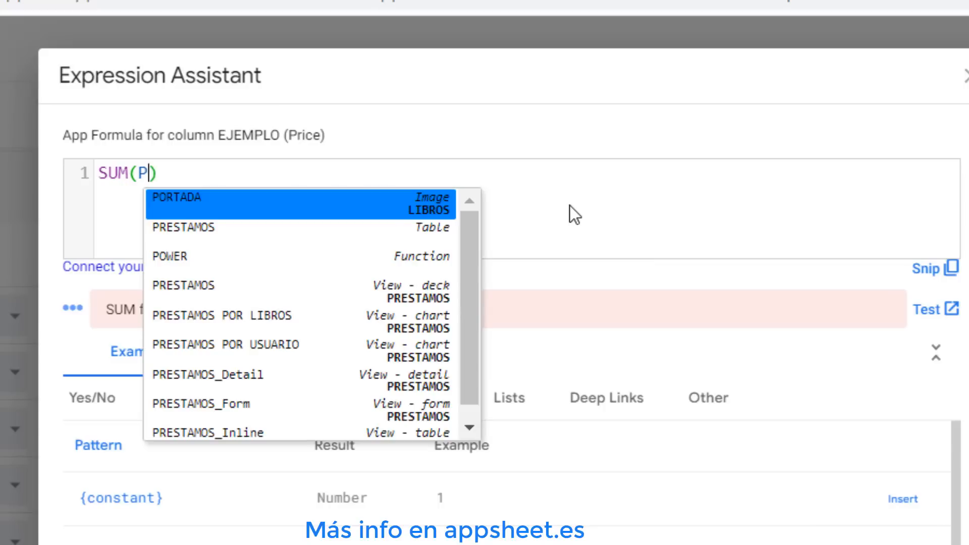
{"action": "type", "text": "TAM"}
{"action": "key", "text": "BackSpace"}
{"action": "type", "text": "AMOS"}
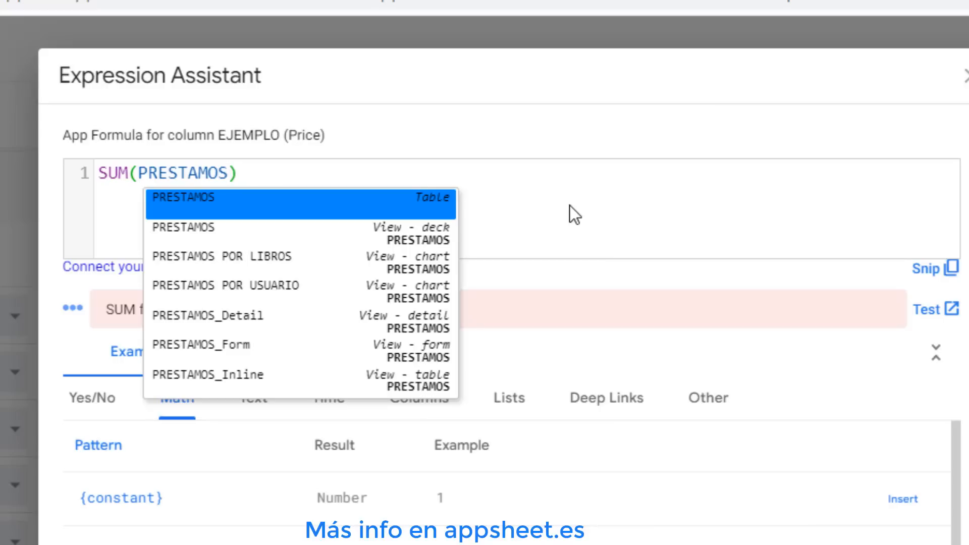
{"action": "type", "text": "["}
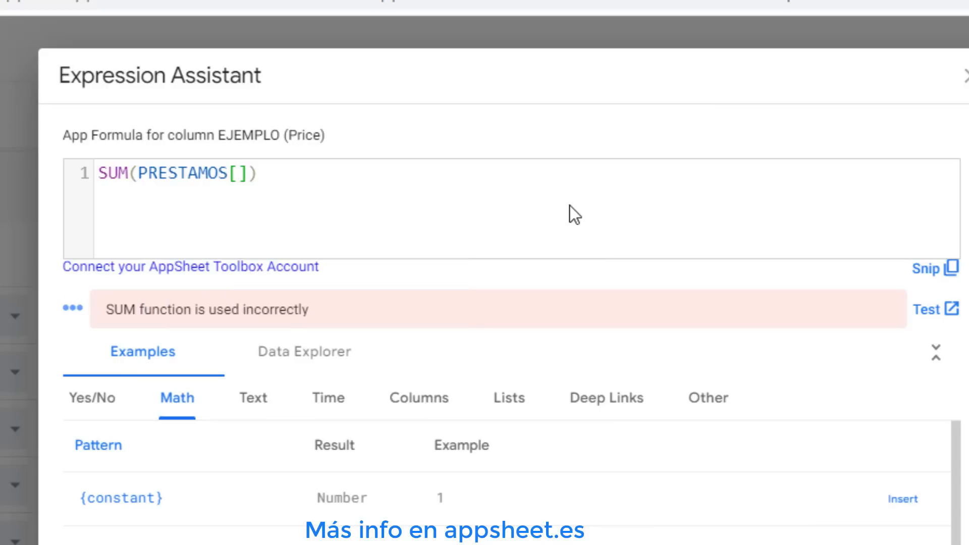
{"action": "type", "text": "IMPORTE"}
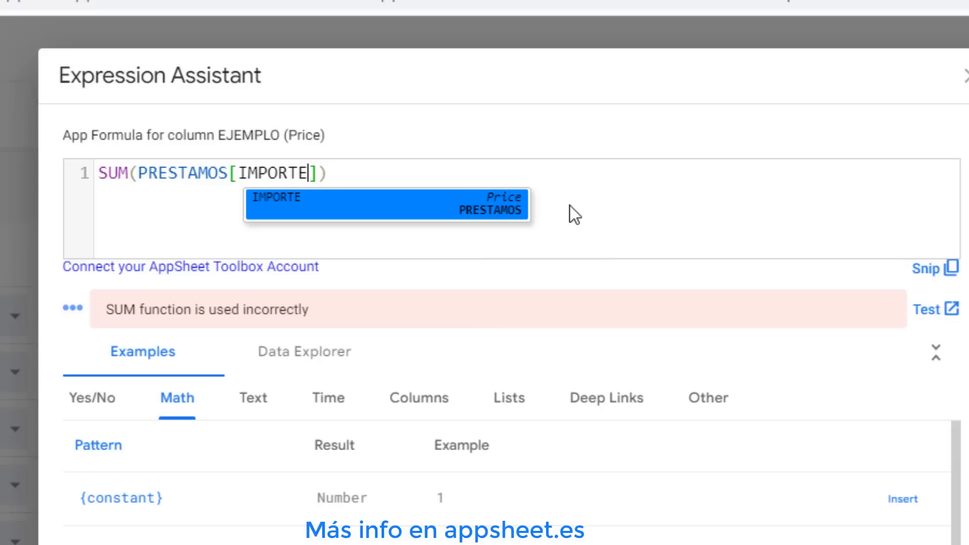
{"action": "left_click", "coordinate": [360, 222]}
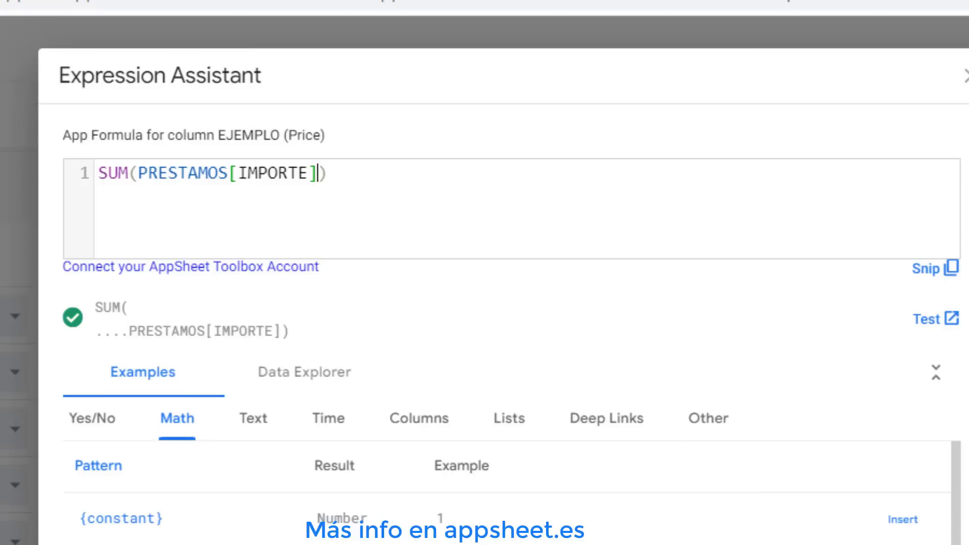
{"action": "key", "text": "Escape"}
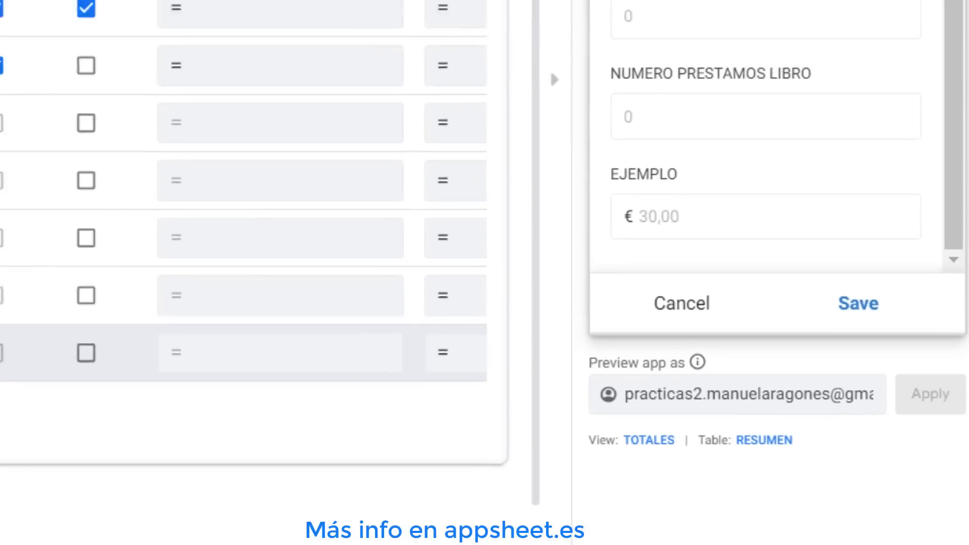
Reopen the EJEMPLO formula, replace SUM with COUNT so it reads COUNT(PRESTAMOS[IMPORTE]), and save
{"action": "left_click", "coordinate": [371, 415]}
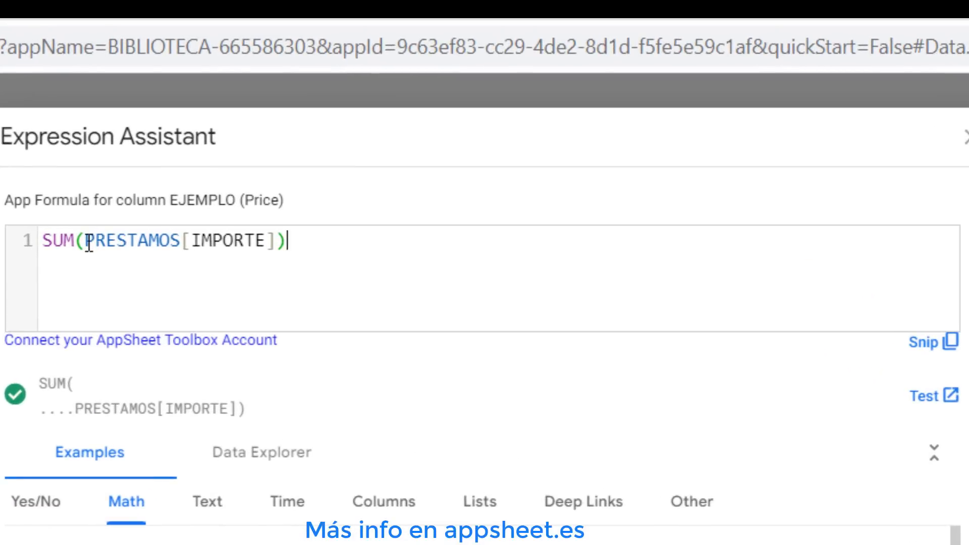
{"action": "left_click_drag", "start_coordinate": [87, 242], "coordinate": [279, 237]}
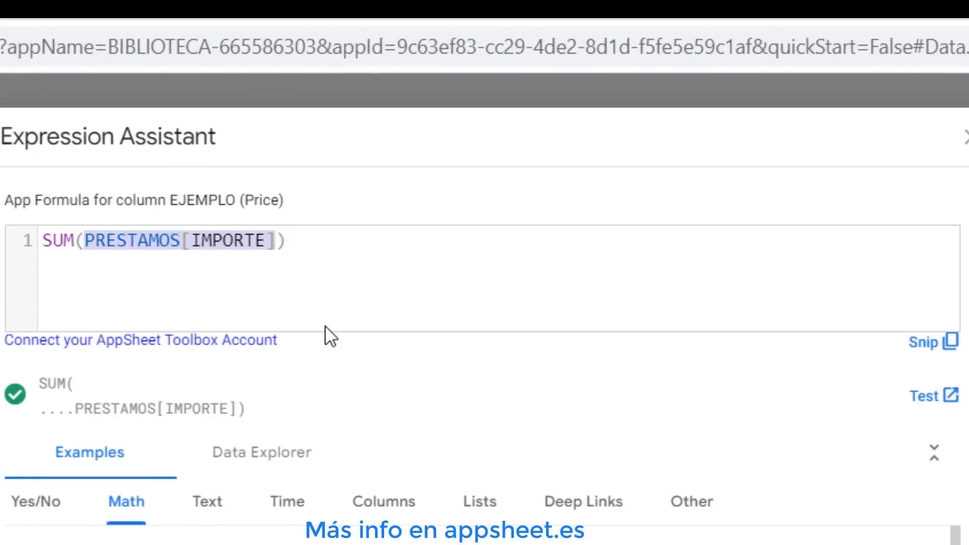
{"action": "left_click", "coordinate": [302, 241]}
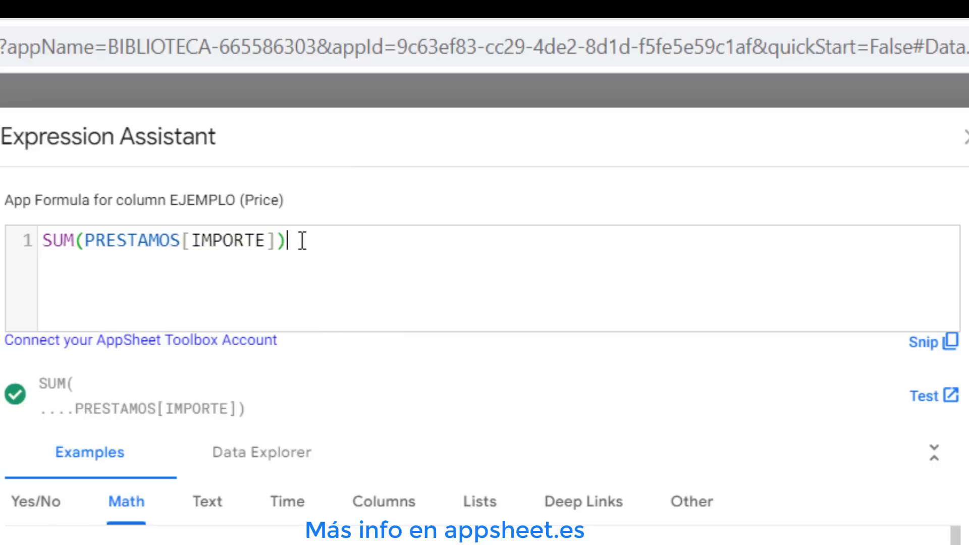
{"action": "left_click", "coordinate": [75, 241]}
{"action": "key", "text": "BackSpace"}
{"action": "key", "text": "BackSpace"}
{"action": "key", "text": "BackSpace"}
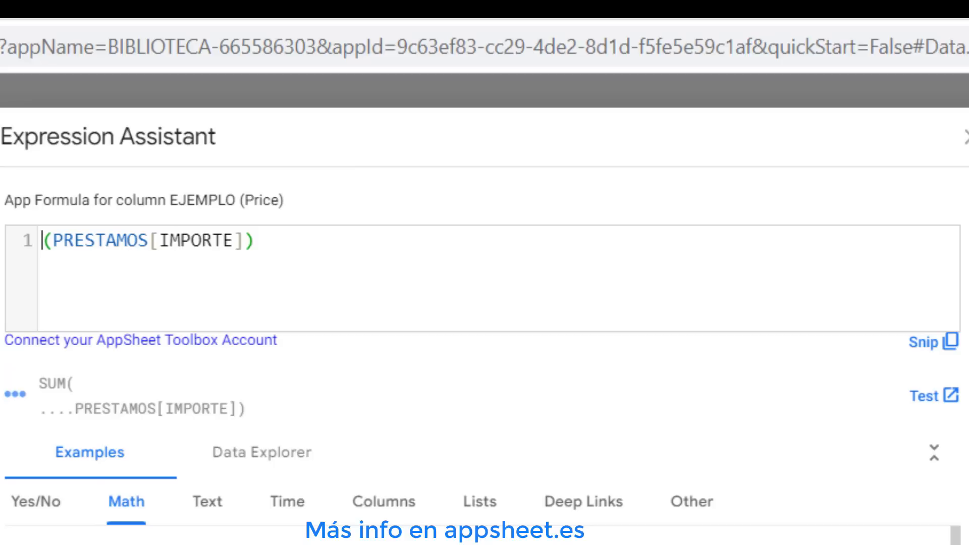
{"action": "type", "text": "COUNT"}
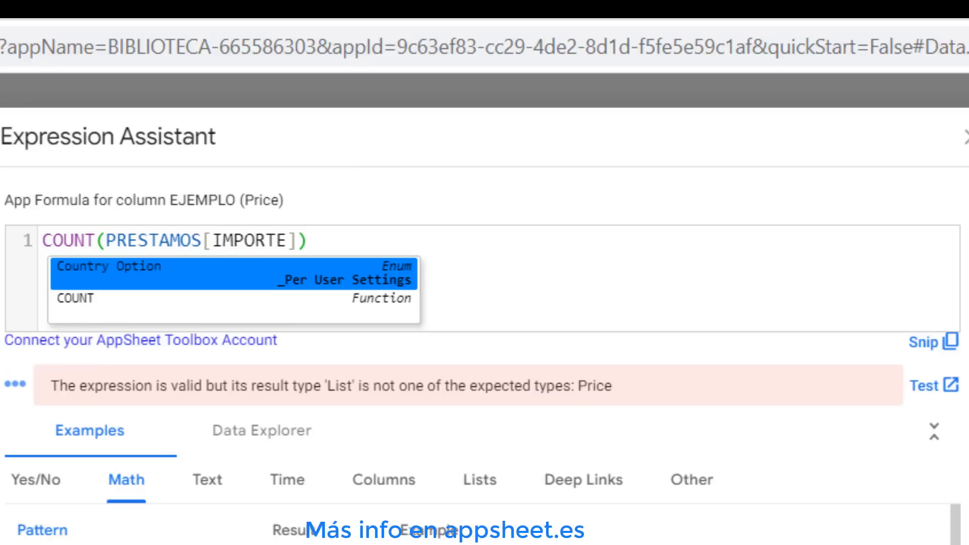
{"action": "left_click", "coordinate": [126, 317]}
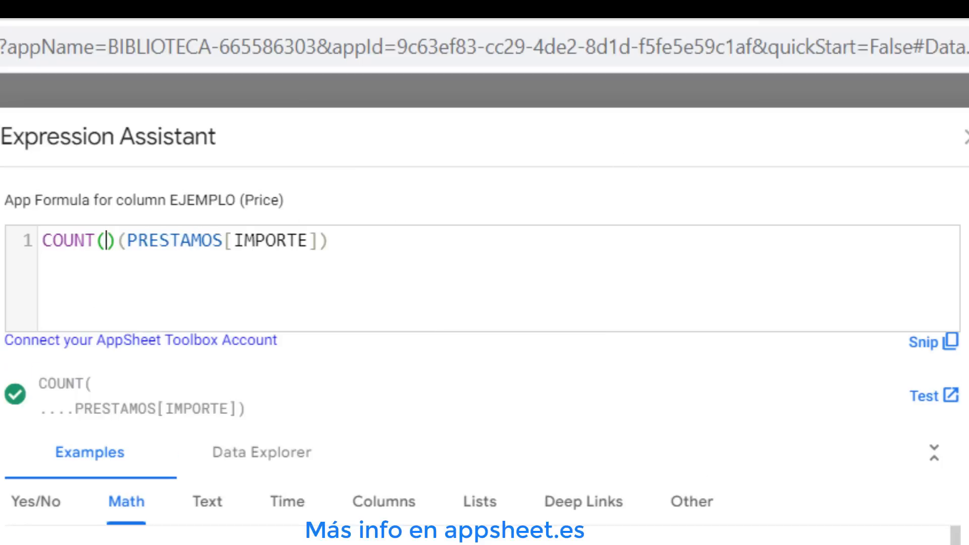
{"action": "key", "text": "Delete"}
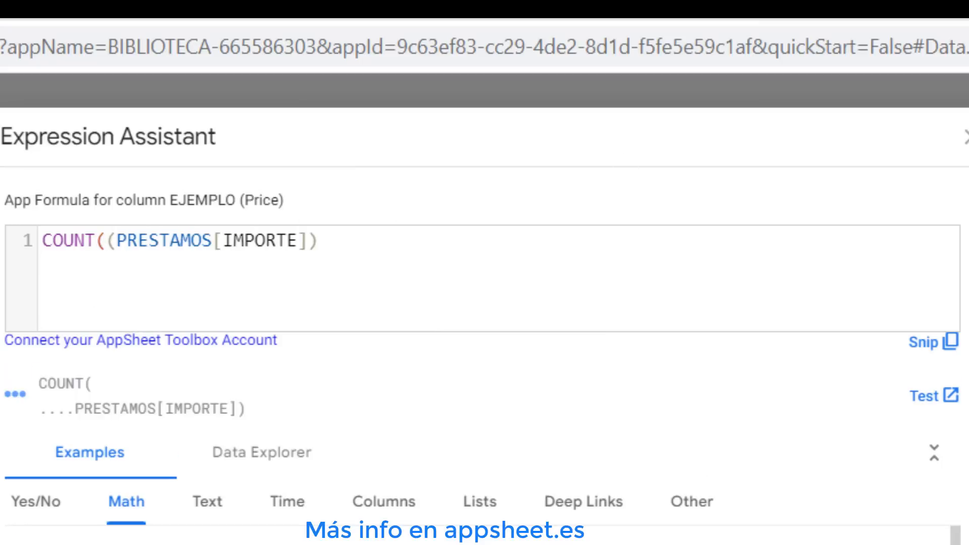
{"action": "key", "text": "Delete"}
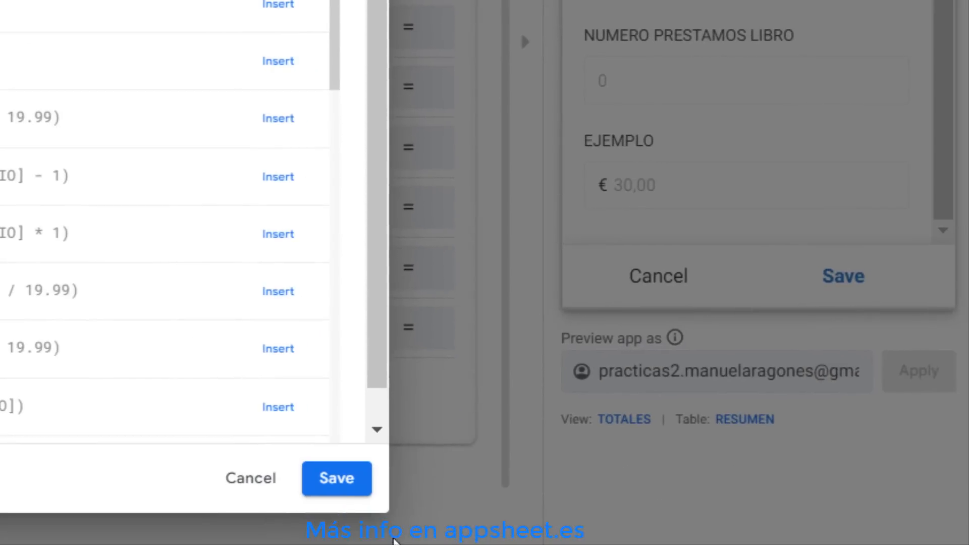
{"action": "left_click", "coordinate": [343, 497]}
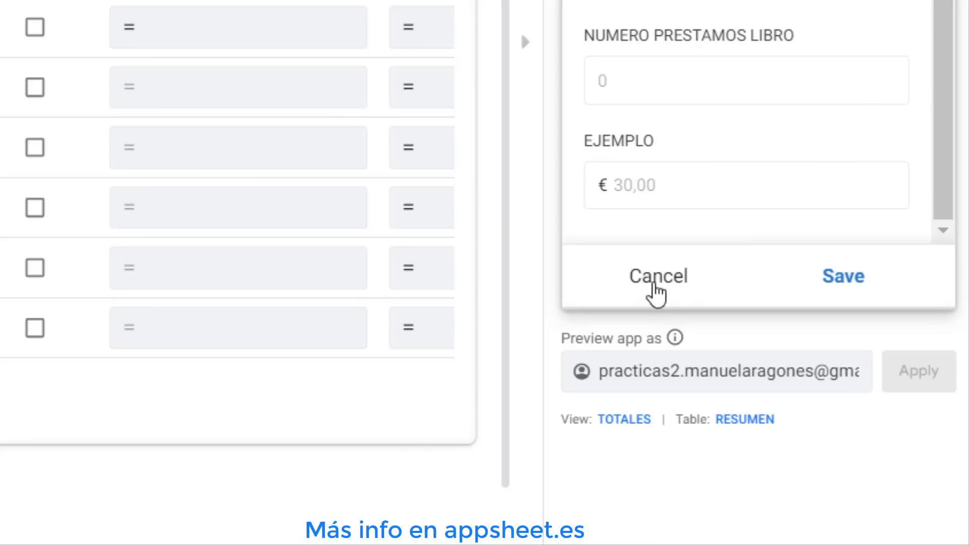
Reopen the TOTALES form in the preview to check the EJEMPLO value
{"action": "left_click", "coordinate": [659, 290]}
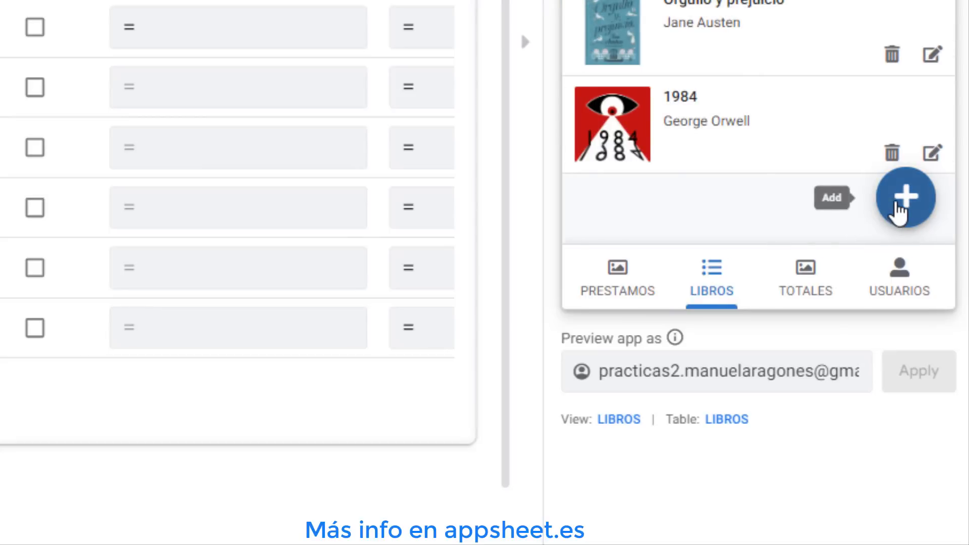
{"action": "left_click", "coordinate": [812, 287]}
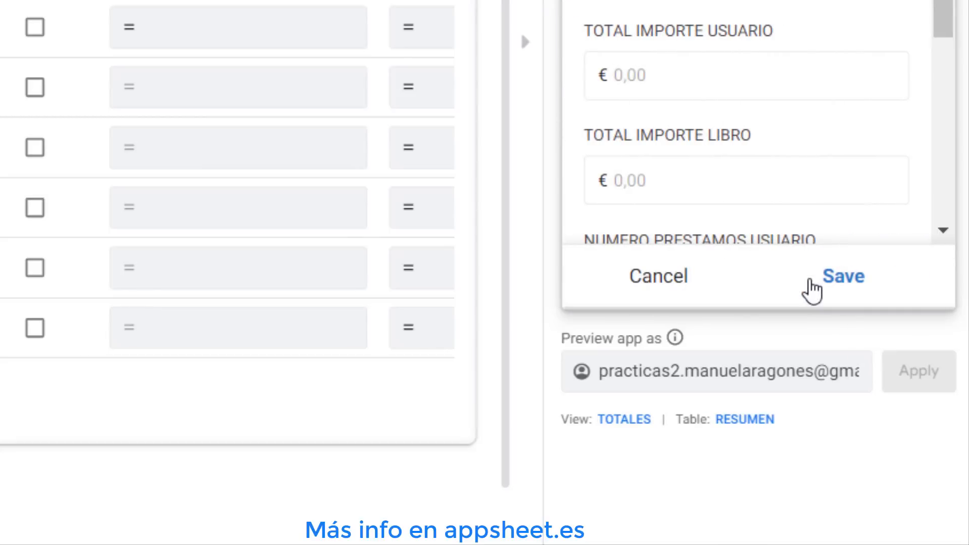
{"action": "scroll", "coordinate": [778, 158], "scroll_direction": "down", "scroll_amount": 5}
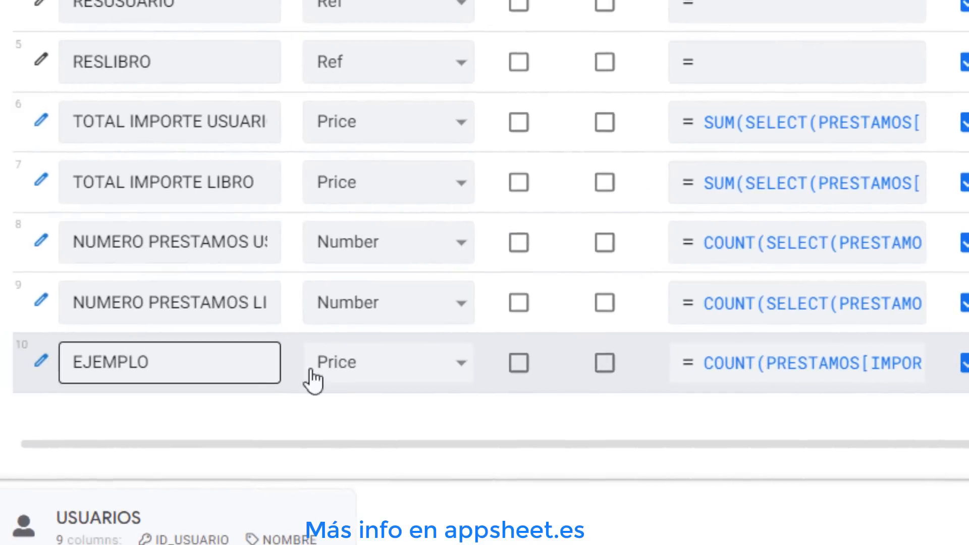
Change the EJEMPLO column's type to Number
{"action": "left_click", "coordinate": [336, 371]}
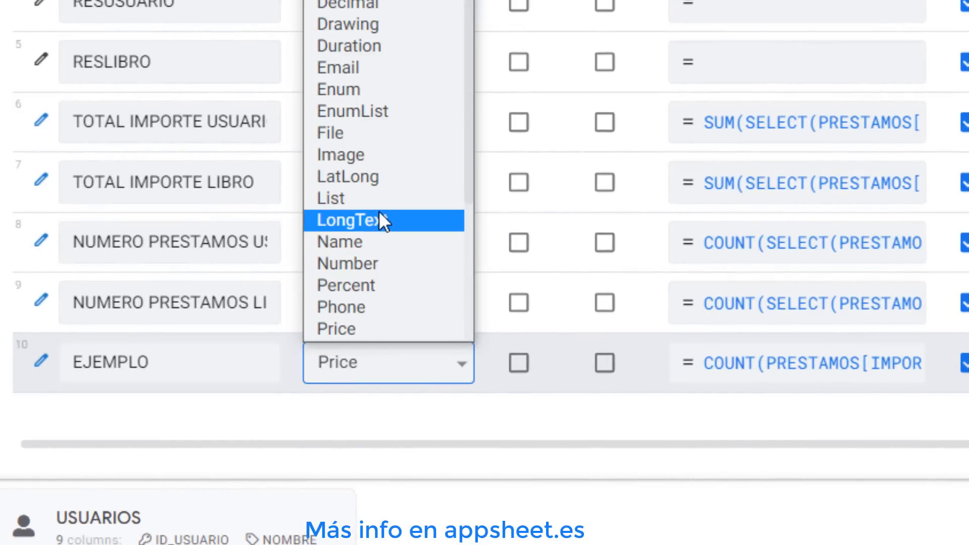
{"action": "left_click", "coordinate": [385, 263]}
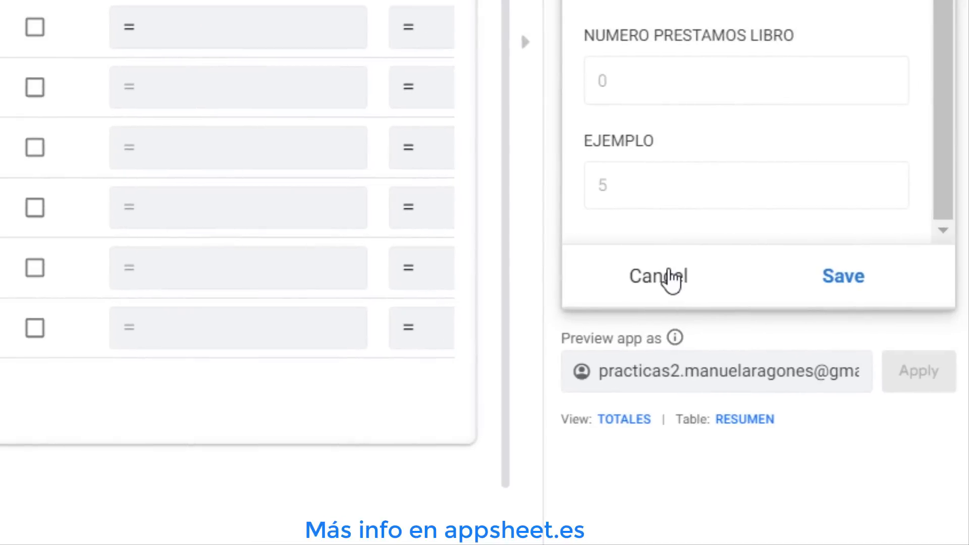
Open the TOTALES view in the app preview and scroll to the EJEMPLO field
{"action": "left_click", "coordinate": [669, 277]}
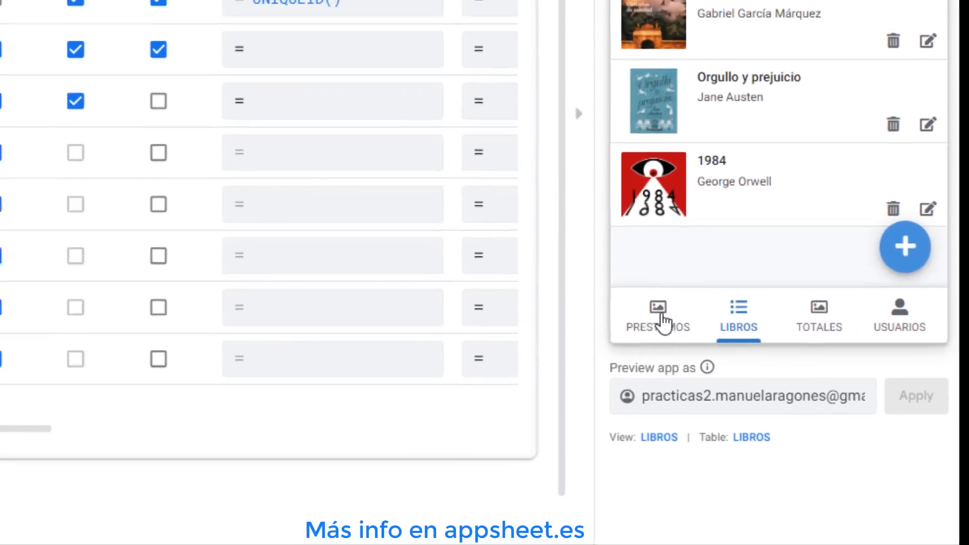
{"action": "left_click", "coordinate": [618, 272]}
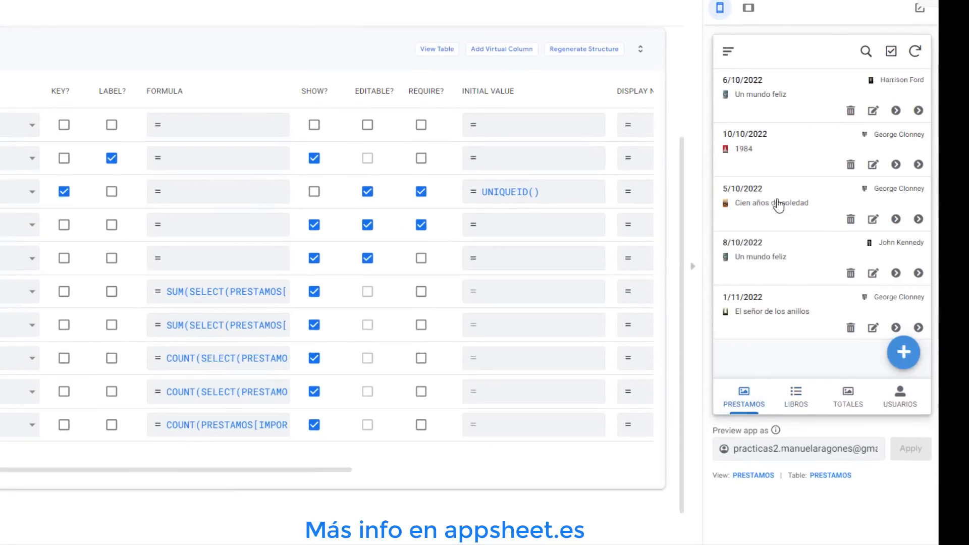
{"action": "left_click", "coordinate": [845, 396]}
{"action": "scroll", "coordinate": [808, 322], "scroll_direction": "down", "scroll_amount": 4}
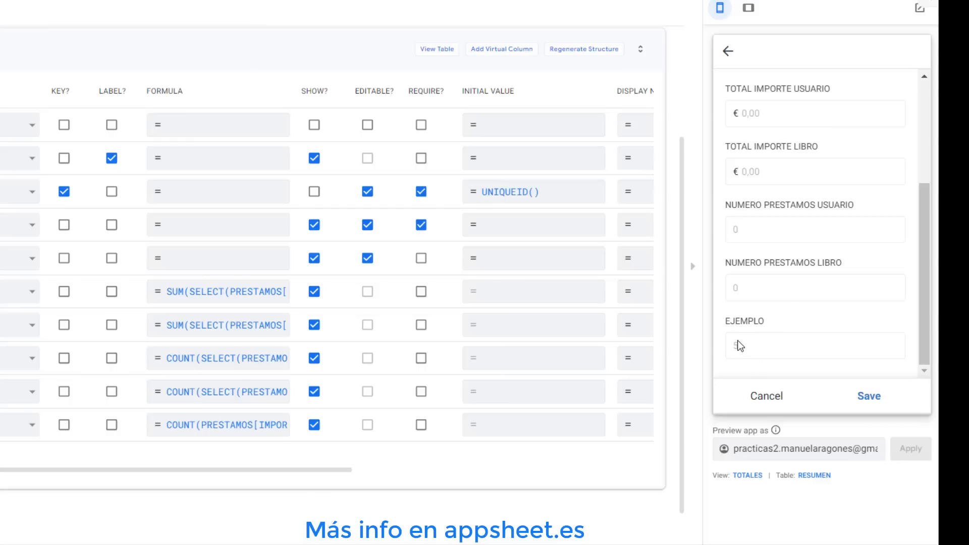
Replace the EJEMPLO formula with SUM(SELECT(PRESTAMOS[IMPORTE],[USUARIO].[NOMBRE]=[_THISROW].[RESUSUARIO].[NOMBRE])) by pasting the SELECT arguments
{"action": "left_click", "coordinate": [232, 432]}
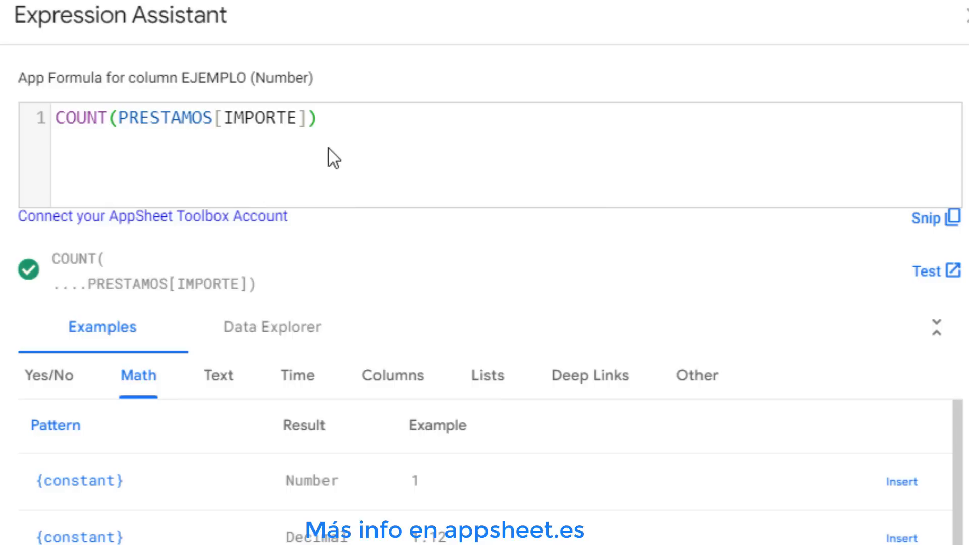
{"action": "key", "text": "ctrl+a"}
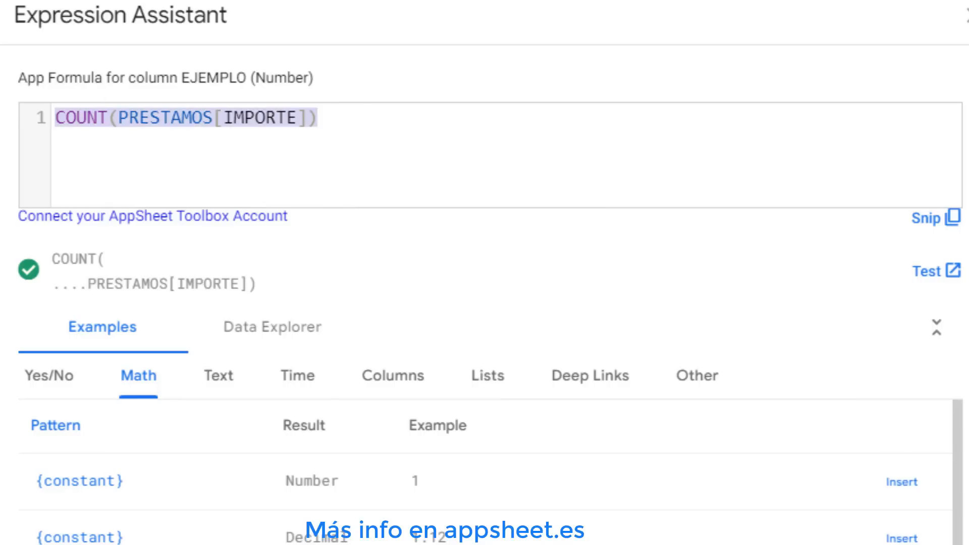
{"action": "type", "text": "SUM"}
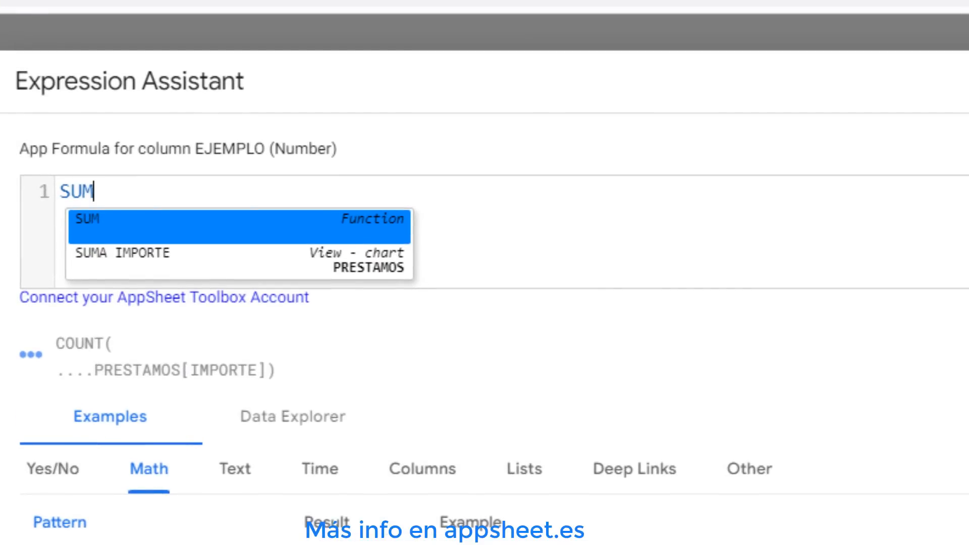
{"action": "type", "text": "("}
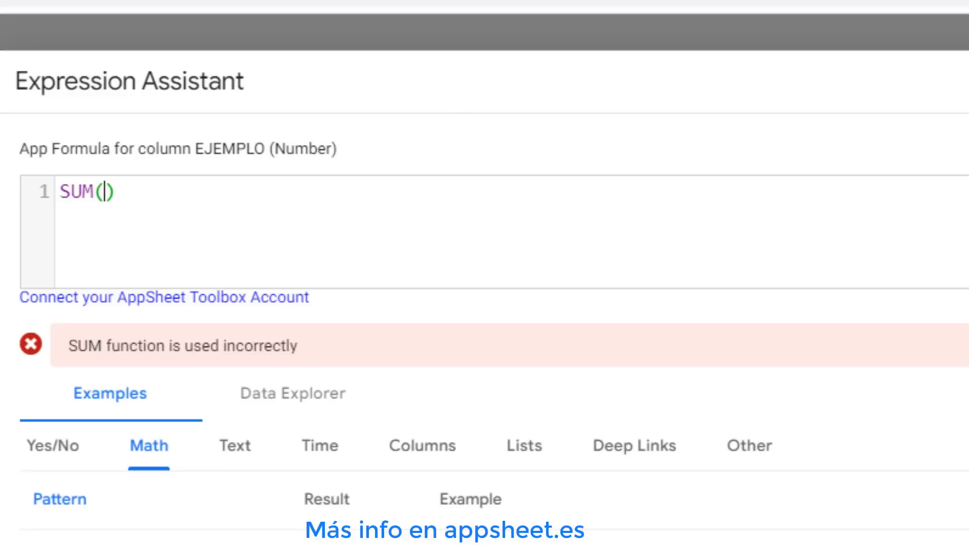
{"action": "type", "text": "SELEC"}
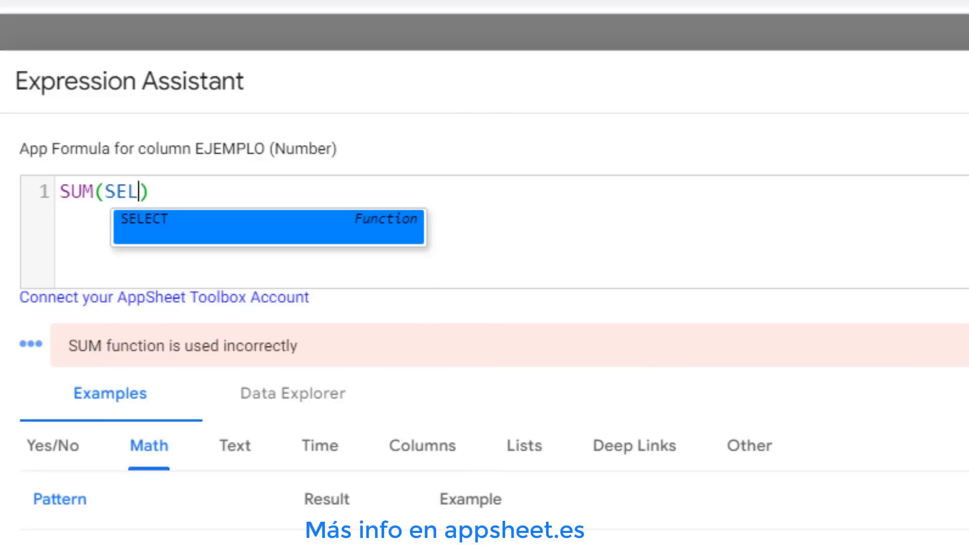
{"action": "type", "text": "T"}
{"action": "left_click", "coordinate": [186, 234]}
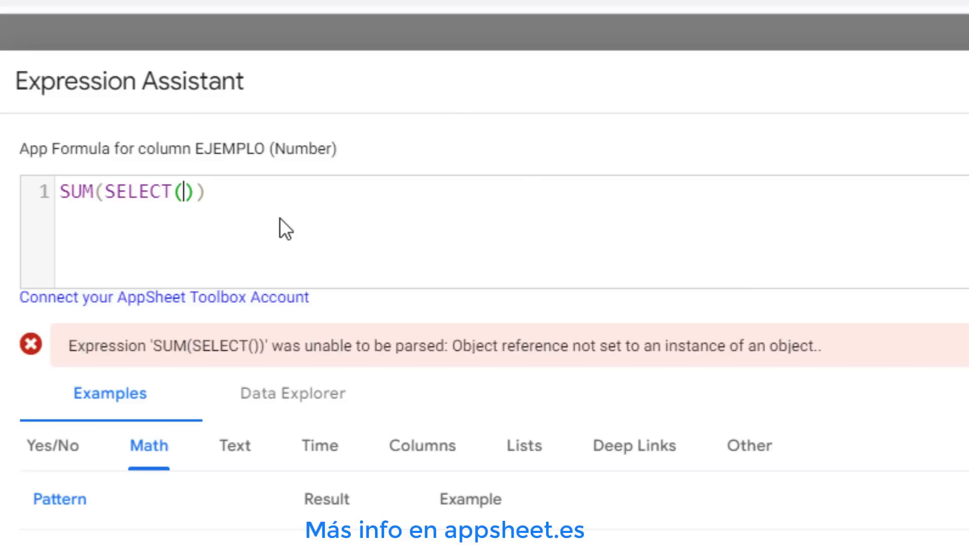
{"action": "right_click", "coordinate": [185, 192]}
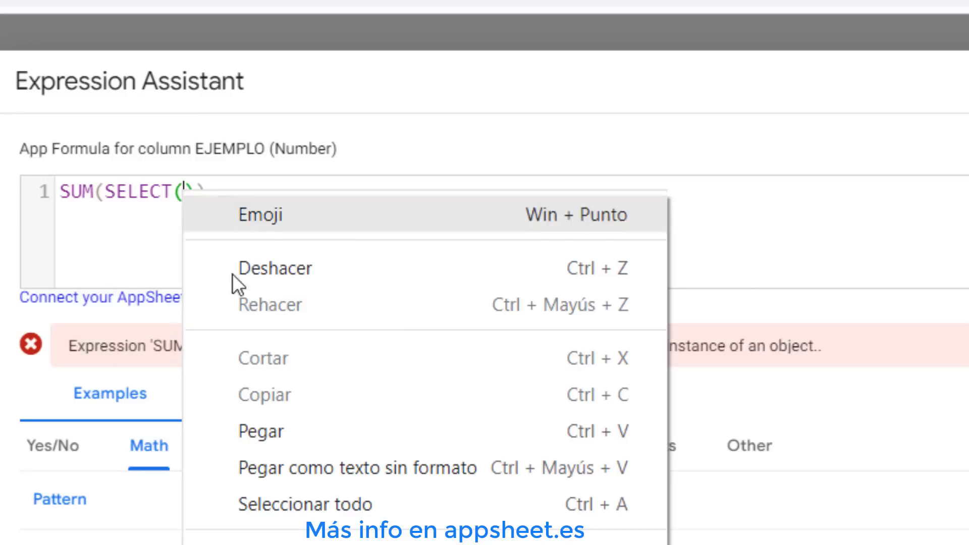
{"action": "left_click", "coordinate": [277, 428]}
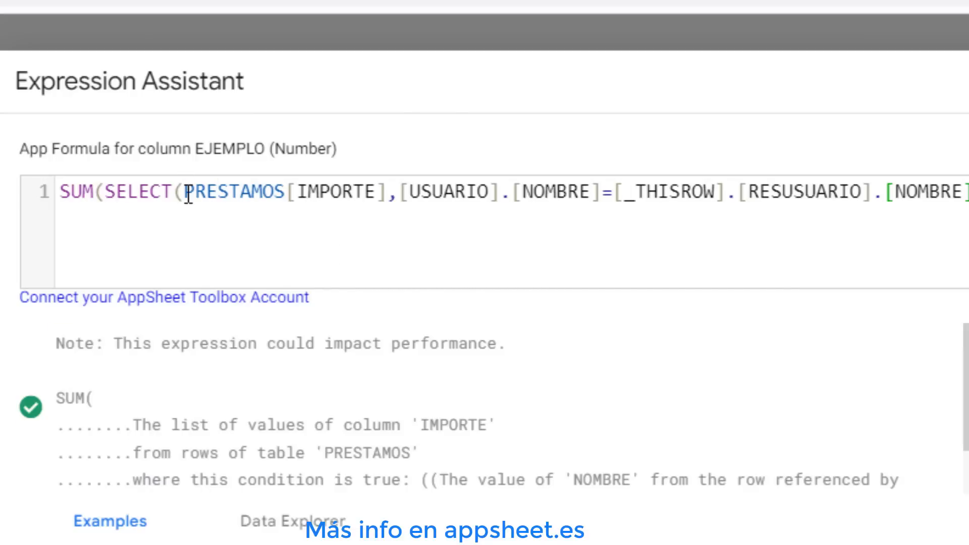
Examine the SELECT formula's parts: the listed column, the condition and the _THISROW reference, then close without saving
{"action": "left_click_drag", "start_coordinate": [188, 195], "coordinate": [386, 187]}
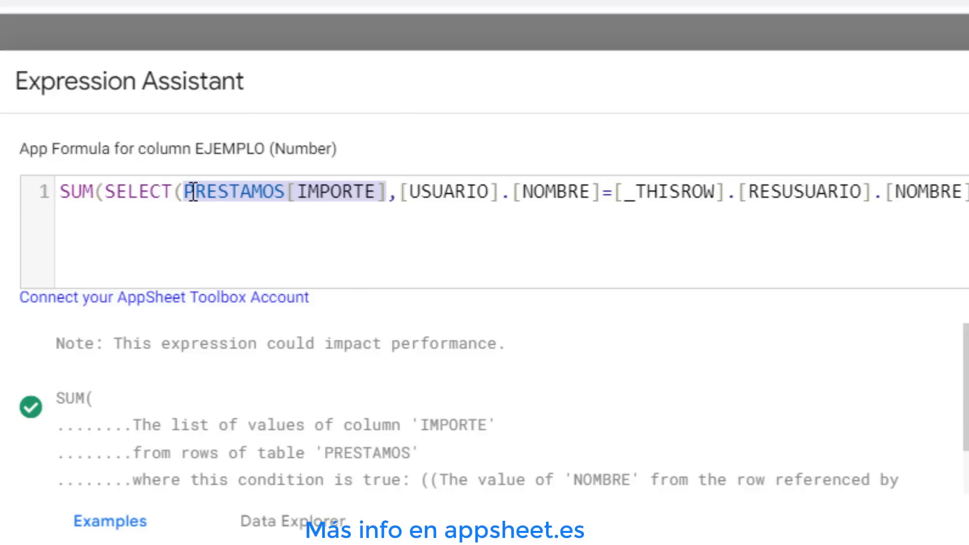
{"action": "left_click", "coordinate": [392, 192]}
{"action": "left_click_drag", "start_coordinate": [392, 195], "coordinate": [191, 192]}
{"action": "left_click", "coordinate": [401, 196]}
{"action": "left_click_drag", "start_coordinate": [427, 201], "coordinate": [605, 187]}
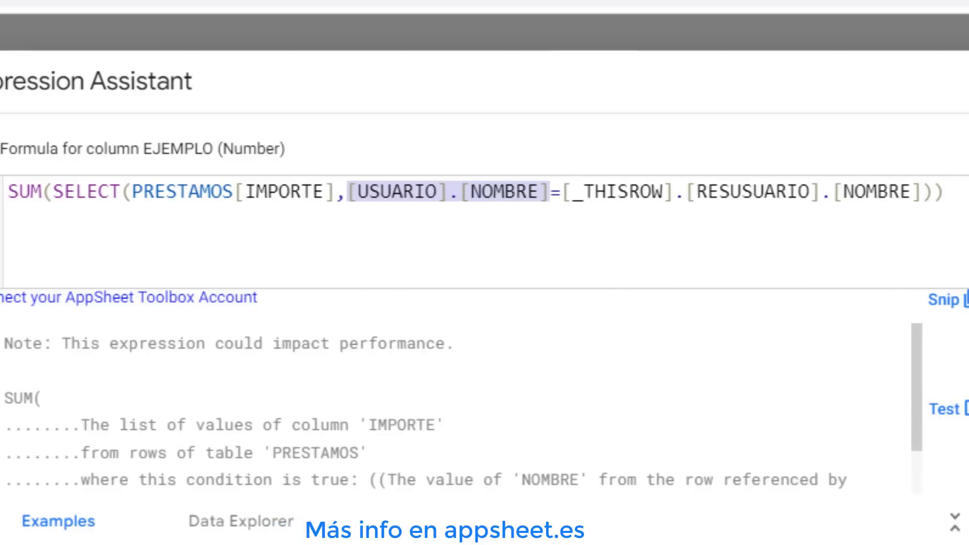
{"action": "left_click", "coordinate": [565, 191]}
{"action": "left_click_drag", "start_coordinate": [566, 191], "coordinate": [675, 191]}
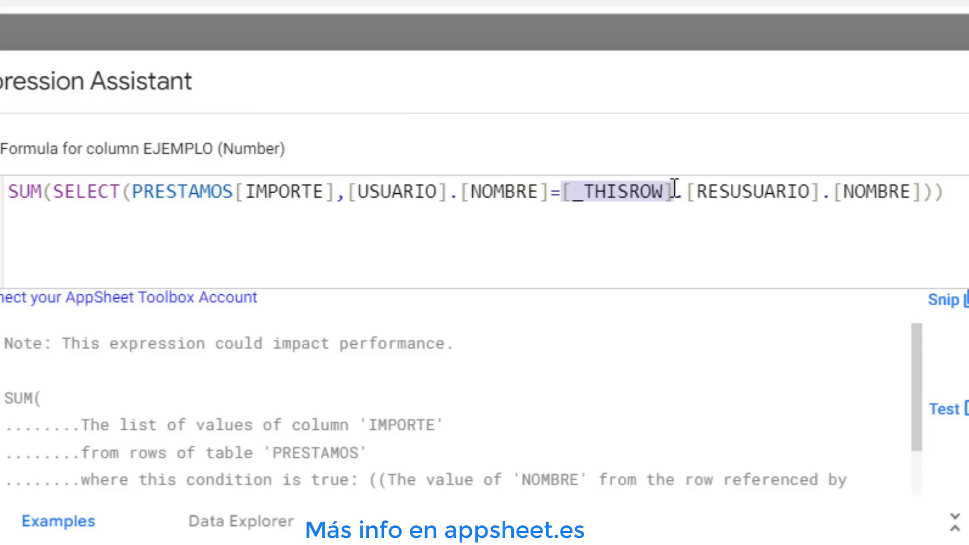
{"action": "left_click", "coordinate": [601, 224]}
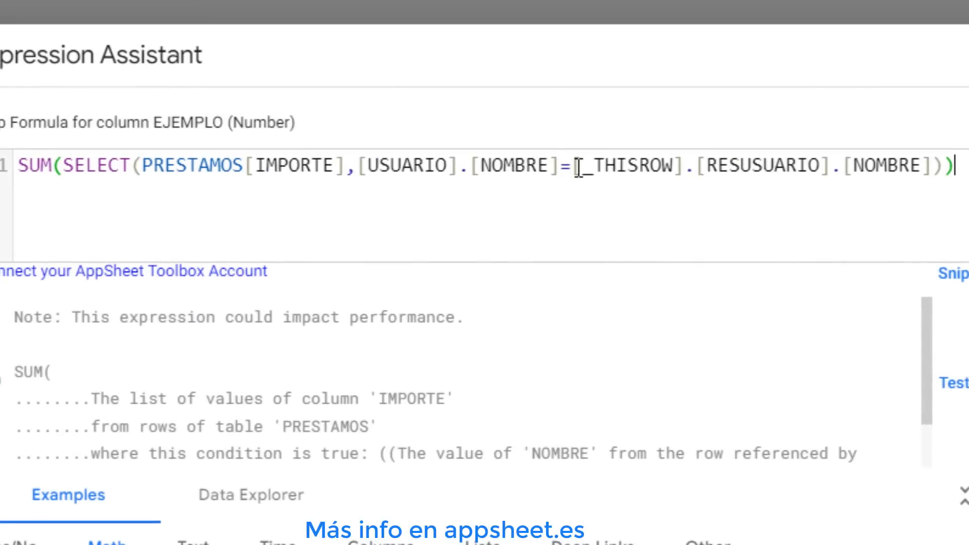
{"action": "left_click_drag", "start_coordinate": [573, 166], "coordinate": [687, 165]}
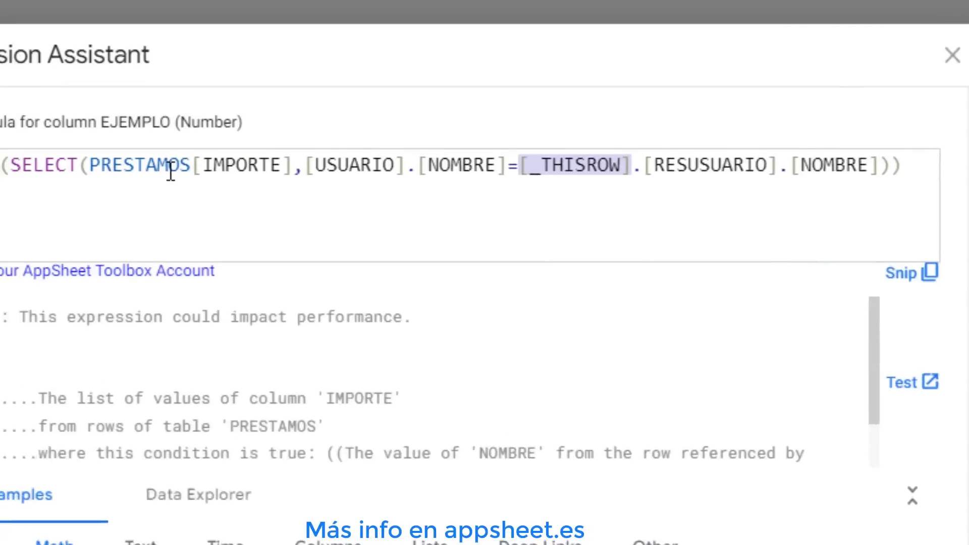
{"action": "left_click", "coordinate": [170, 167]}
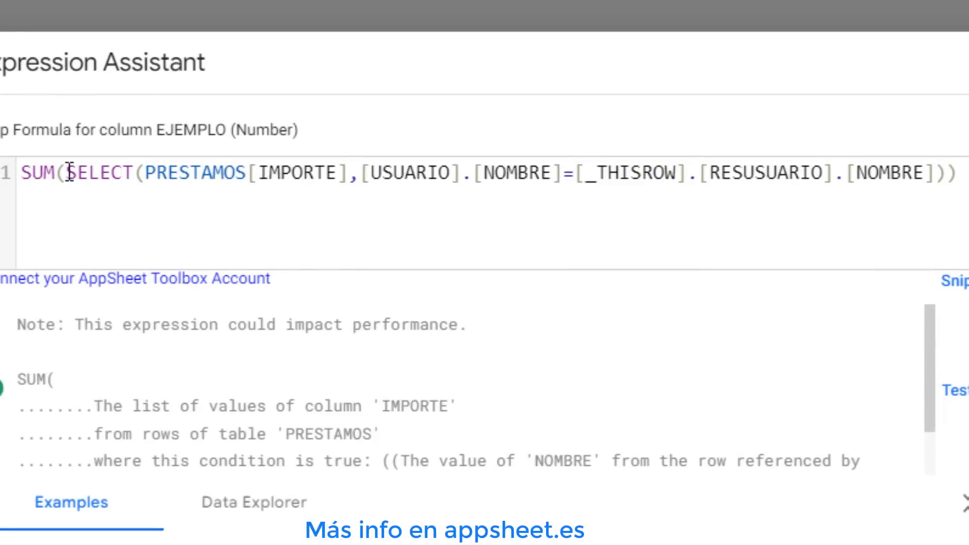
{"action": "left_click_drag", "start_coordinate": [68, 173], "coordinate": [757, 177]}
{"action": "left_click", "coordinate": [370, 177]}
{"action": "left_click_drag", "start_coordinate": [880, 177], "coordinate": [943, 172]}
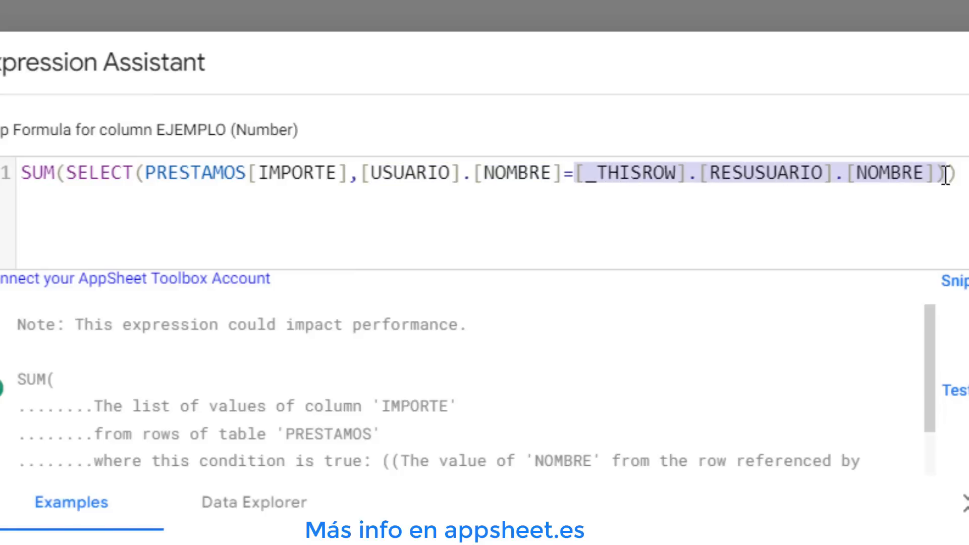
{"action": "left_click", "coordinate": [741, 180]}
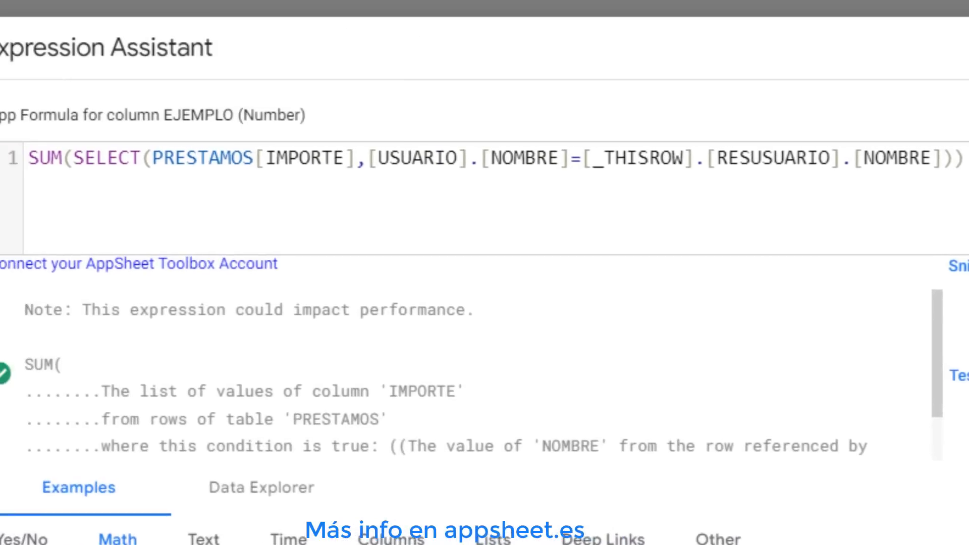
{"action": "left_click", "coordinate": [716, 37]}
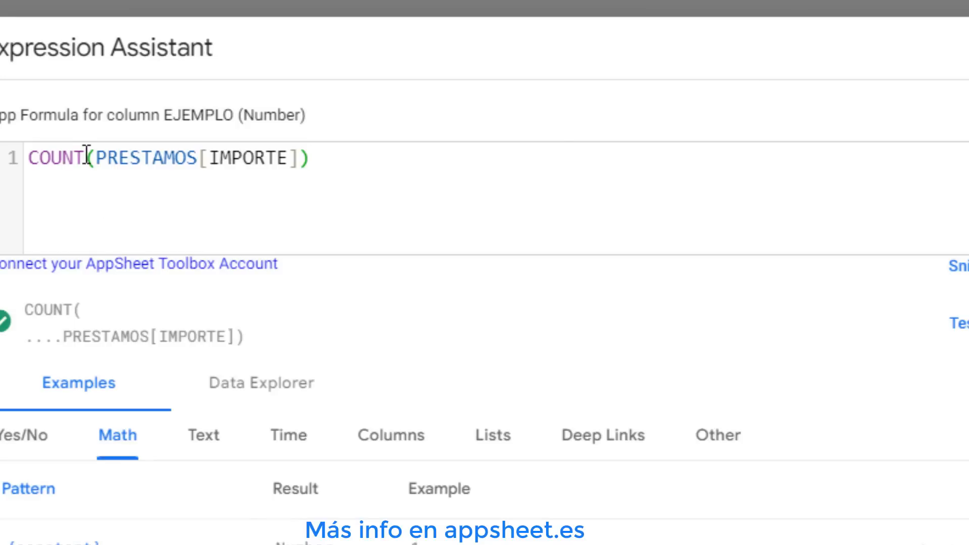
Rewrite the EJEMPLO formula as COUNT(SELECT(PRESTAMOS[ID_PRESTAMO],[USUARIO].[NOMBRE]=[_THISROW].[RESUSUARIO].[NOMBRE]))
{"action": "left_click_drag", "start_coordinate": [95, 158], "coordinate": [305, 158]}
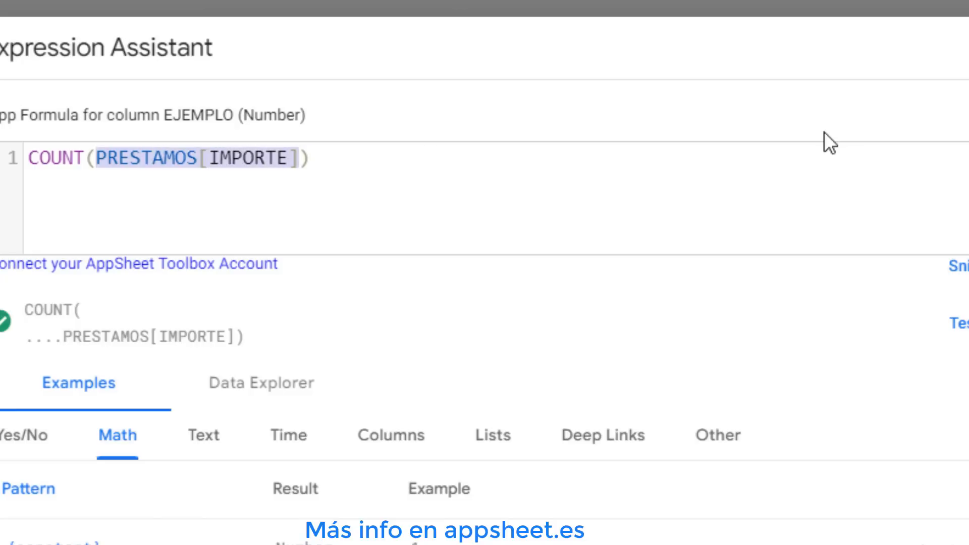
{"action": "type", "text": "SELECT"}
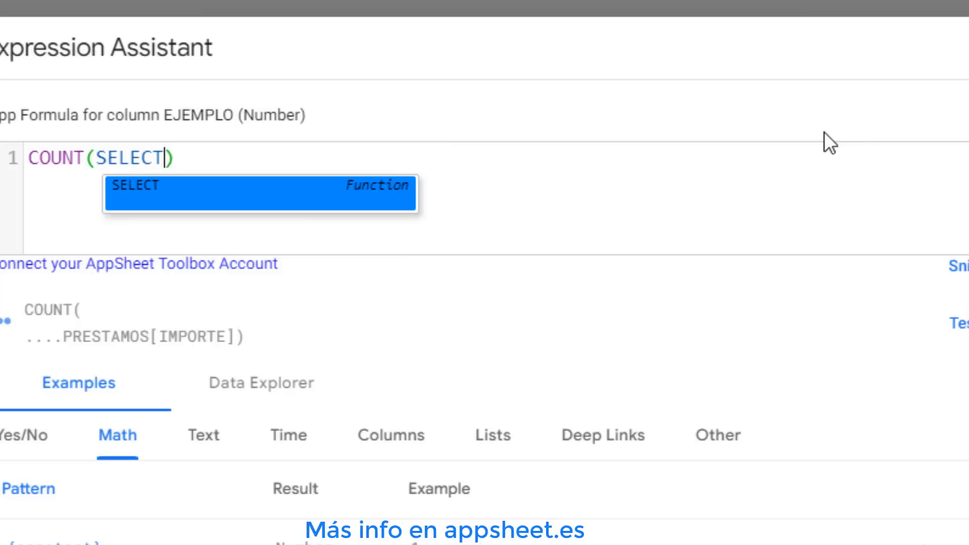
{"action": "left_click", "coordinate": [201, 191]}
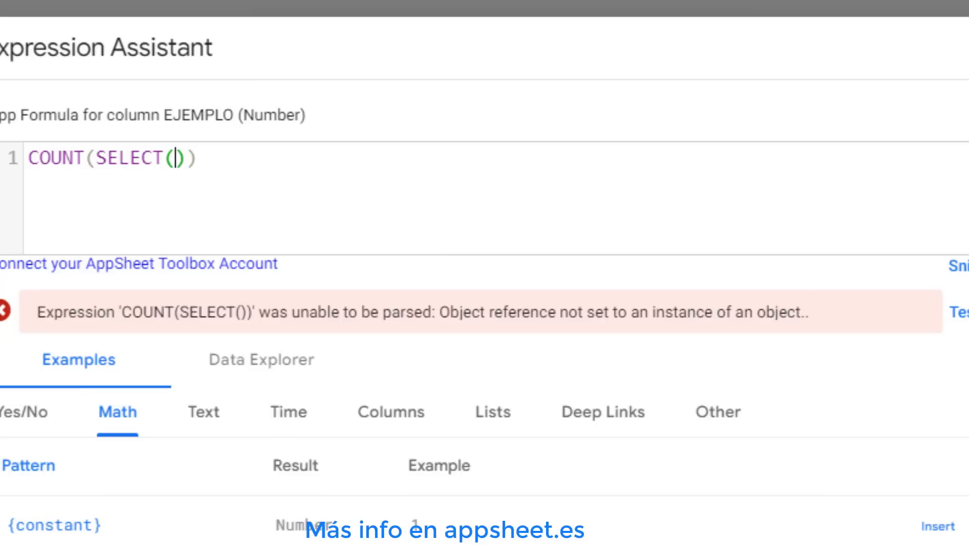
{"action": "right_click", "coordinate": [181, 160]}
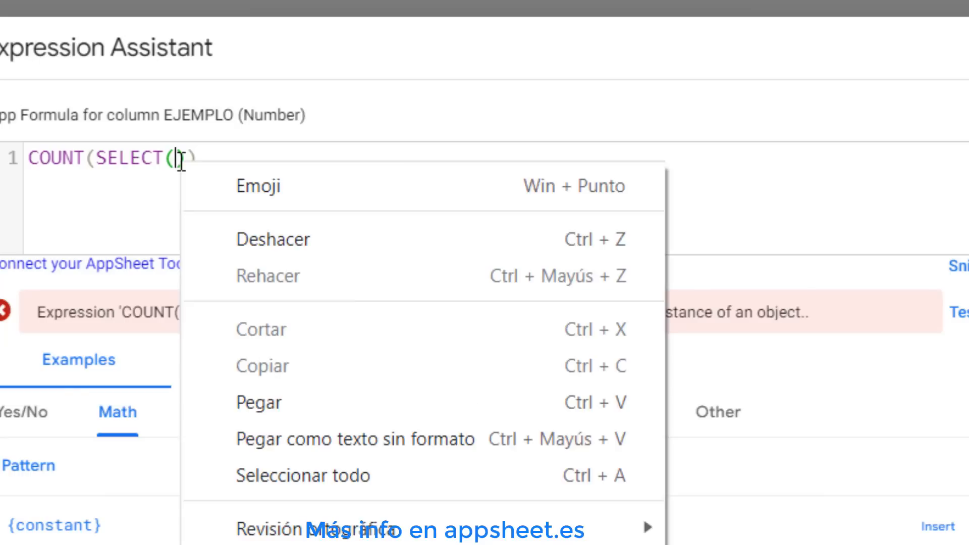
{"action": "left_click", "coordinate": [276, 399]}
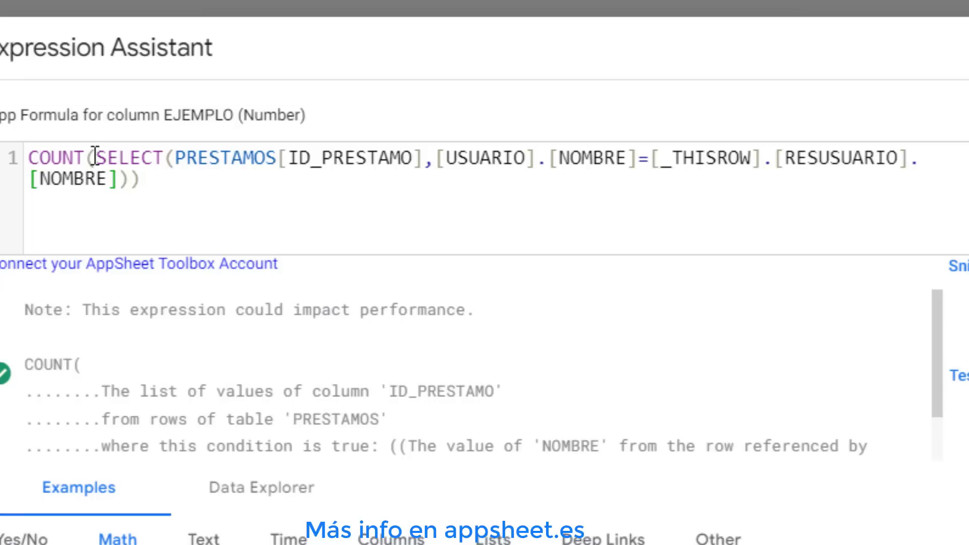
Review the SELECT function and its condition in the COUNT formula, then leave the editor
{"action": "left_click_drag", "start_coordinate": [97, 158], "coordinate": [163, 159]}
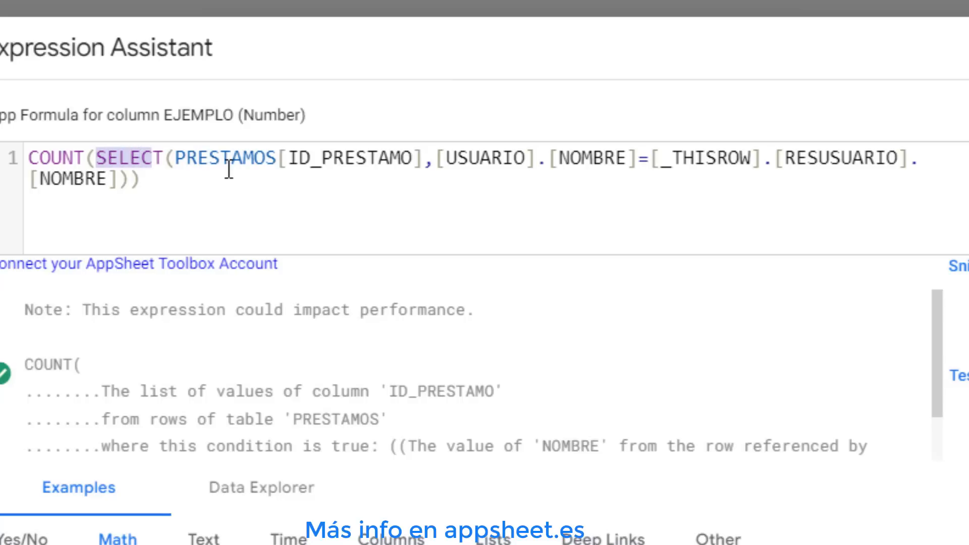
{"action": "left_click", "coordinate": [388, 158]}
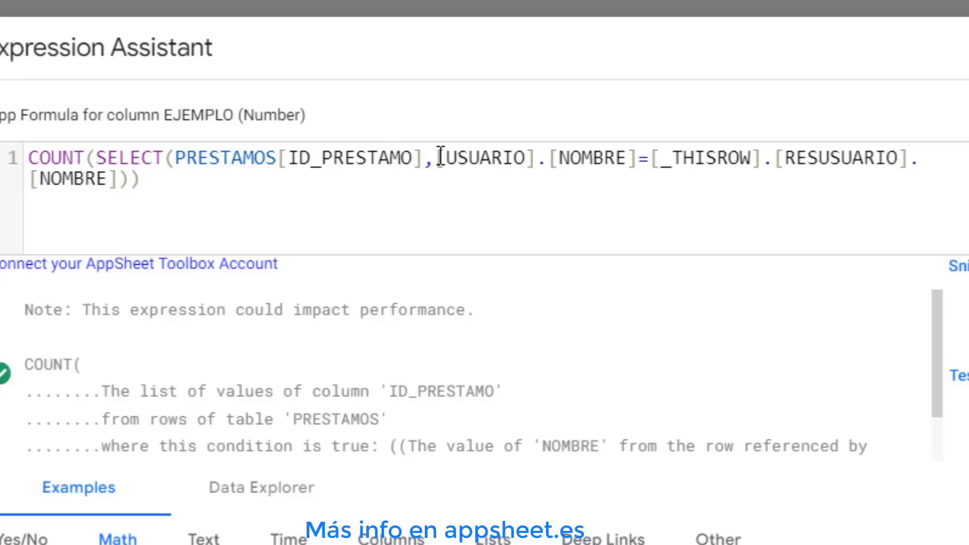
{"action": "left_click_drag", "start_coordinate": [437, 158], "coordinate": [811, 187]}
{"action": "left_click", "coordinate": [660, 161]}
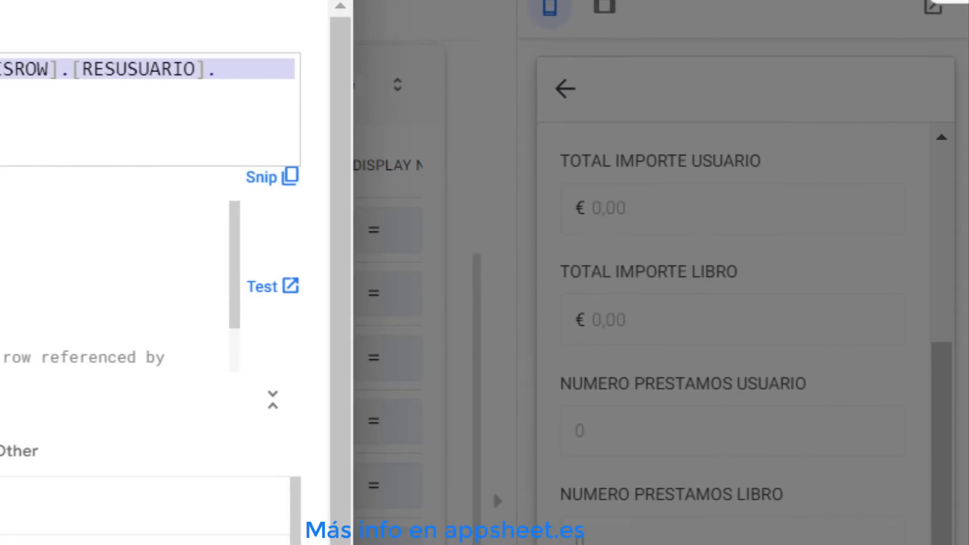
{"action": "key", "text": "Escape"}
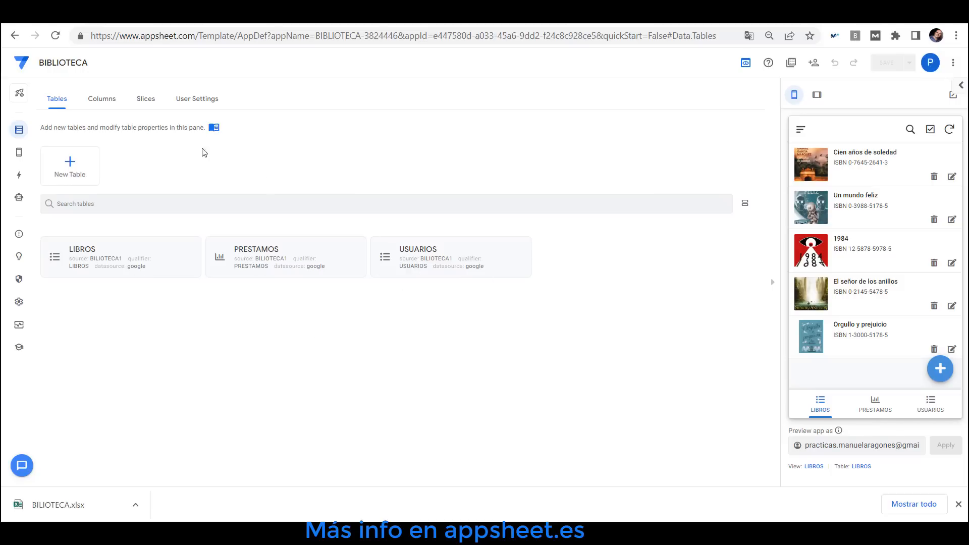
Open the LIBROS table's source spreadsheet and browse its USUARIOS and PRESTAMOS sheets
{"action": "left_click", "coordinate": [127, 247]}
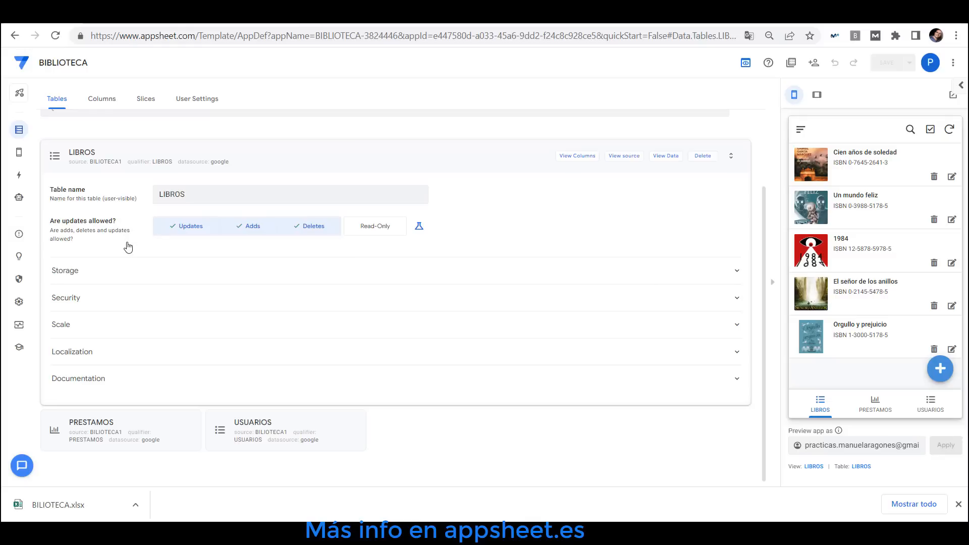
{"action": "left_click", "coordinate": [625, 160]}
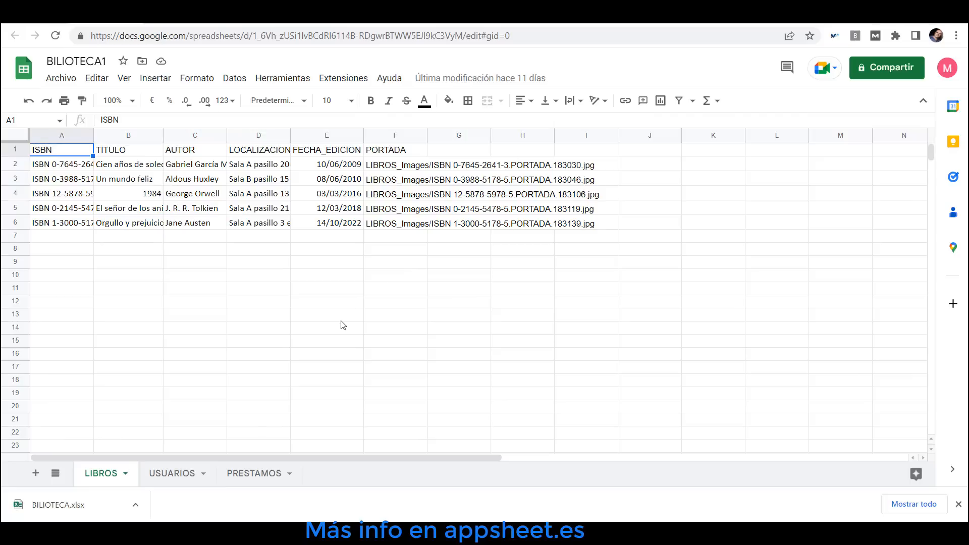
{"action": "left_click", "coordinate": [170, 474]}
{"action": "left_click", "coordinate": [250, 475]}
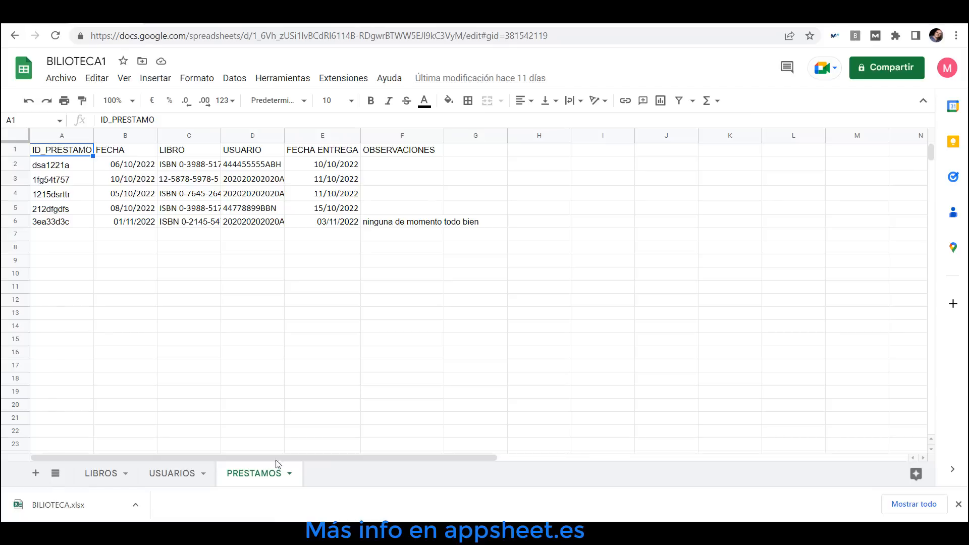
Add a new sheet to the spreadsheet and name it RESUMEN
{"action": "left_click", "coordinate": [37, 477]}
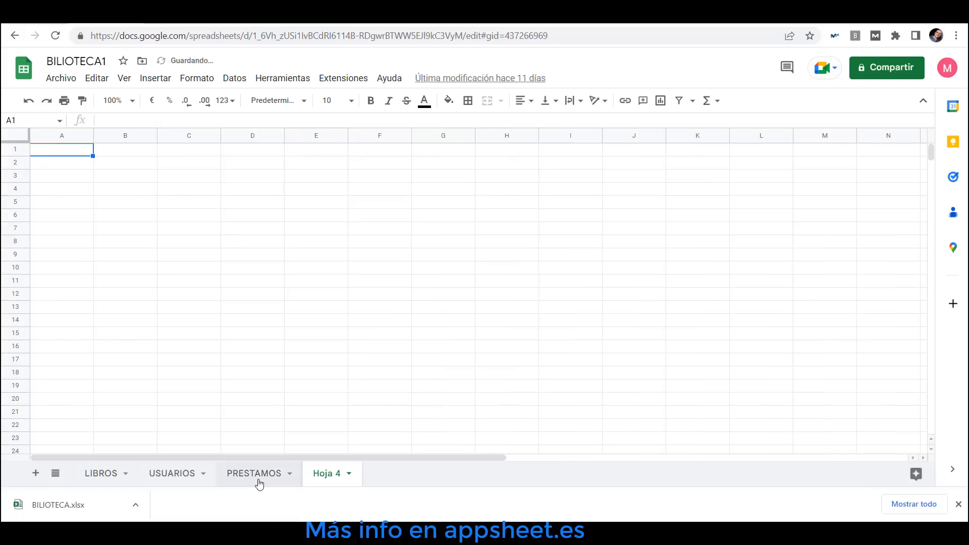
{"action": "double_click", "coordinate": [329, 475]}
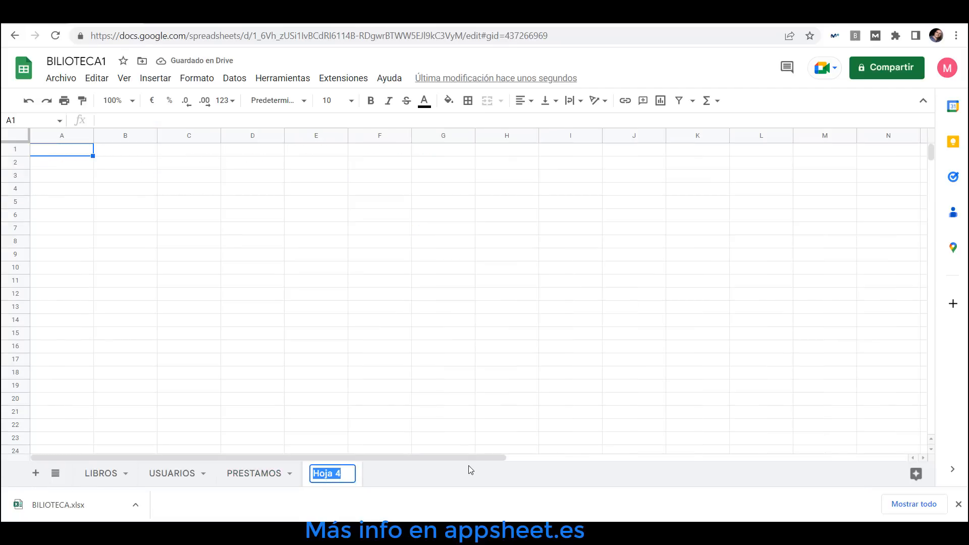
{"action": "type", "text": "RESUME"}
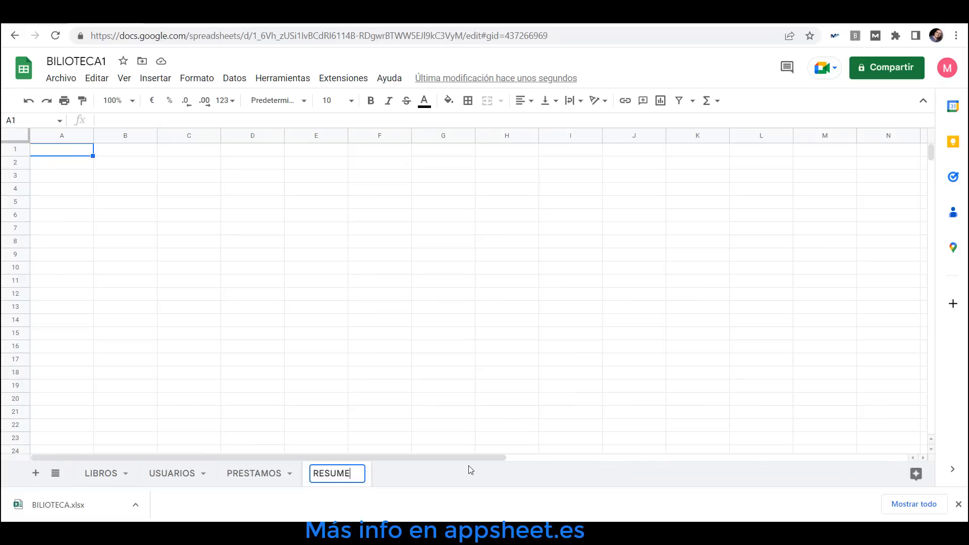
{"action": "type", "text": "N"}
Enter the header TOTAL in cell A1 of the RESUMEN sheet
{"action": "left_click", "coordinate": [59, 153]}
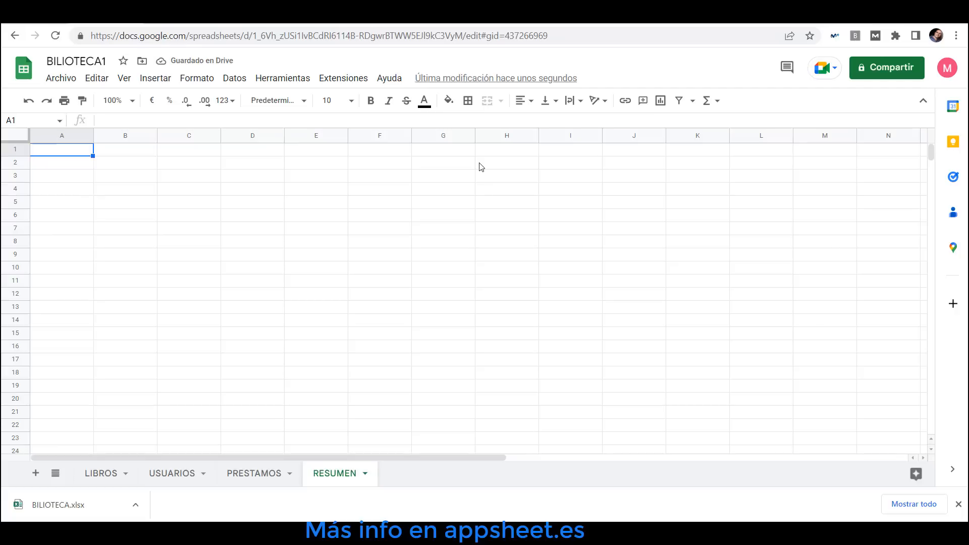
{"action": "type", "text": "TOTAL"}
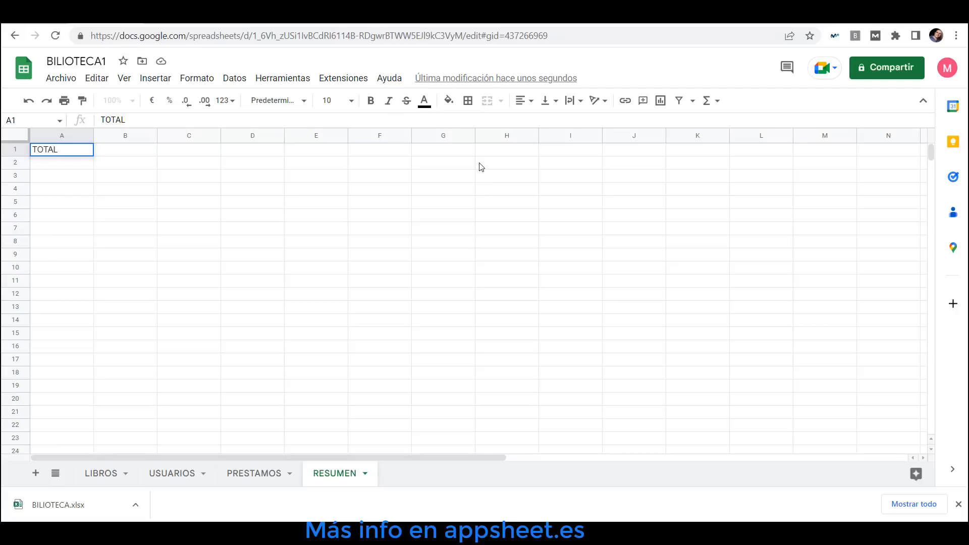
{"action": "key", "text": "Tab"}
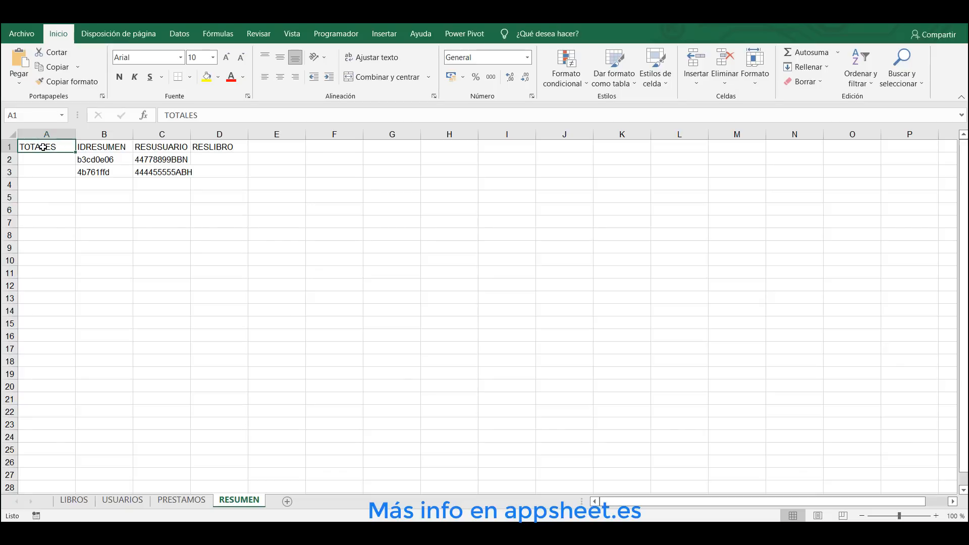
Copy the IDRESUMEN, RESUSUARIO and RESLIBRO headers from the Excel file and paste them into B1:D1 of the RESUMEN sheet
{"action": "left_click_drag", "start_coordinate": [85, 150], "coordinate": [216, 149]}
{"action": "right_click", "coordinate": [216, 149]}
{"action": "left_click", "coordinate": [258, 174]}
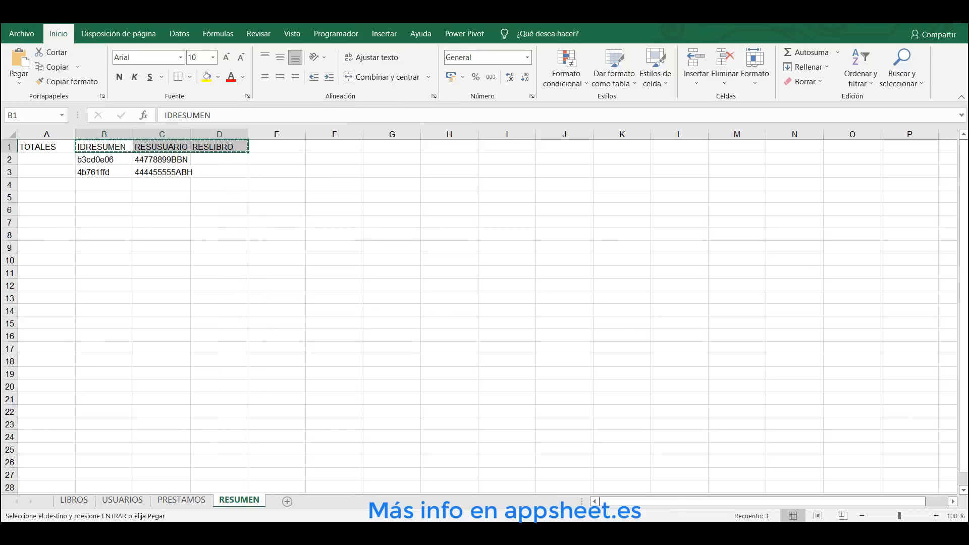
{"action": "key", "text": "alt+Tab"}
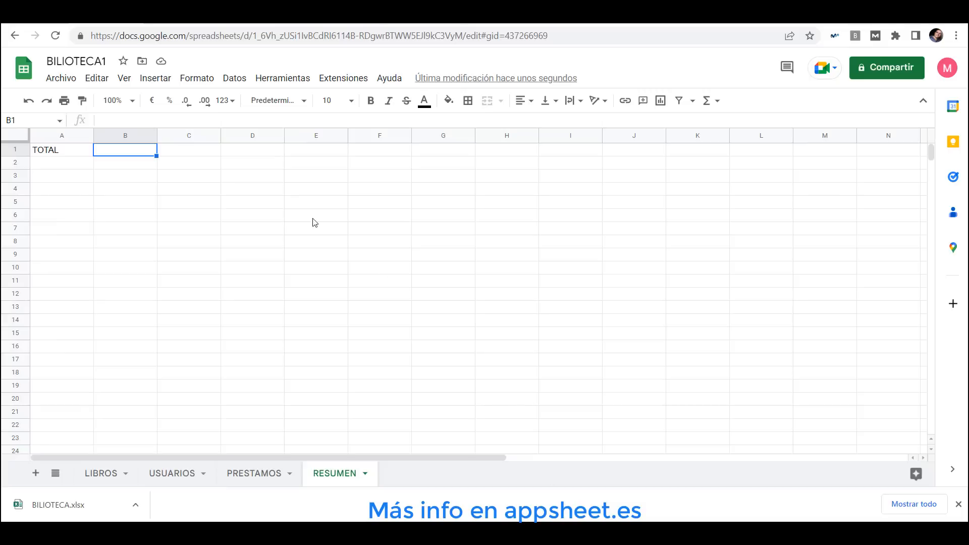
{"action": "right_click", "coordinate": [126, 150]}
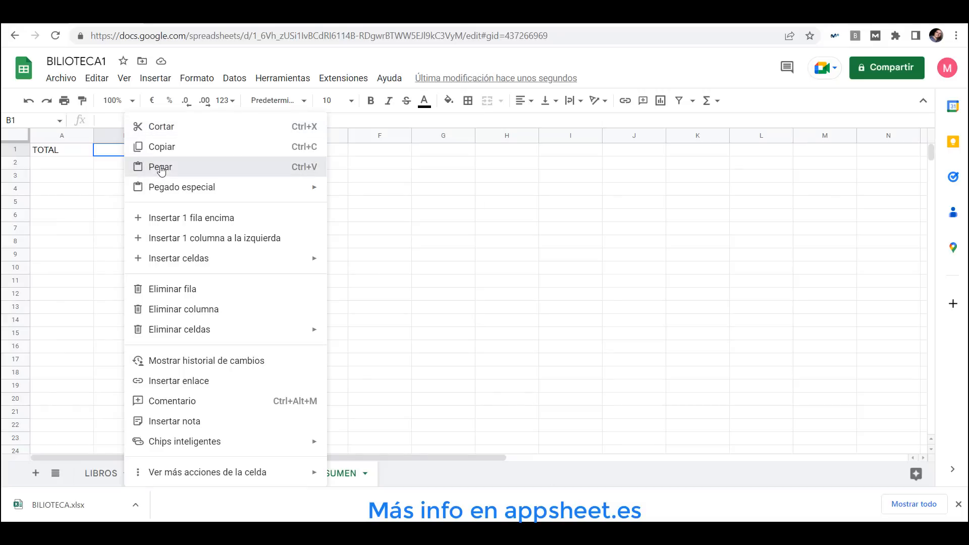
{"action": "left_click", "coordinate": [162, 167]}
{"action": "left_click", "coordinate": [146, 191]}
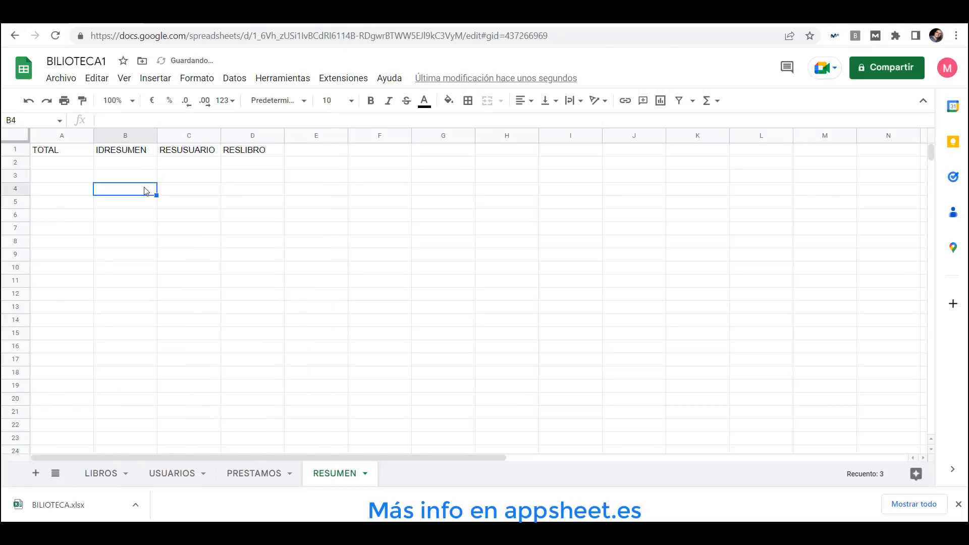
{"action": "left_click", "coordinate": [134, 151]}
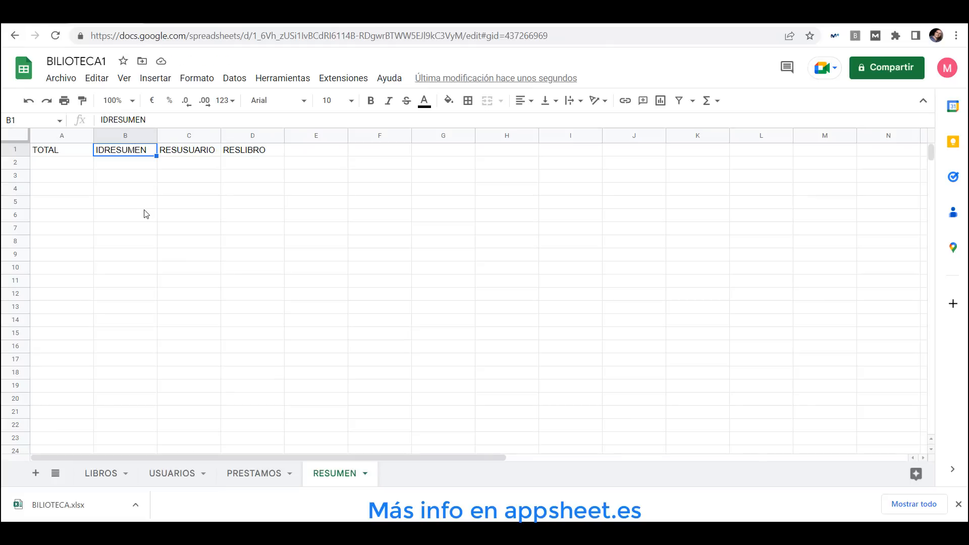
{"action": "left_click", "coordinate": [183, 152]}
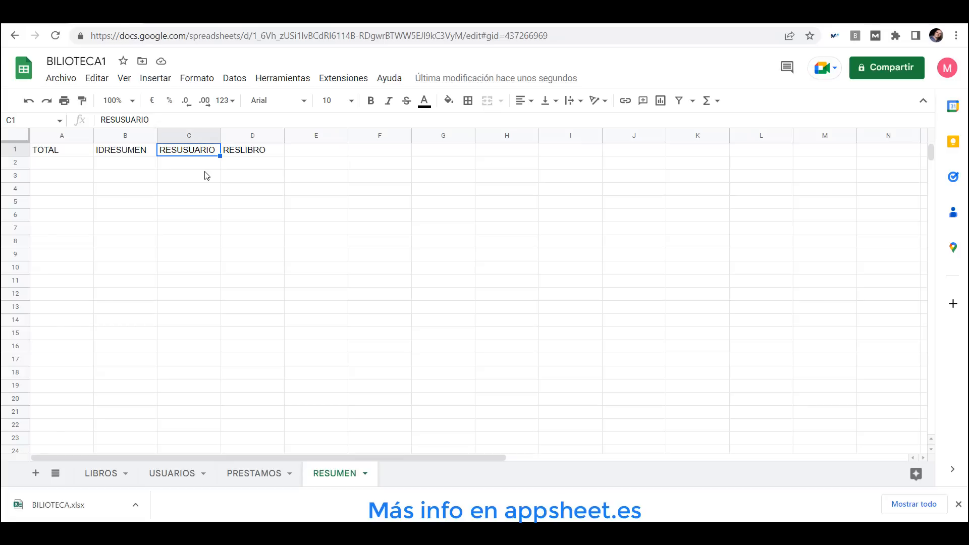
{"action": "left_click", "coordinate": [255, 154]}
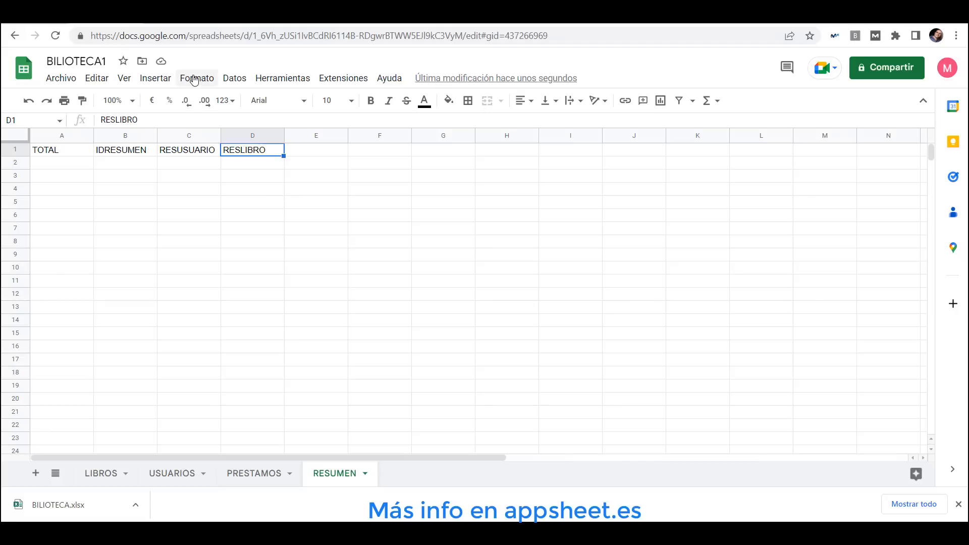
In the app editor, add a new table from the BIBLIOTECA1 Google Sheet using the RESUMEN worksheet
{"action": "left_click", "coordinate": [66, 15]}
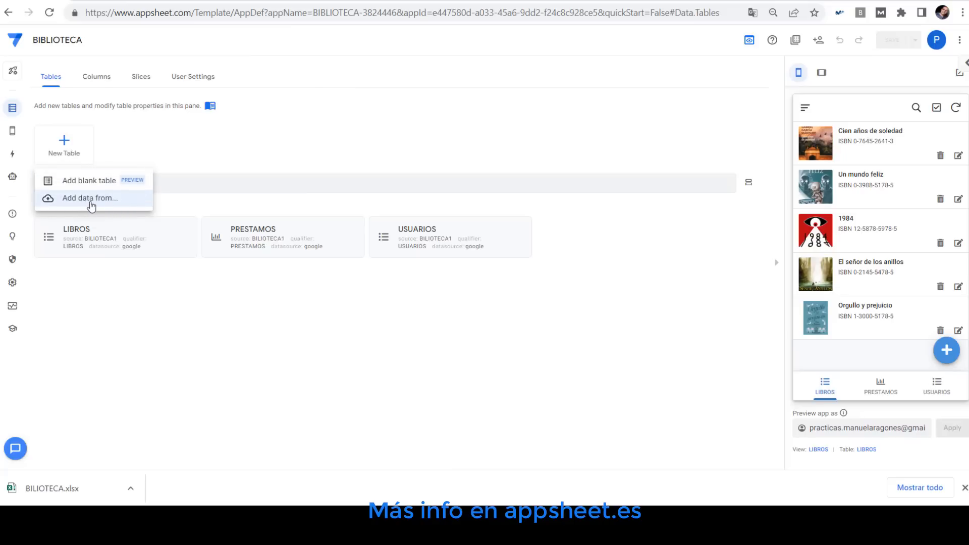
{"action": "left_click", "coordinate": [89, 202]}
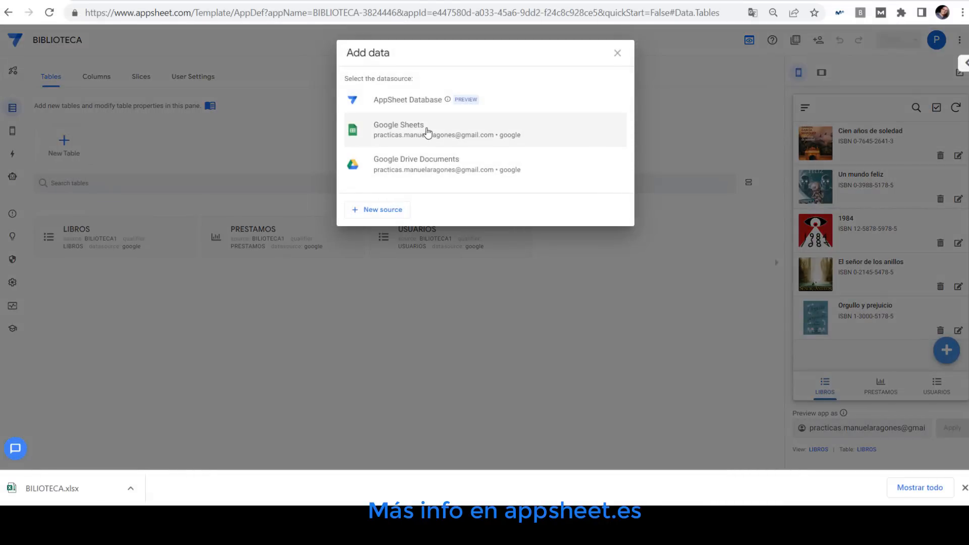
{"action": "left_click", "coordinate": [427, 133]}
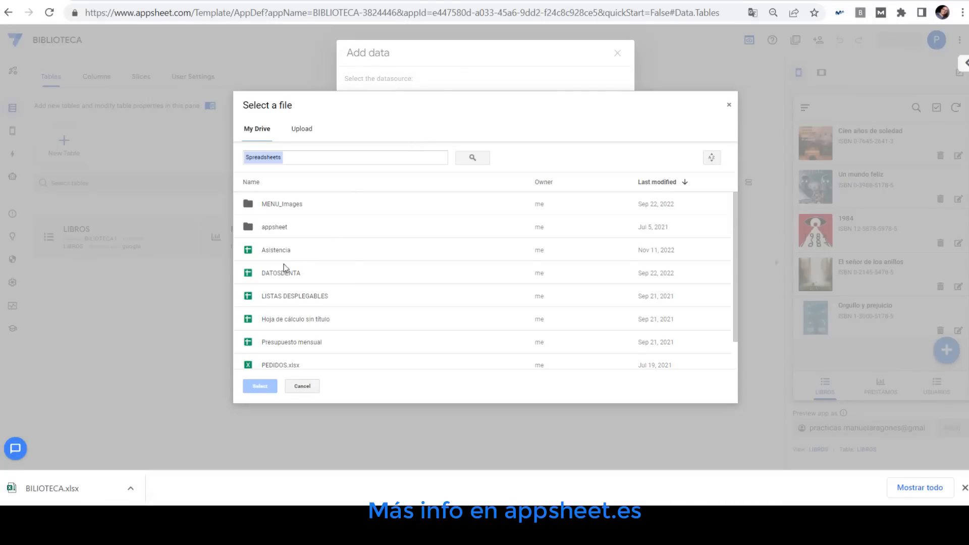
{"action": "double_click", "coordinate": [267, 226]}
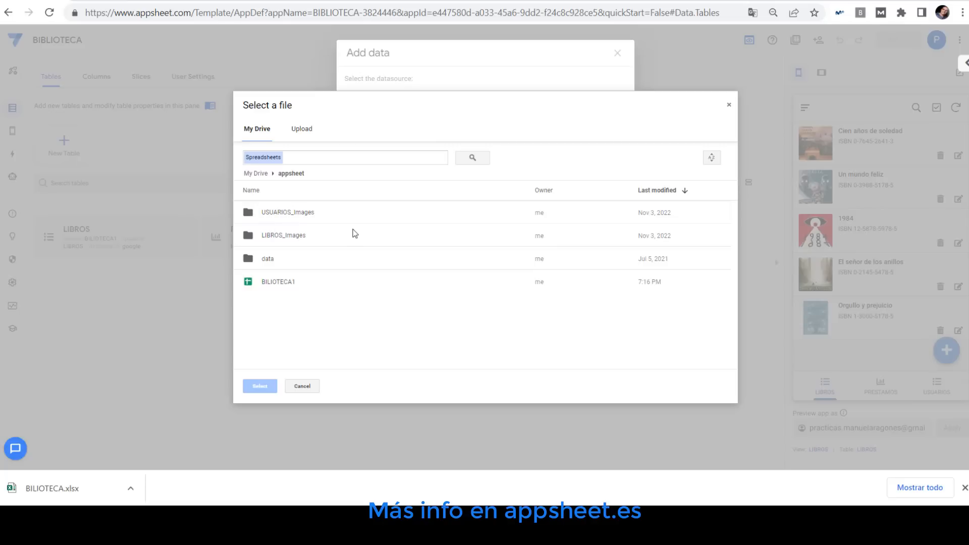
{"action": "double_click", "coordinate": [279, 286]}
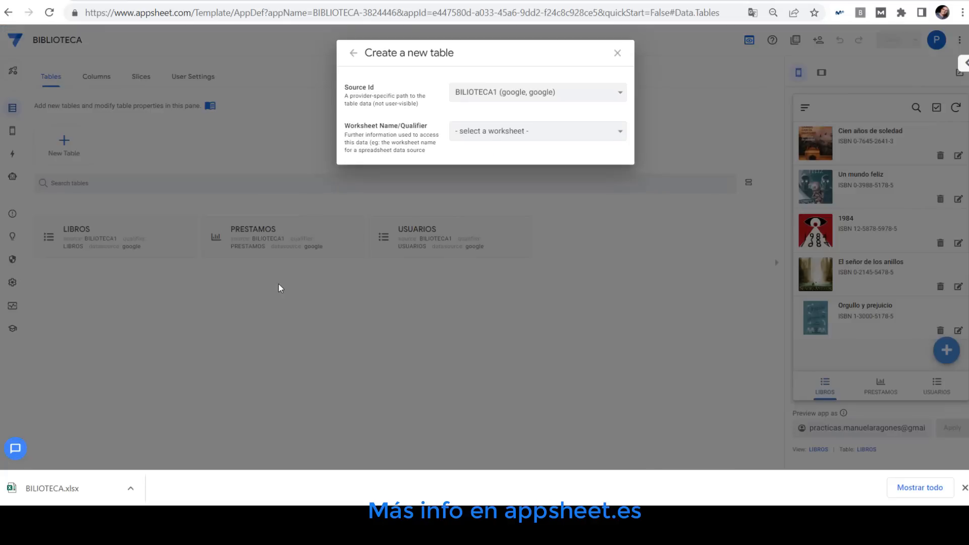
{"action": "left_click", "coordinate": [529, 132]}
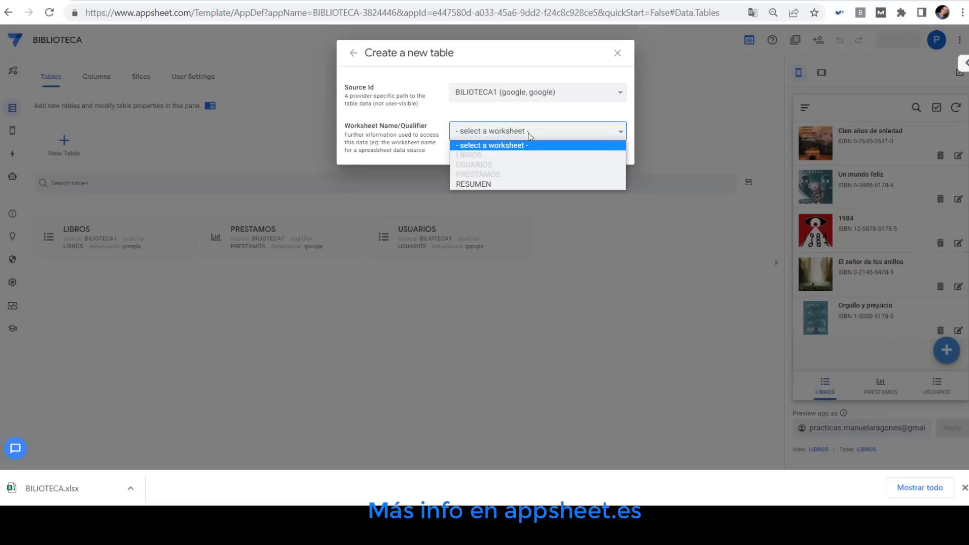
{"action": "left_click", "coordinate": [474, 185]}
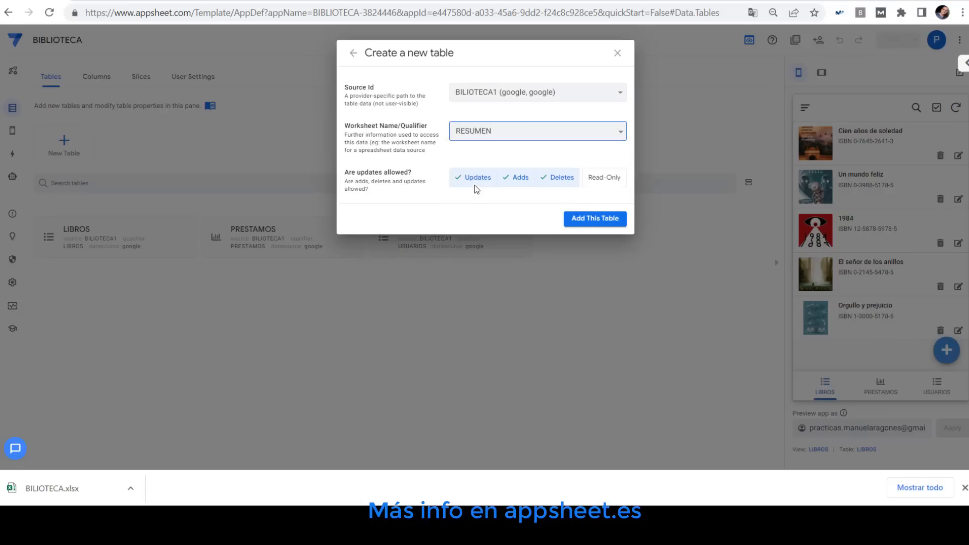
{"action": "left_click", "coordinate": [595, 220]}
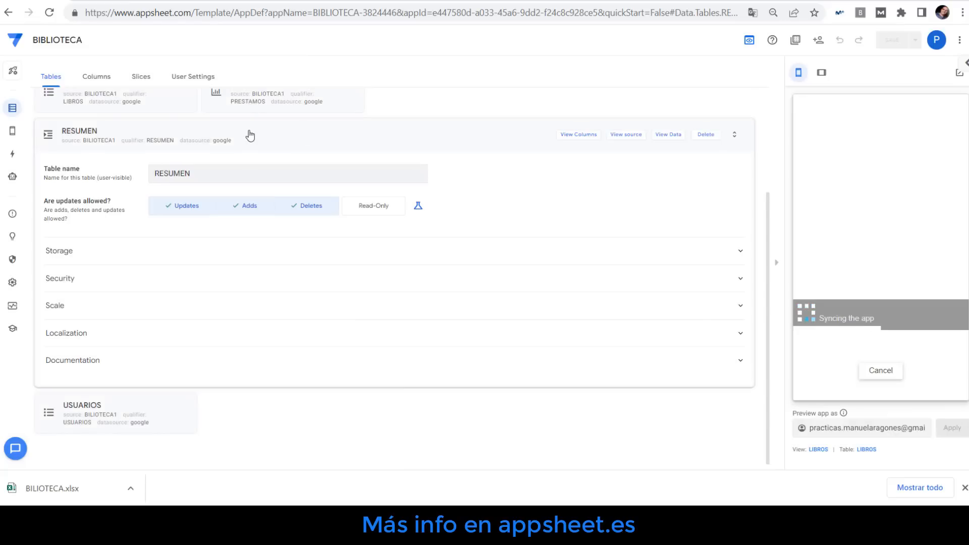
Open the RESUMEN table's columns and set the TOTAL column's type to Show
{"action": "left_click", "coordinate": [96, 78]}
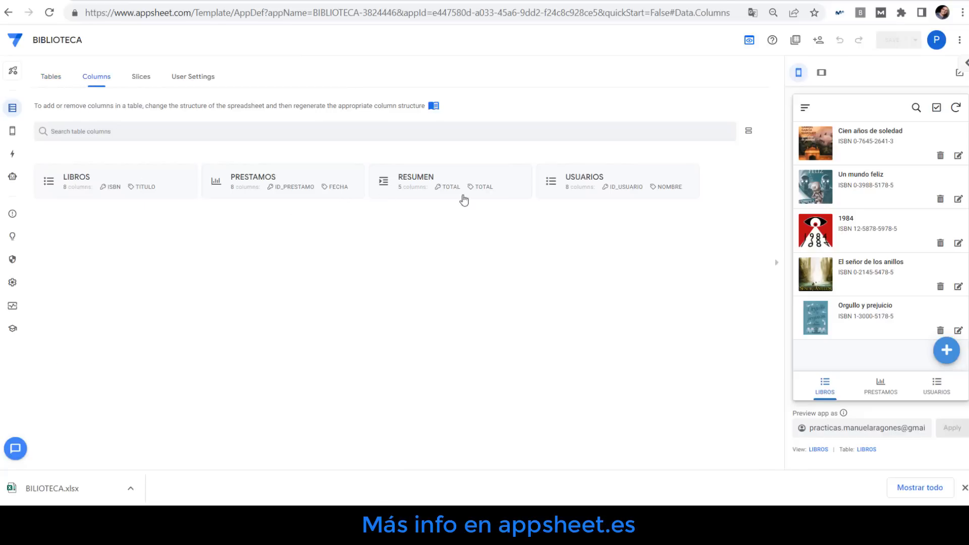
{"action": "left_click", "coordinate": [440, 178]}
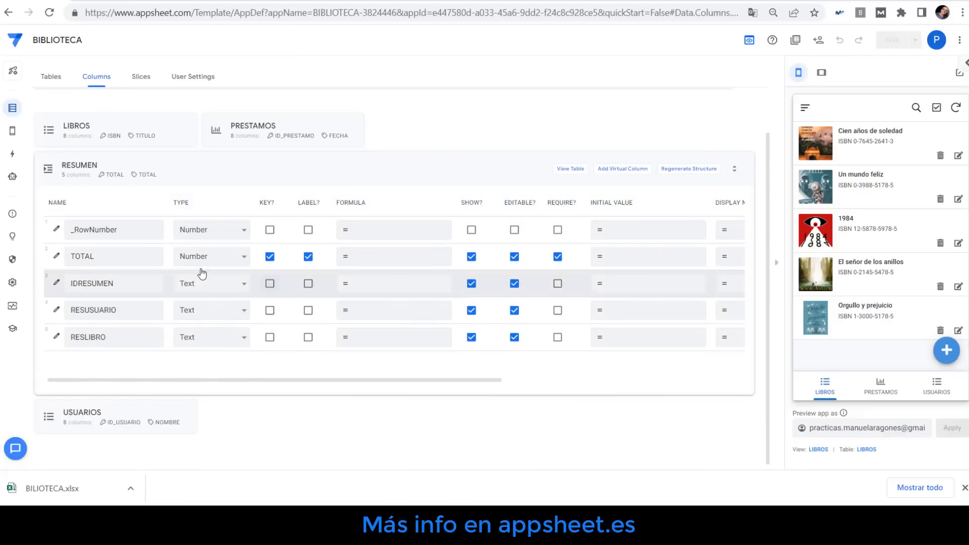
{"action": "left_click", "coordinate": [101, 252]}
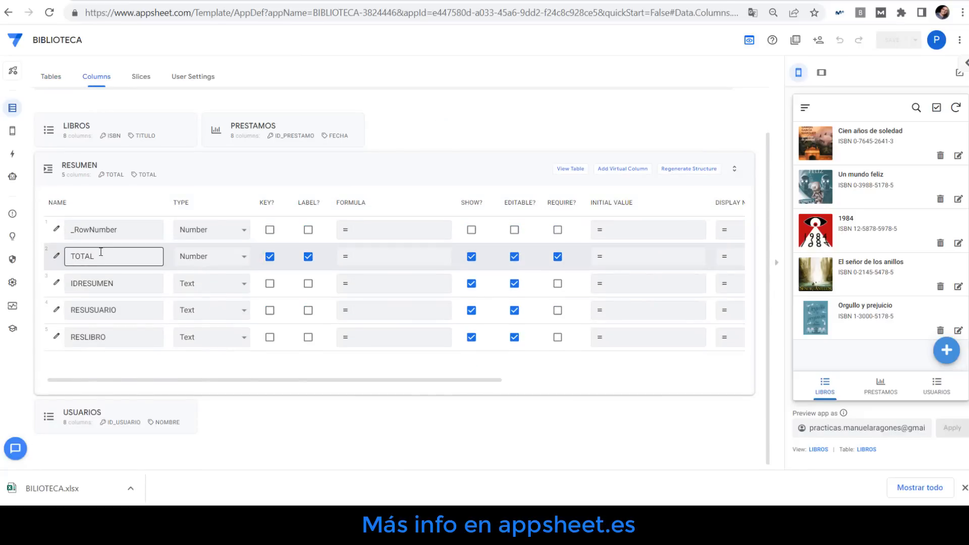
{"action": "left_click", "coordinate": [232, 262]}
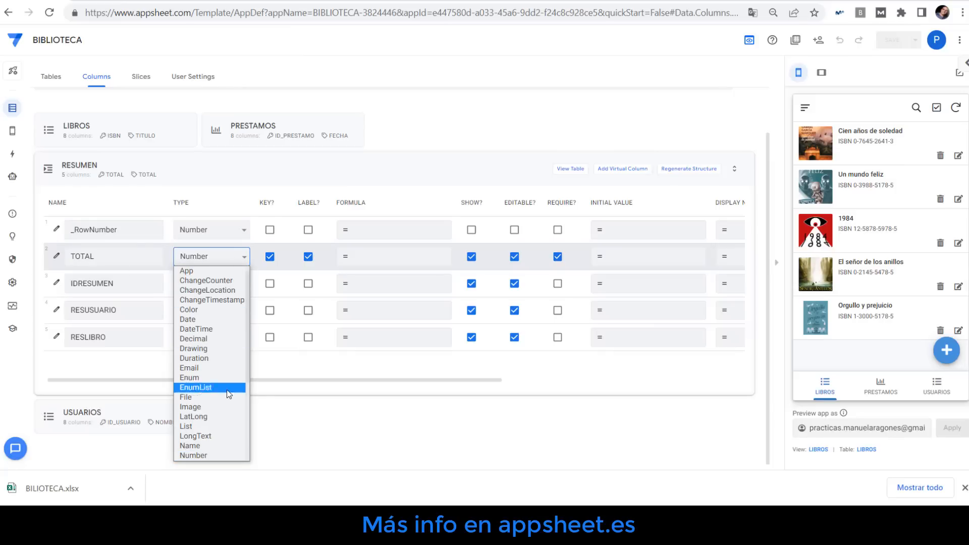
{"action": "scroll", "coordinate": [226, 401], "scroll_direction": "down", "scroll_amount": 3}
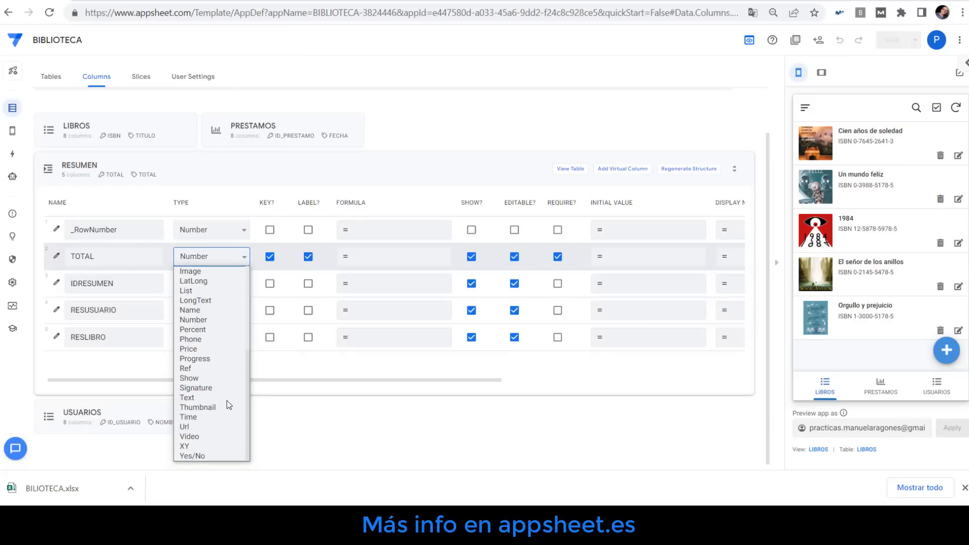
{"action": "left_click", "coordinate": [206, 379]}
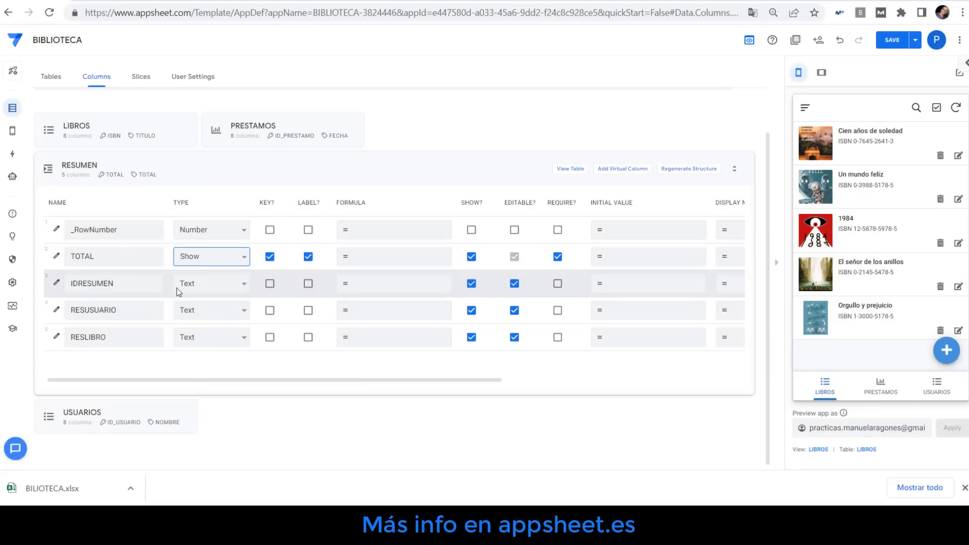
Make IDRESUMEN the key column and give it the initial value UNIQUEID()
{"action": "left_click", "coordinate": [270, 283]}
{"action": "left_click", "coordinate": [615, 284]}
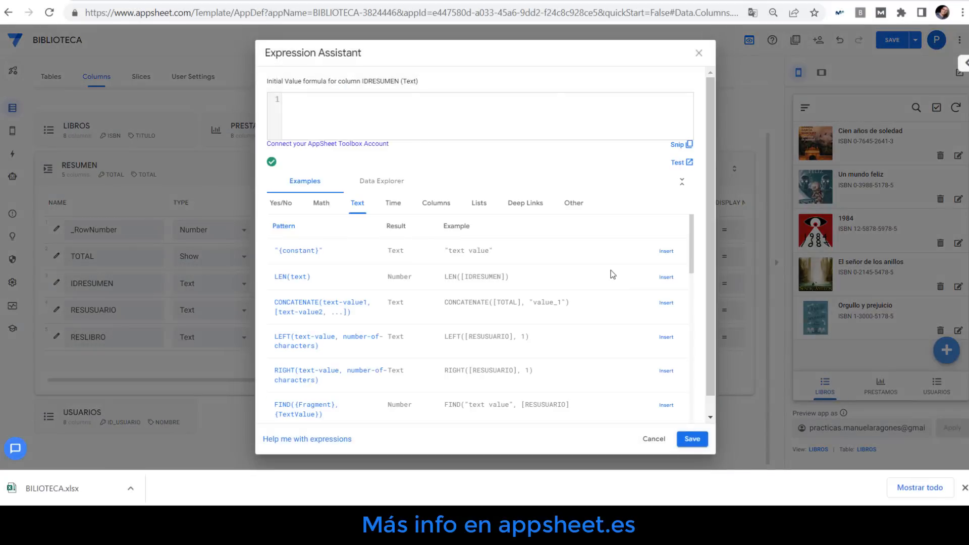
{"action": "type", "text": "UNI"}
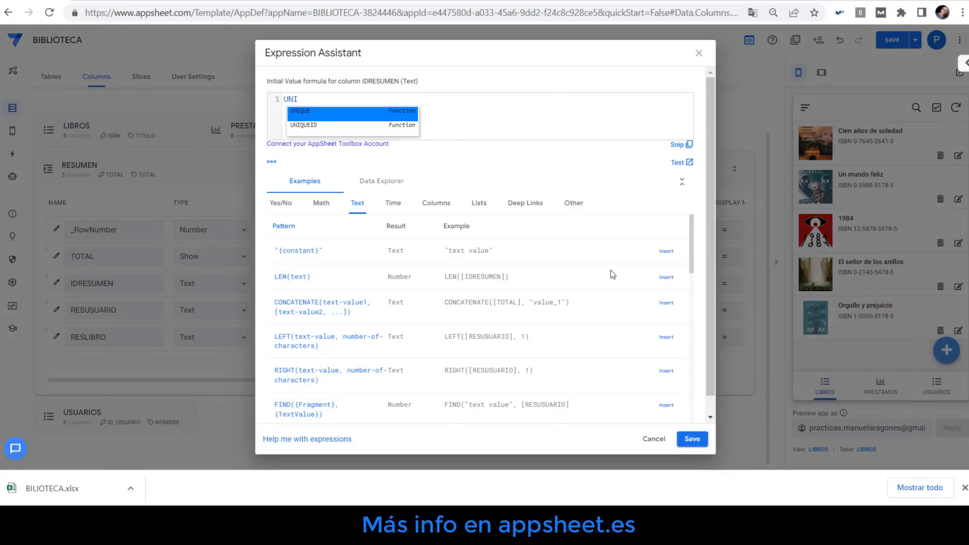
{"action": "left_click", "coordinate": [311, 126]}
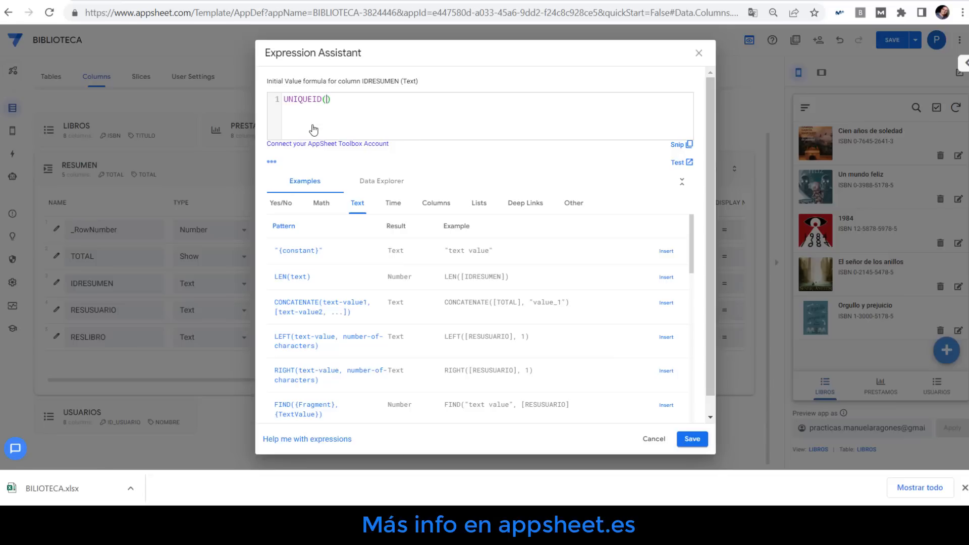
{"action": "left_click", "coordinate": [692, 440]}
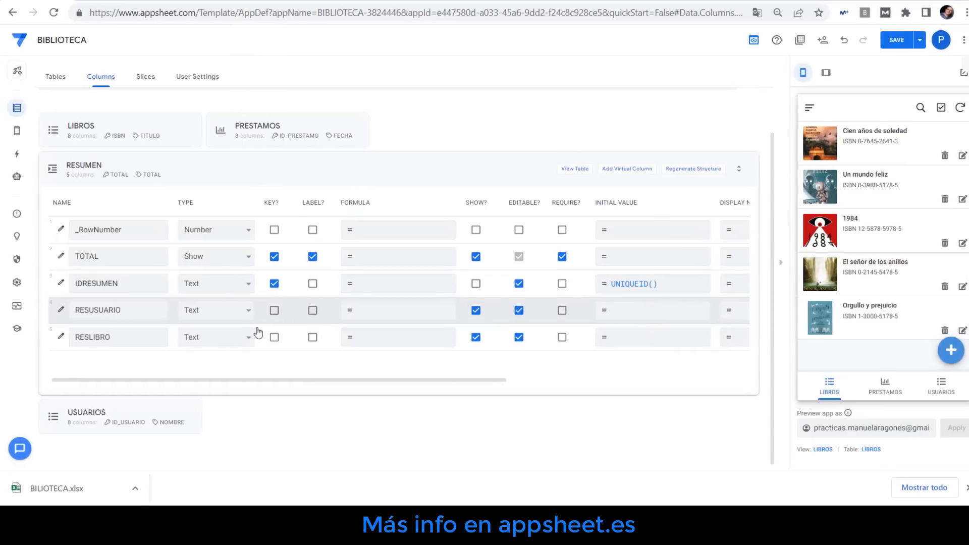
Change the RESUSUARIO column to type Ref with USUARIOS as its source table
{"action": "left_click", "coordinate": [143, 315]}
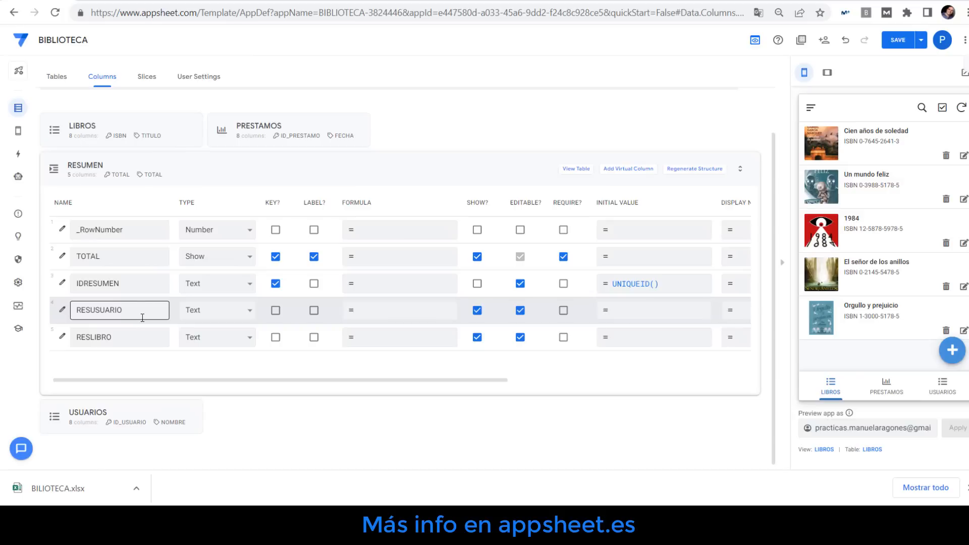
{"action": "left_click", "coordinate": [247, 314]}
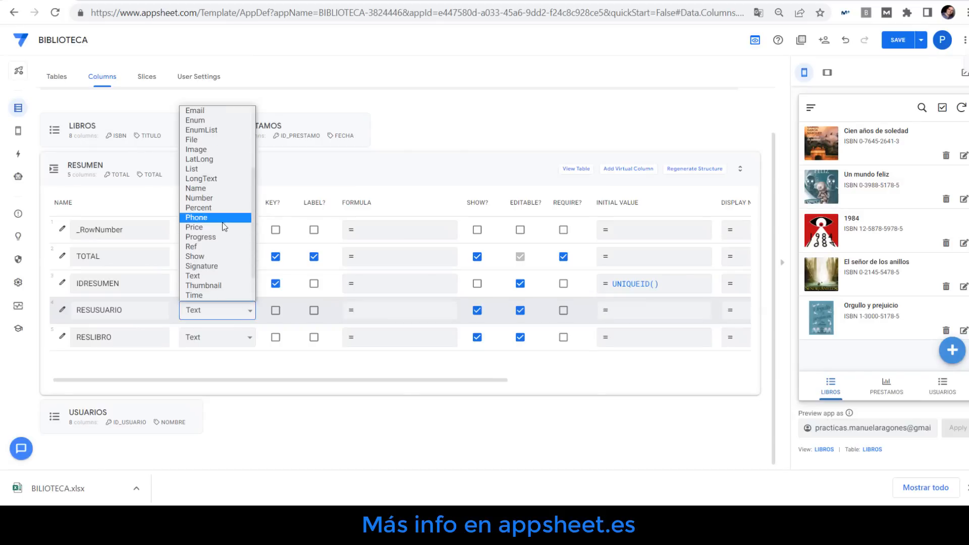
{"action": "left_click", "coordinate": [210, 246]}
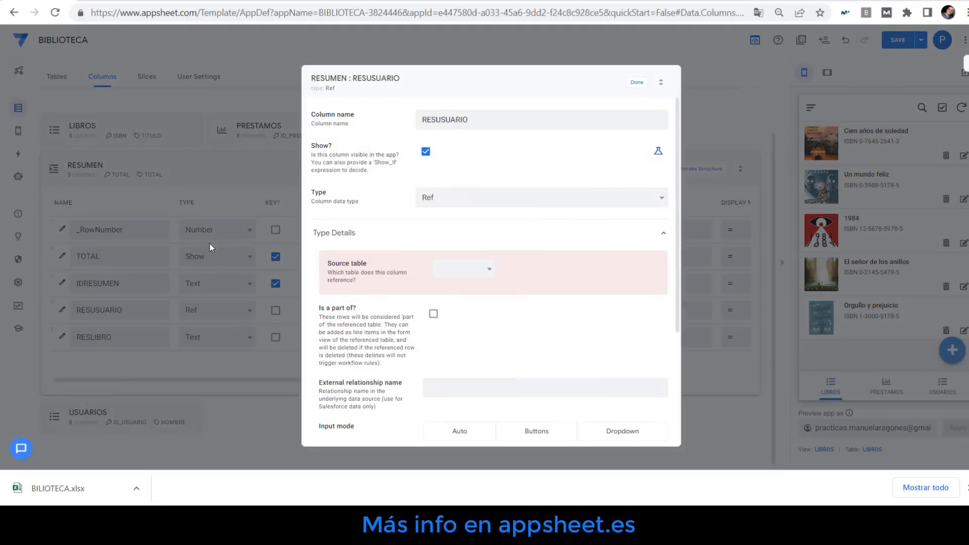
{"action": "left_click", "coordinate": [486, 269]}
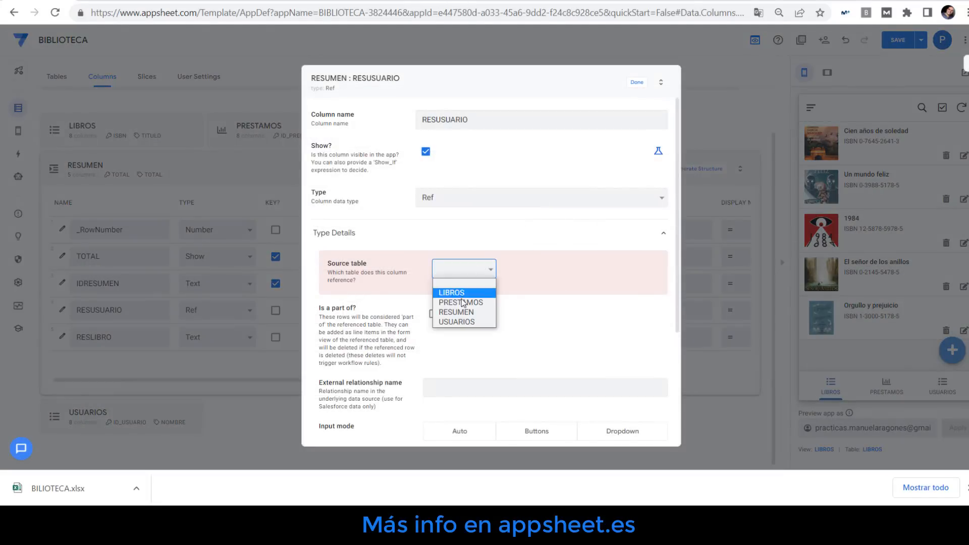
{"action": "left_click", "coordinate": [462, 323]}
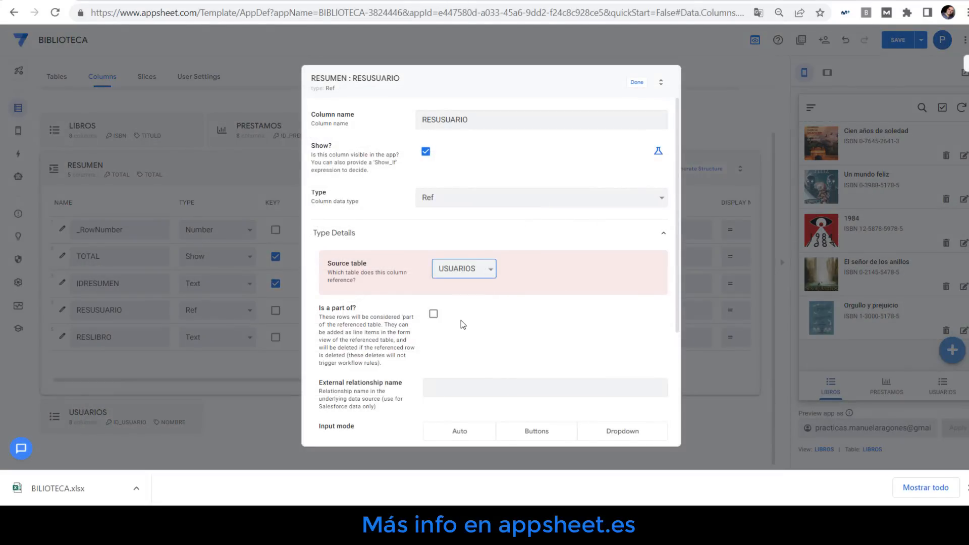
{"action": "left_click", "coordinate": [638, 84]}
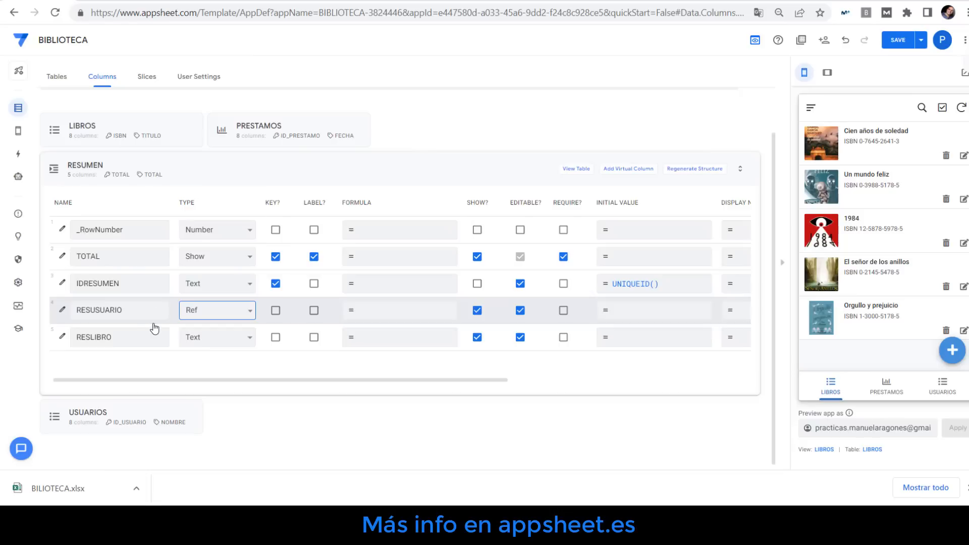
Change the RESLIBRO column to type Ref with LIBROS as its source table
{"action": "left_click", "coordinate": [248, 338]}
{"action": "scroll", "coordinate": [217, 252], "scroll_direction": "down", "scroll_amount": 2}
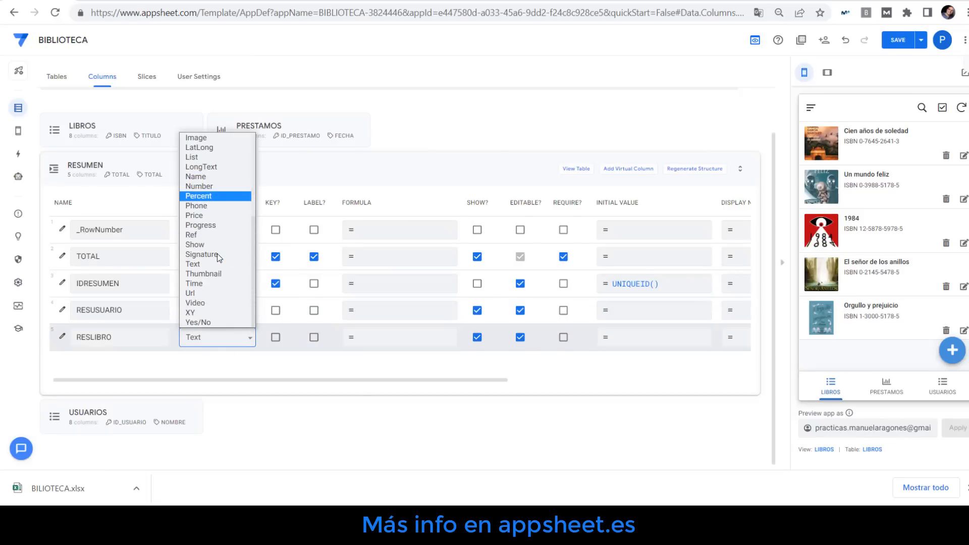
{"action": "left_click", "coordinate": [198, 235]}
{"action": "left_click", "coordinate": [455, 271]}
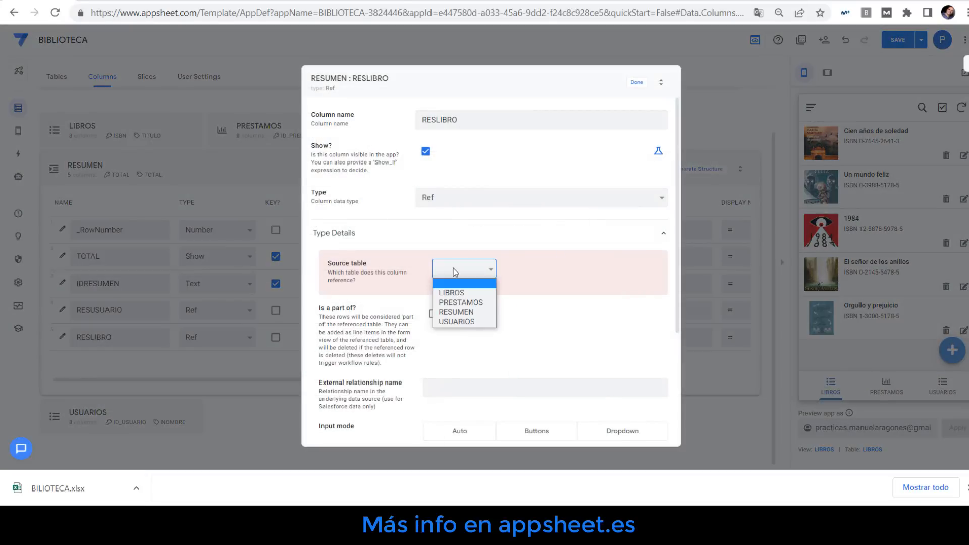
{"action": "left_click", "coordinate": [460, 293]}
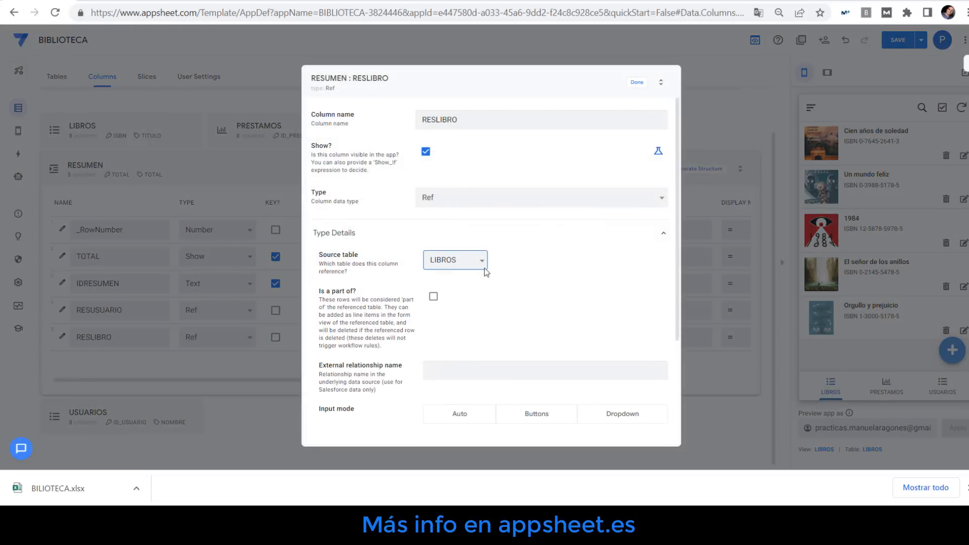
{"action": "left_click", "coordinate": [637, 83]}
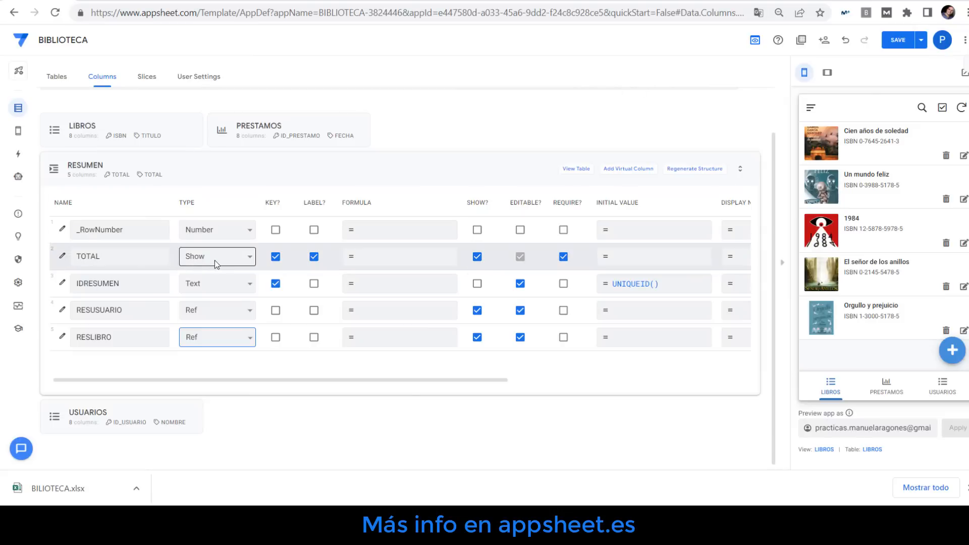
Set the TOTAL column's Show category to Section_Header
{"action": "left_click", "coordinate": [62, 259]}
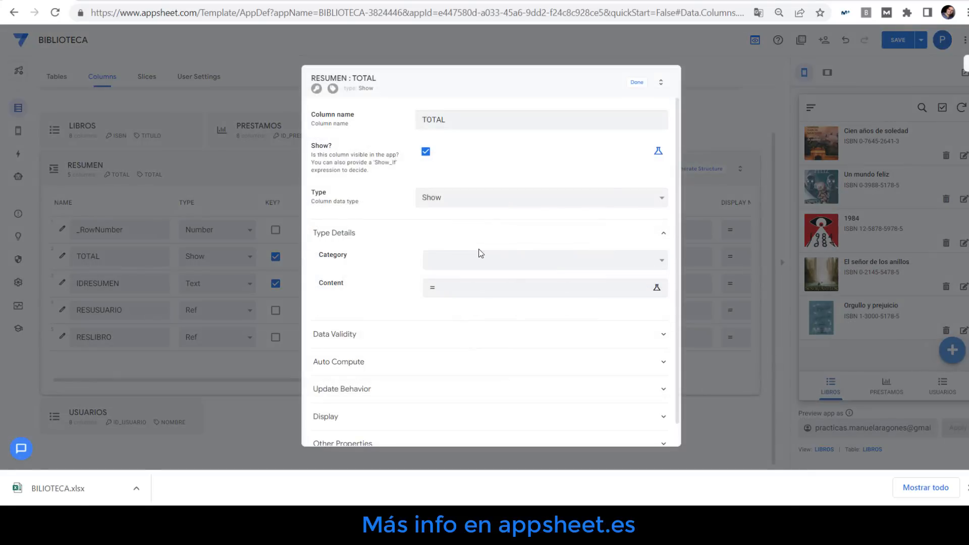
{"action": "left_click", "coordinate": [447, 262]}
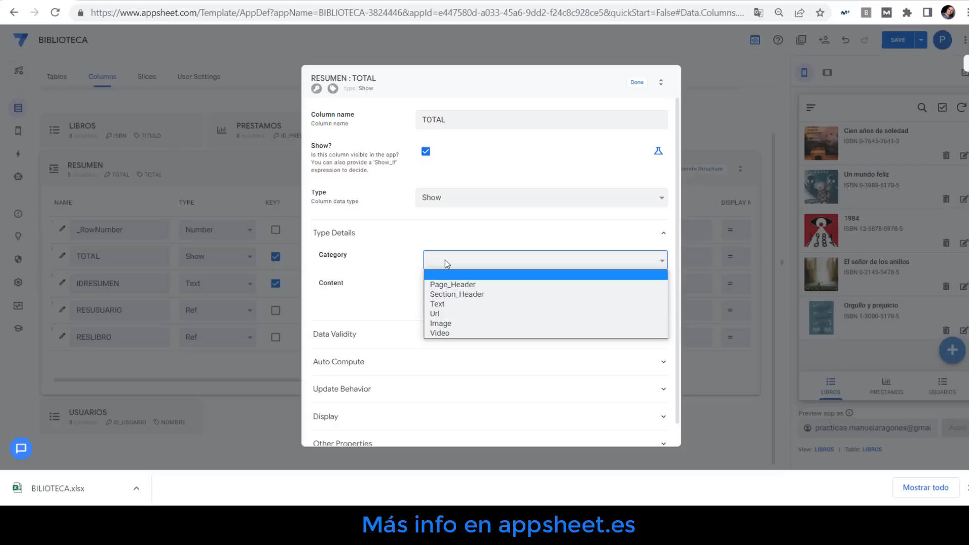
{"action": "left_click", "coordinate": [471, 295]}
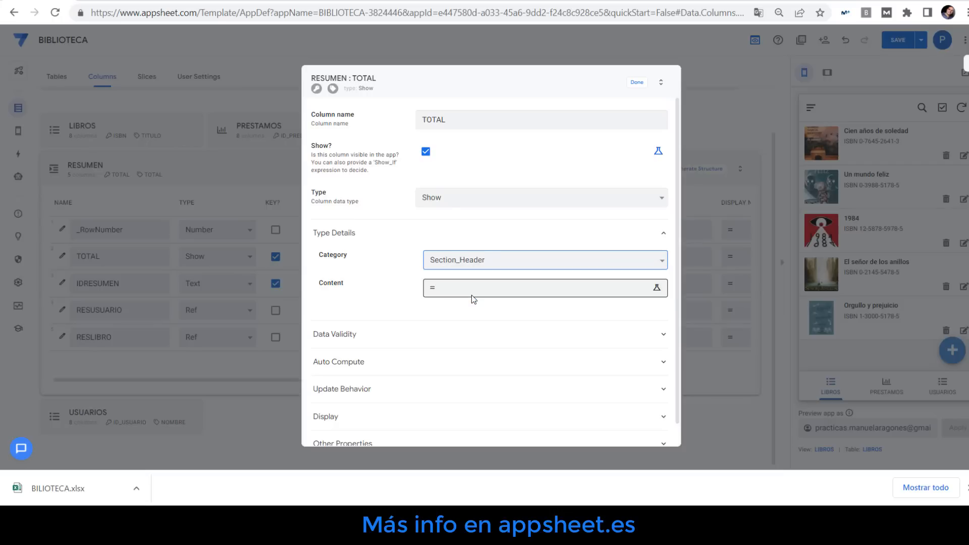
{"action": "left_click", "coordinate": [637, 84]}
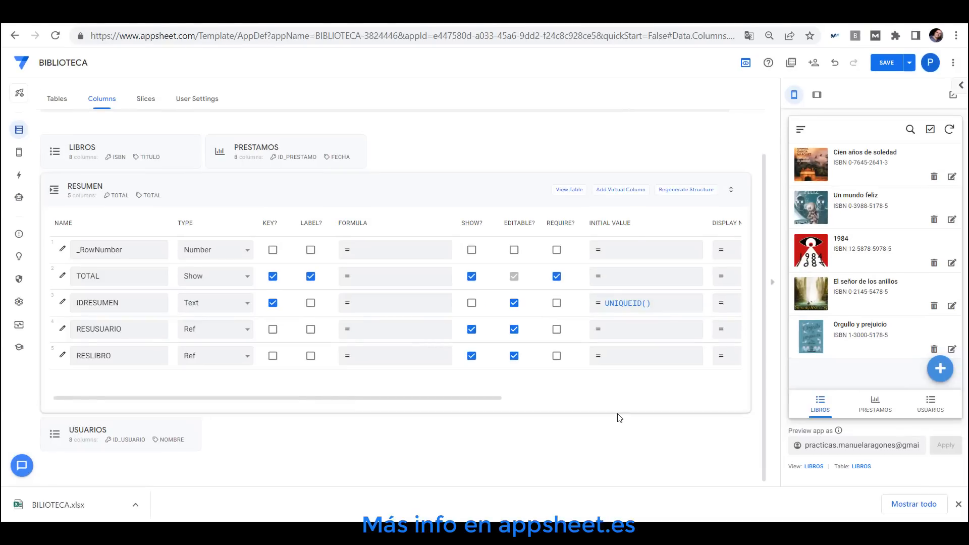
Create a new view named TOTAL for the RESUMEN table with the form view type
{"action": "left_click", "coordinate": [20, 158]}
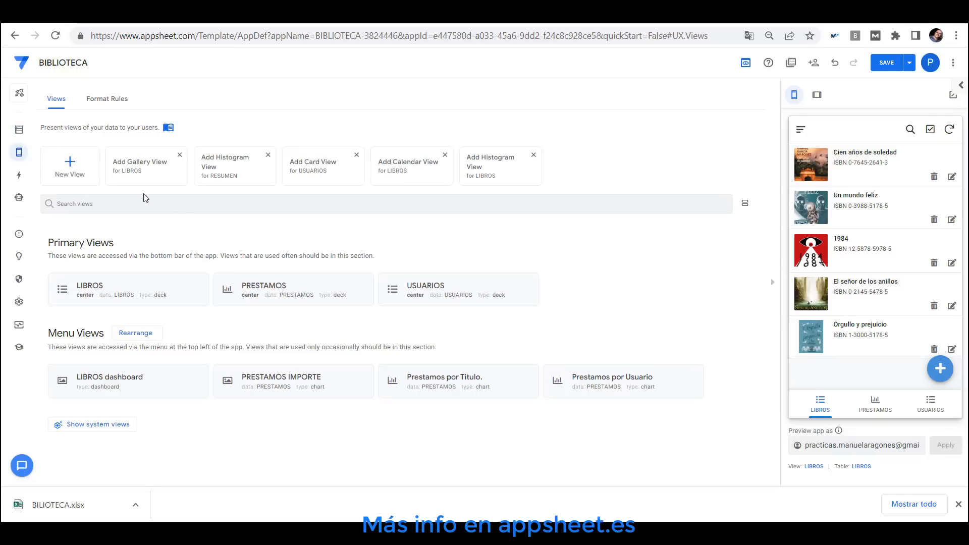
{"action": "left_click", "coordinate": [64, 171]}
{"action": "left_click_drag", "start_coordinate": [249, 166], "coordinate": [162, 162]}
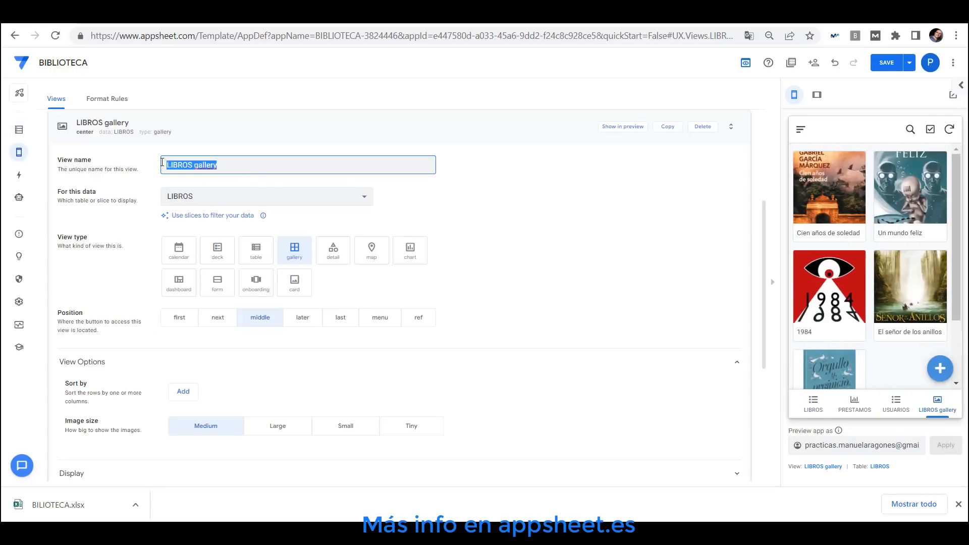
{"action": "type", "text": "R"}
{"action": "type", "text": "OTAL"}
{"action": "left_click", "coordinate": [275, 200]}
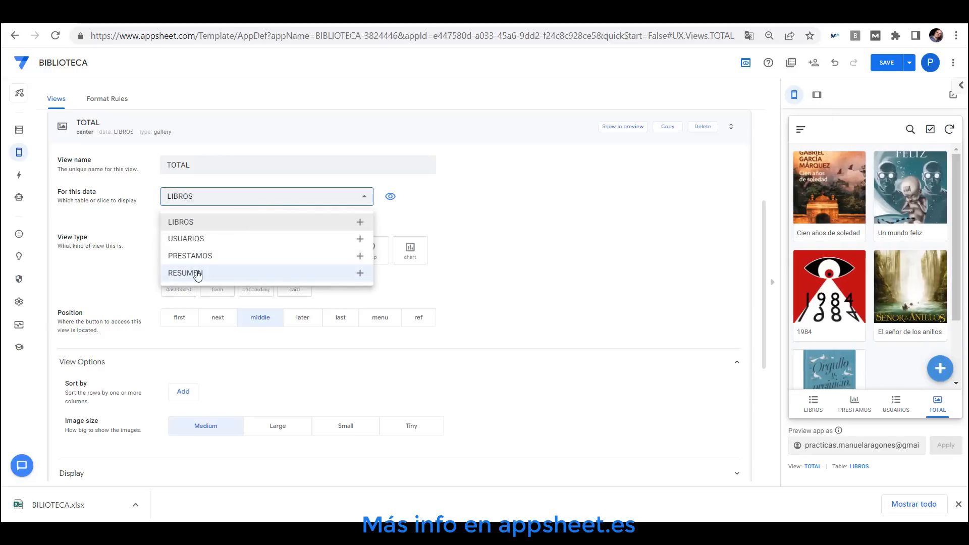
{"action": "left_click", "coordinate": [198, 275]}
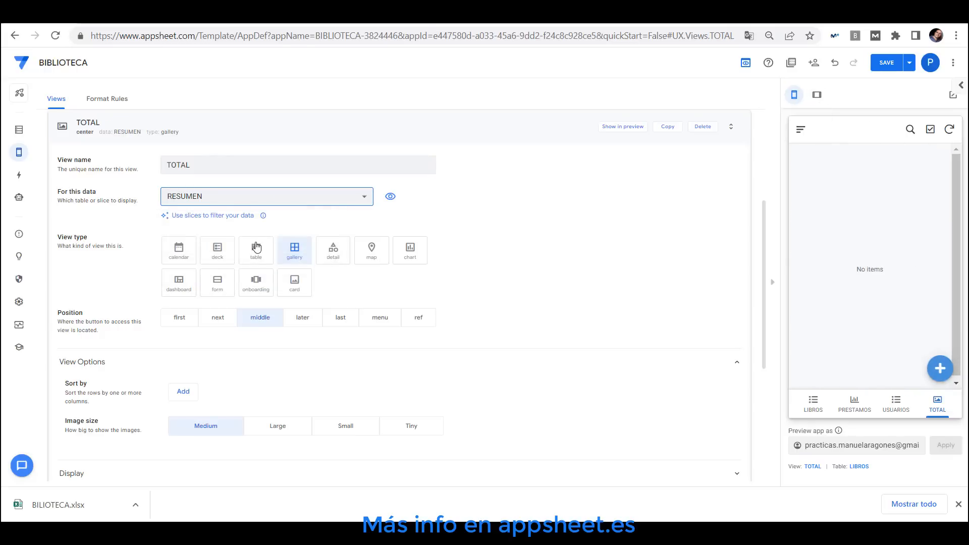
{"action": "left_click", "coordinate": [213, 292]}
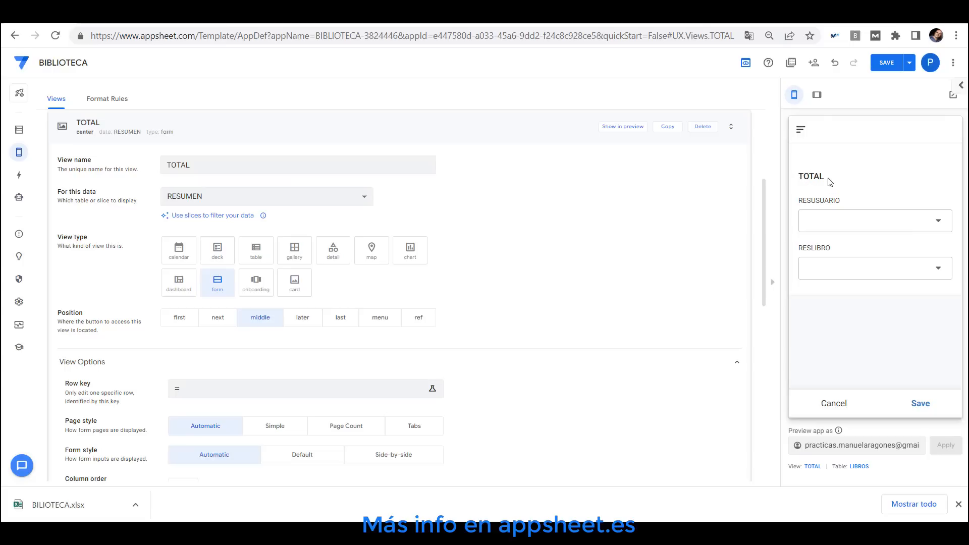
Test the RESUSUARIO and RESLIBRO dropdowns in the TOTAL form preview
{"action": "left_click", "coordinate": [850, 218]}
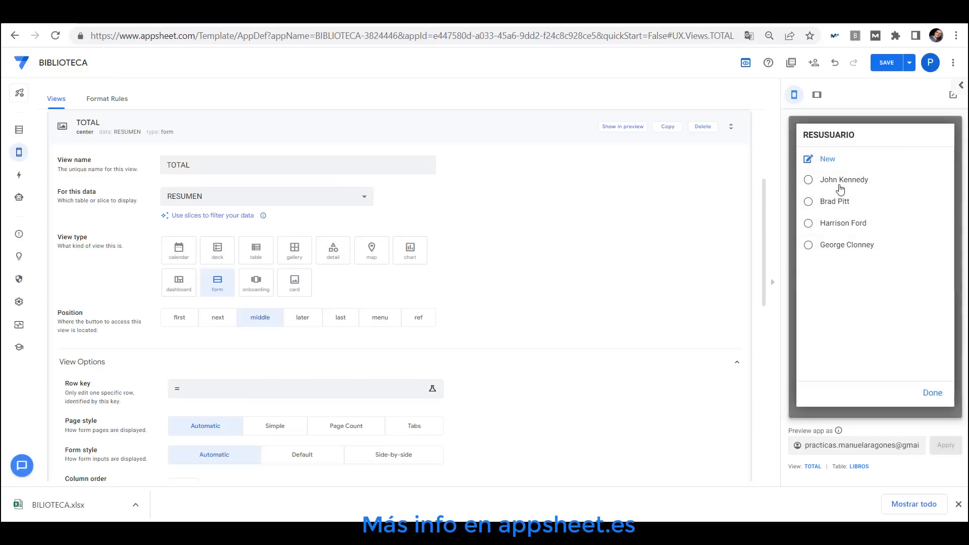
{"action": "left_click", "coordinate": [933, 393]}
{"action": "left_click", "coordinate": [889, 279]}
{"action": "left_click", "coordinate": [919, 394]}
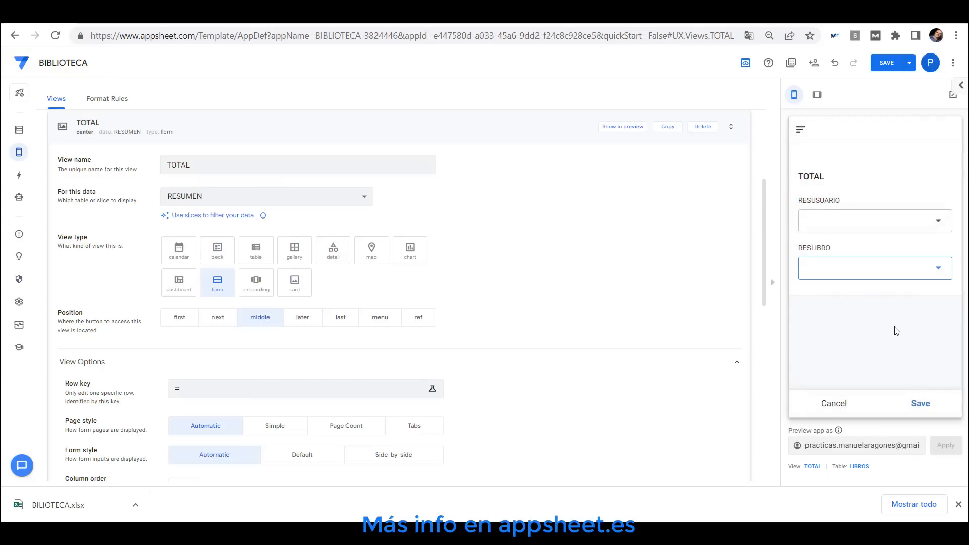
Try the deck and calendar view types, return the TOTAL view to form, and save the app
{"action": "left_click", "coordinate": [222, 252]}
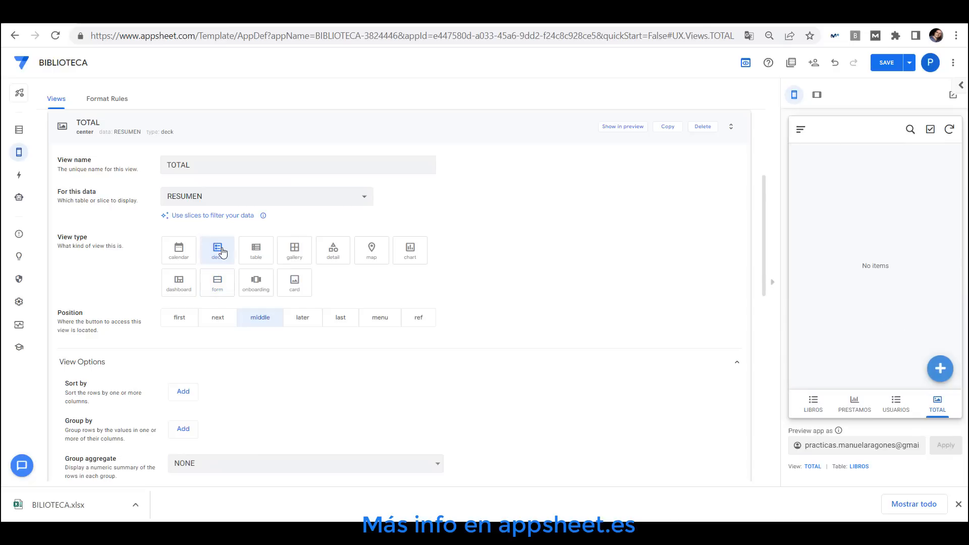
{"action": "left_click", "coordinate": [218, 292]}
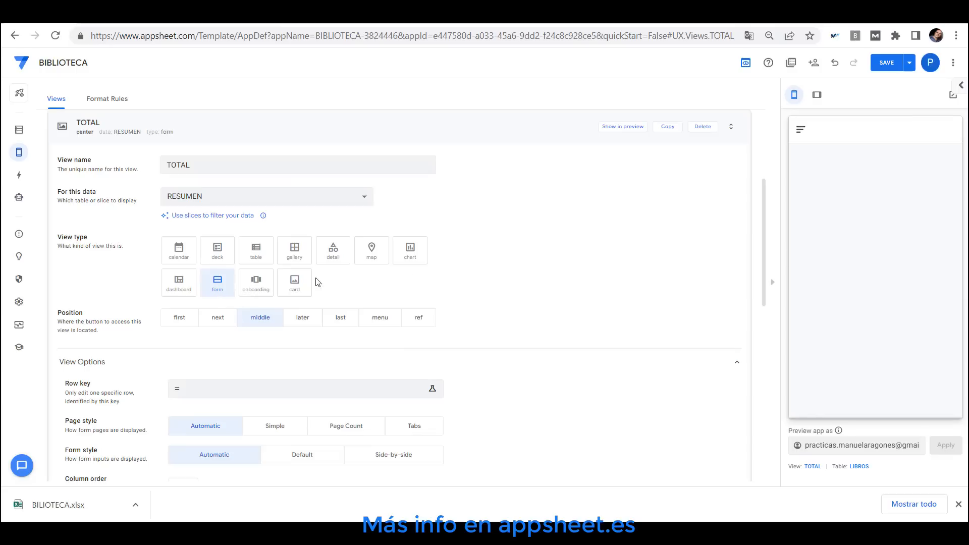
{"action": "left_click", "coordinate": [179, 251]}
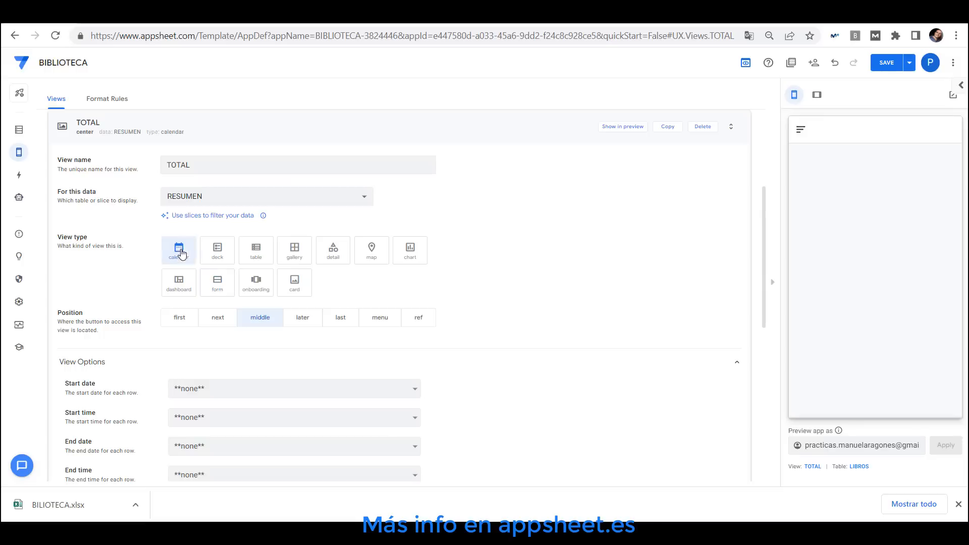
{"action": "left_click", "coordinate": [217, 286]}
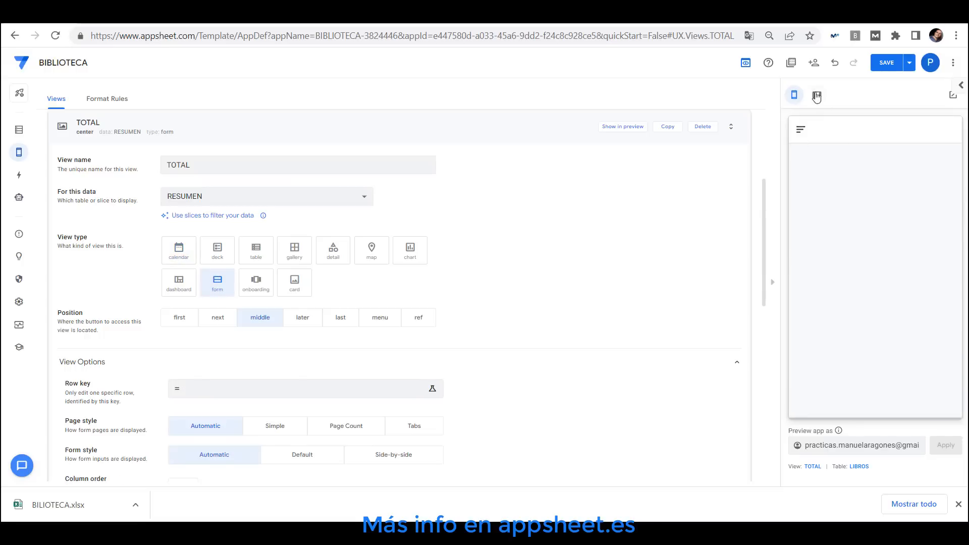
{"action": "left_click", "coordinate": [886, 63]}
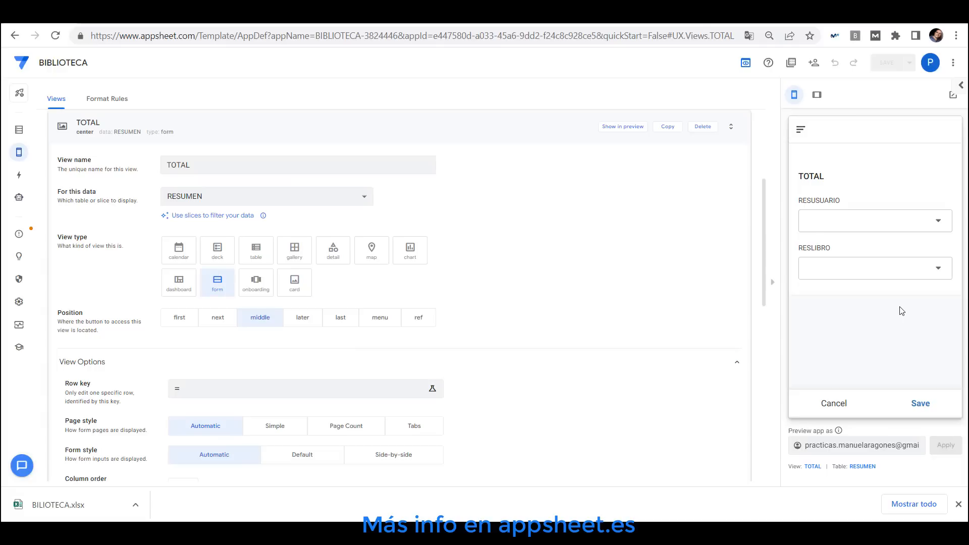
Add a virtual column named TOTAL IMPORTE USUARIO to the RESUMEN table
{"action": "left_click", "coordinate": [25, 131]}
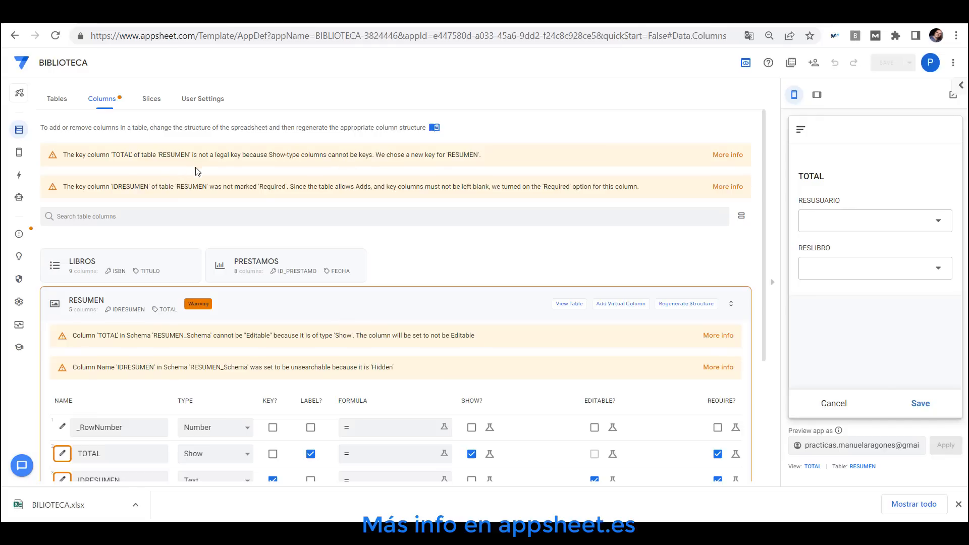
{"action": "scroll", "coordinate": [197, 167], "scroll_direction": "down", "scroll_amount": 4}
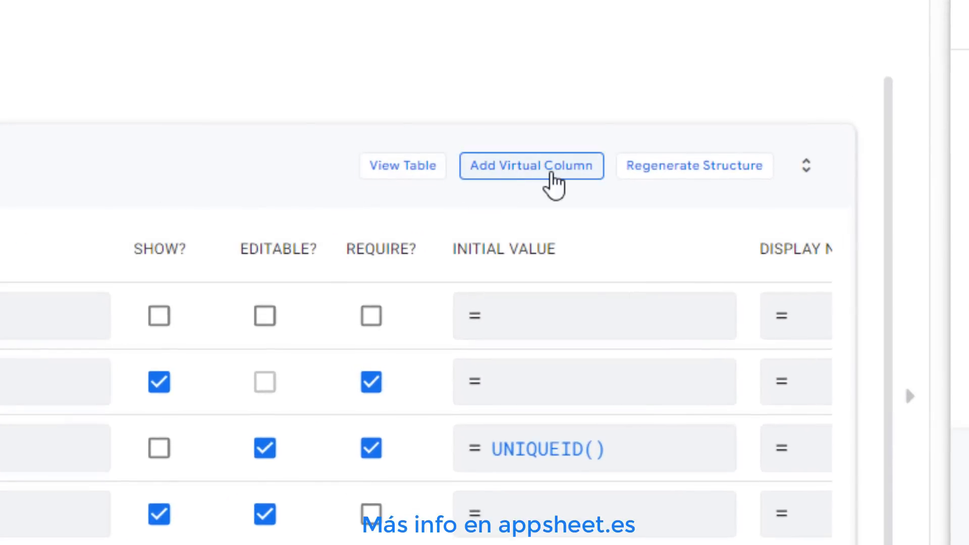
{"action": "left_click", "coordinate": [525, 172]}
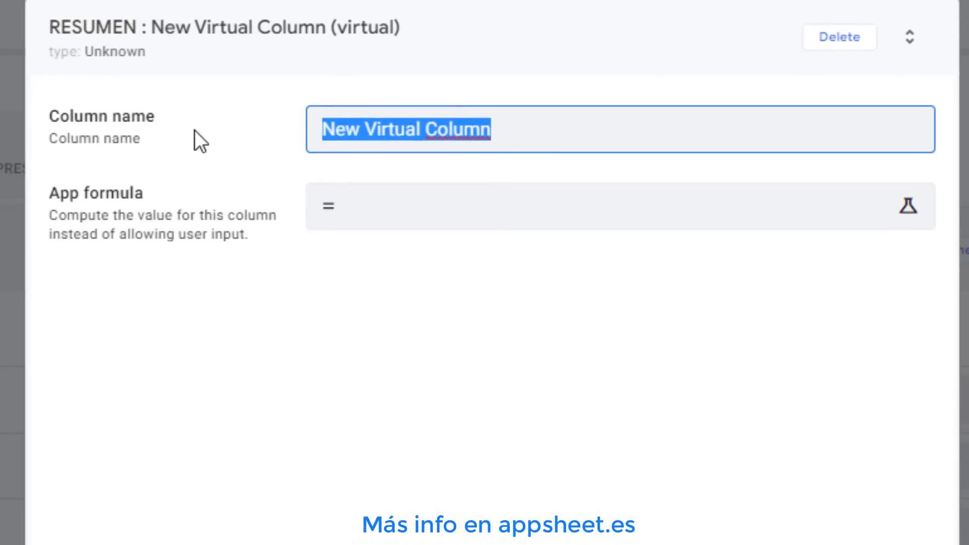
{"action": "type", "text": "TOTAL IMP"}
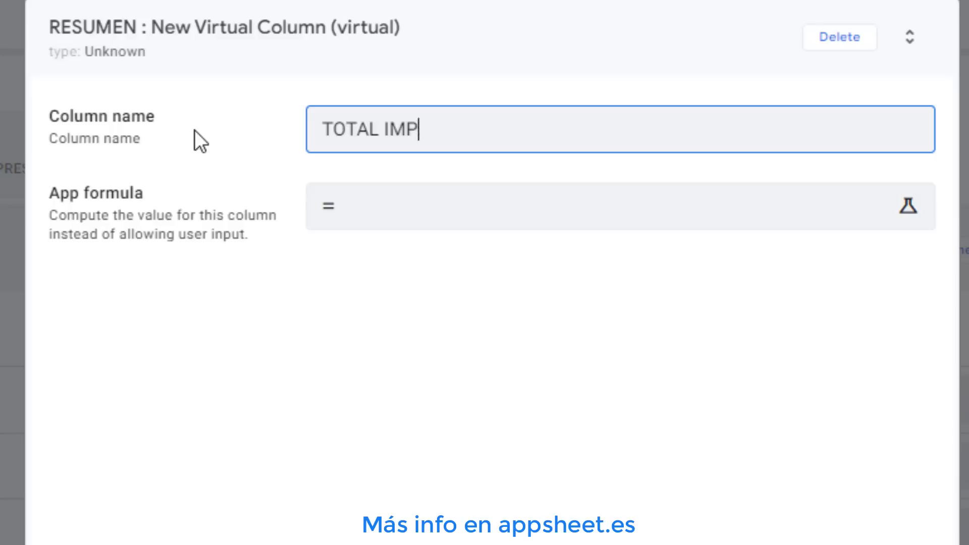
{"action": "type", "text": "ORTE USUARIO"}
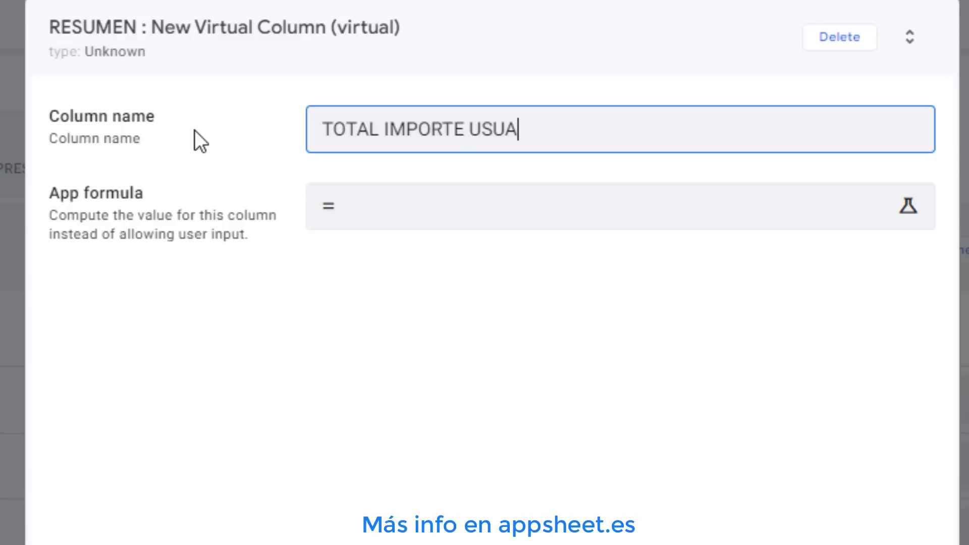
Paste the app formula SUM(SELECT(PRESTAMOS[IMPORTE],[USUARIO].[NOMBRE]=[_THISROW].[RESUSUARIO].[NOMBRE])) into the virtual column
{"action": "left_click", "coordinate": [430, 206]}
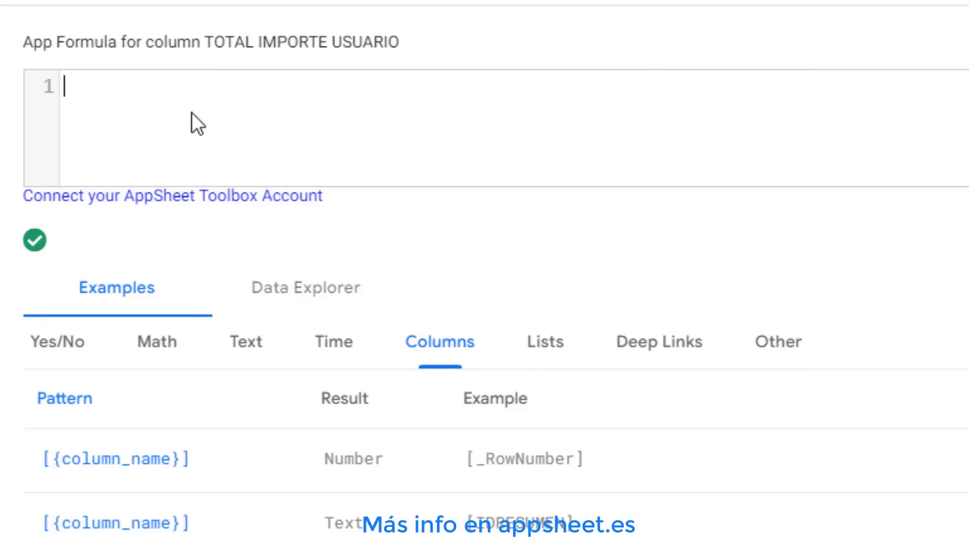
{"action": "right_click", "coordinate": [188, 94]}
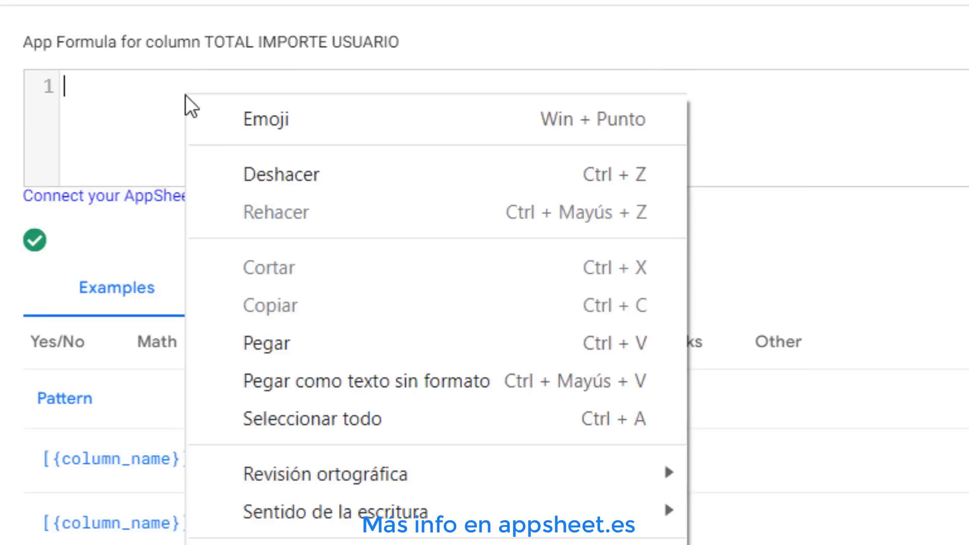
{"action": "left_click", "coordinate": [295, 341]}
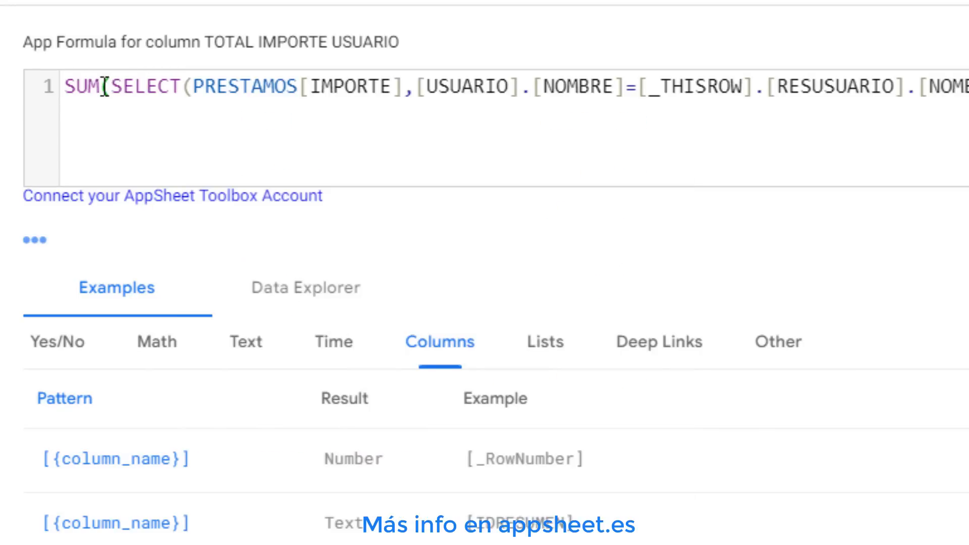
{"action": "left_click_drag", "start_coordinate": [110, 90], "coordinate": [184, 91]}
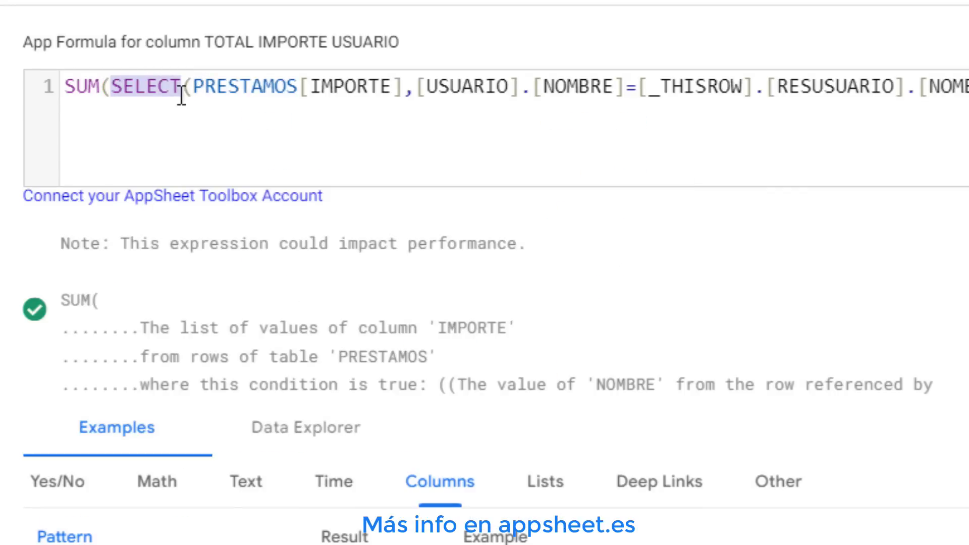
Examine each part of the SUM(SELECT(...)) app formula in the Expression Assistant
{"action": "left_click", "coordinate": [116, 86]}
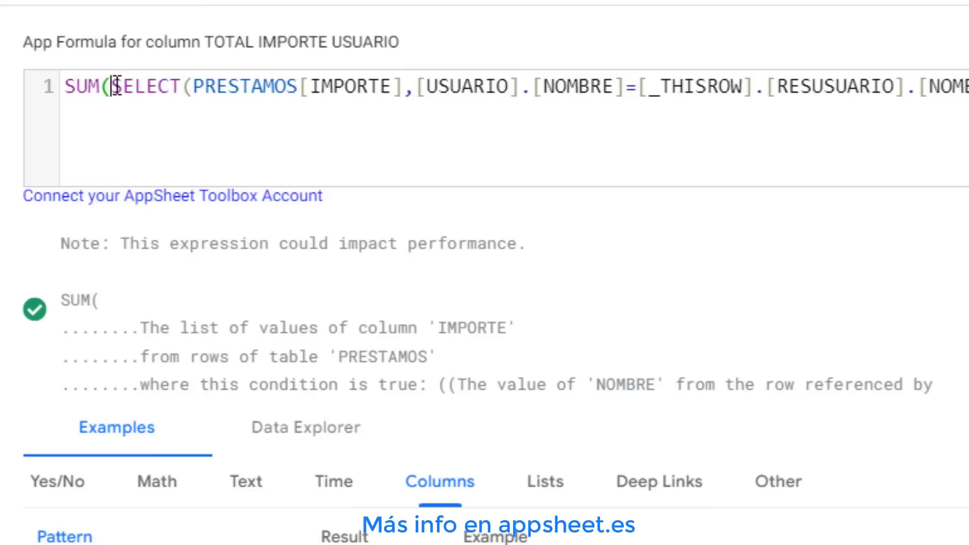
{"action": "left_click_drag", "start_coordinate": [111, 86], "coordinate": [967, 86]}
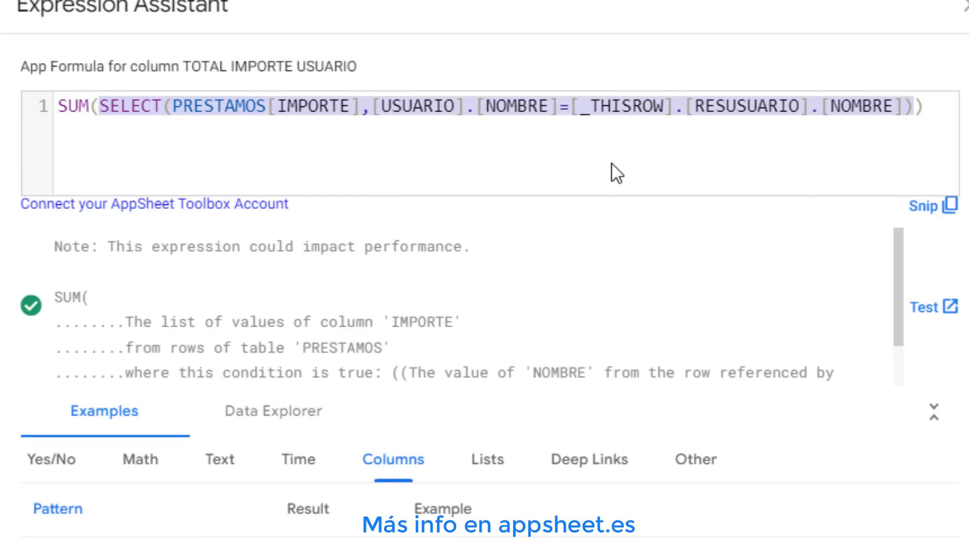
{"action": "left_click", "coordinate": [215, 112]}
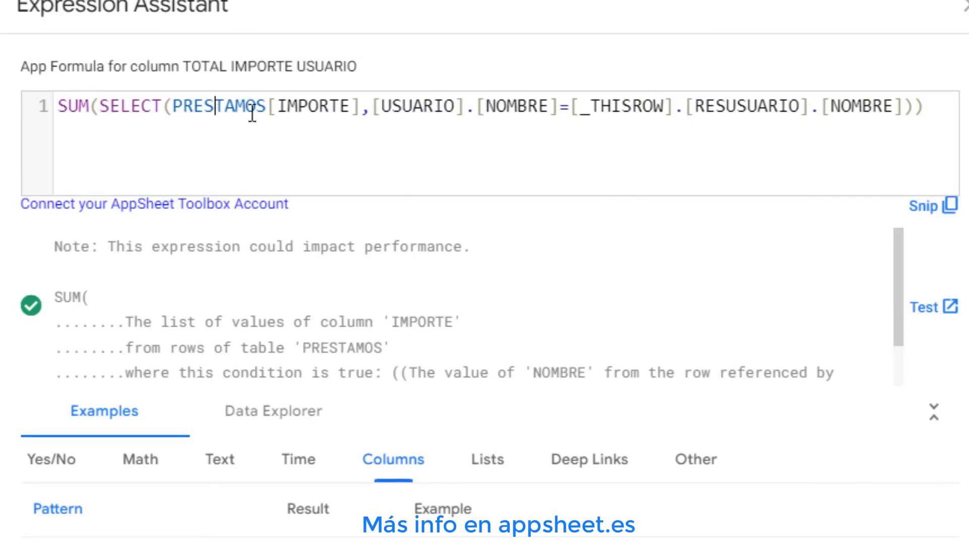
{"action": "left_click_drag", "start_coordinate": [172, 106], "coordinate": [362, 109]}
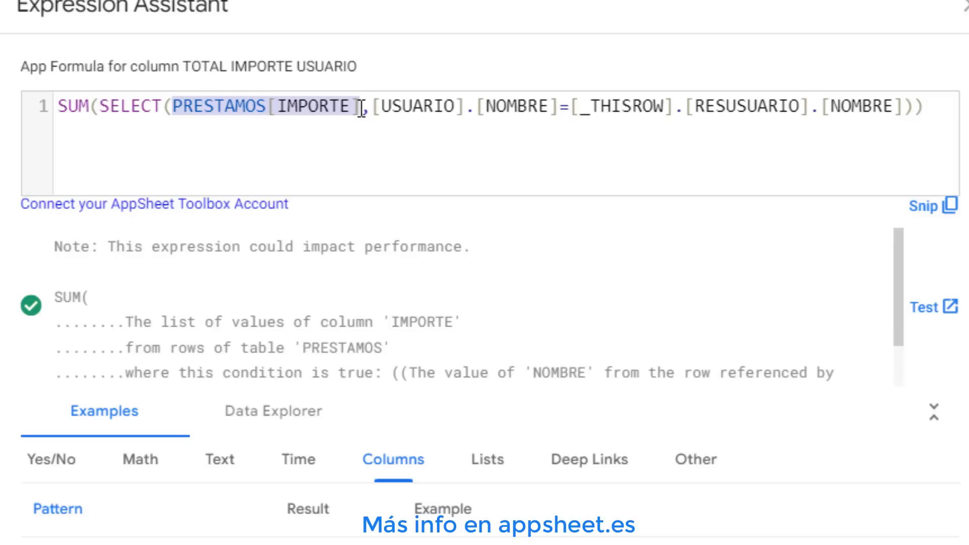
{"action": "left_click_drag", "start_coordinate": [372, 108], "coordinate": [559, 107]}
{"action": "left_click", "coordinate": [562, 107]}
{"action": "left_click_drag", "start_coordinate": [624, 109], "coordinate": [935, 104]}
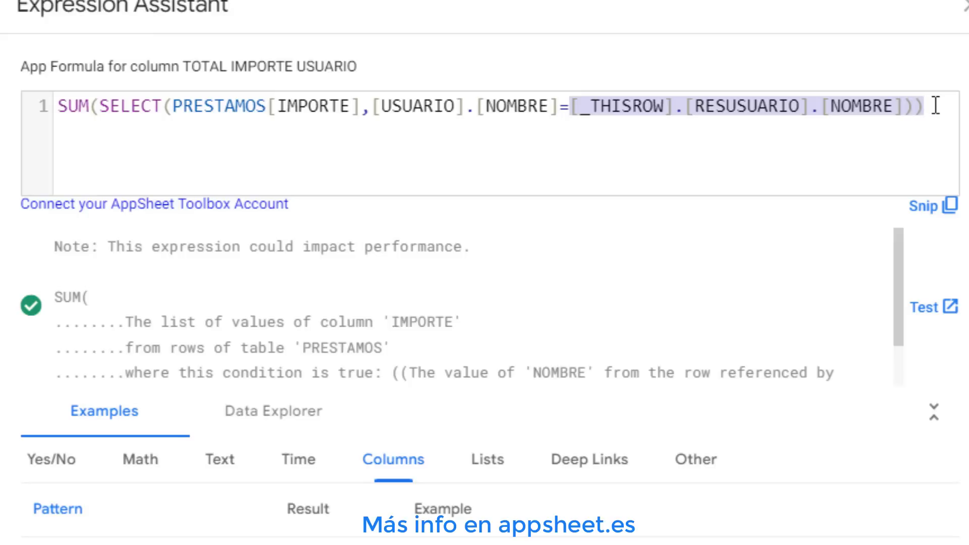
{"action": "left_click", "coordinate": [777, 110]}
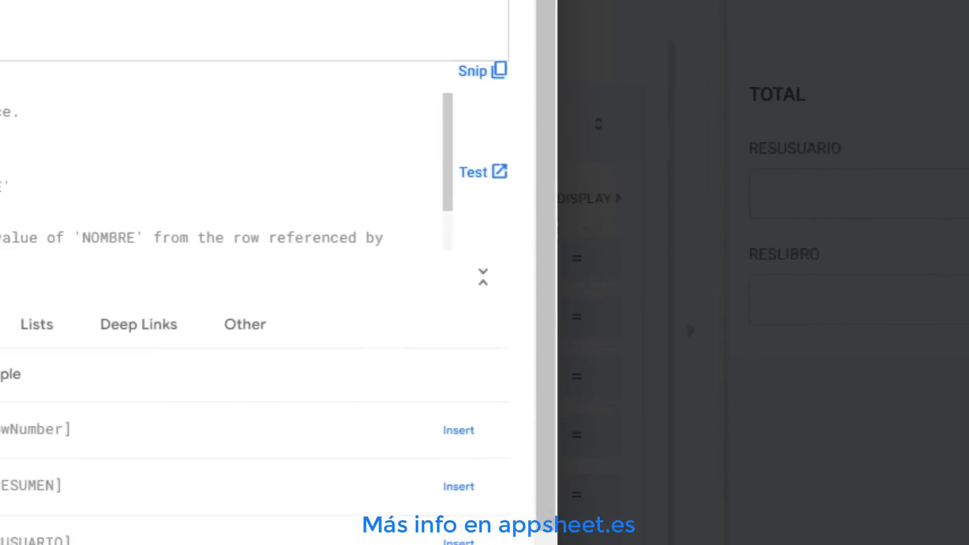
Save the formula and choose a user in the TOTAL form preview to test TOTAL IMPORTE USUARIO
{"action": "left_click", "coordinate": [920, 544]}
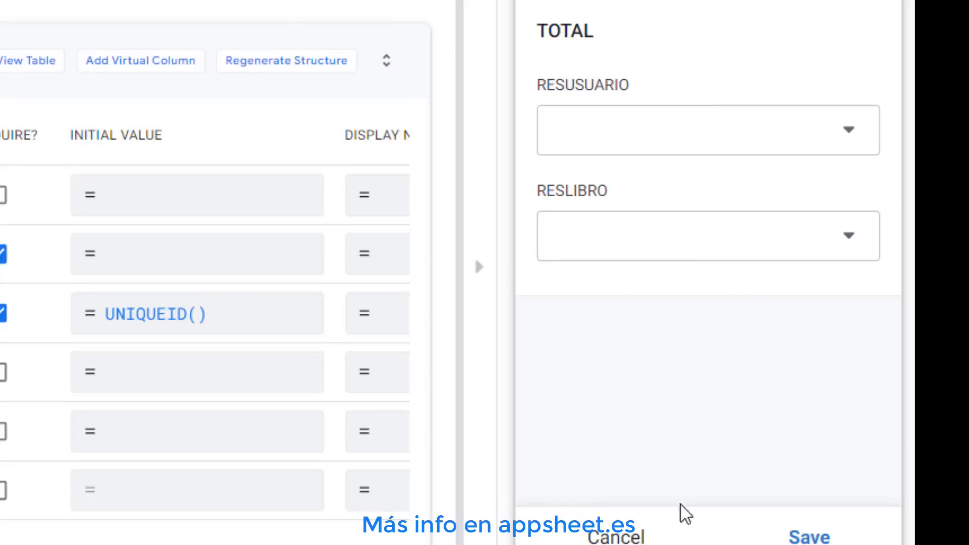
{"action": "left_click", "coordinate": [626, 528]}
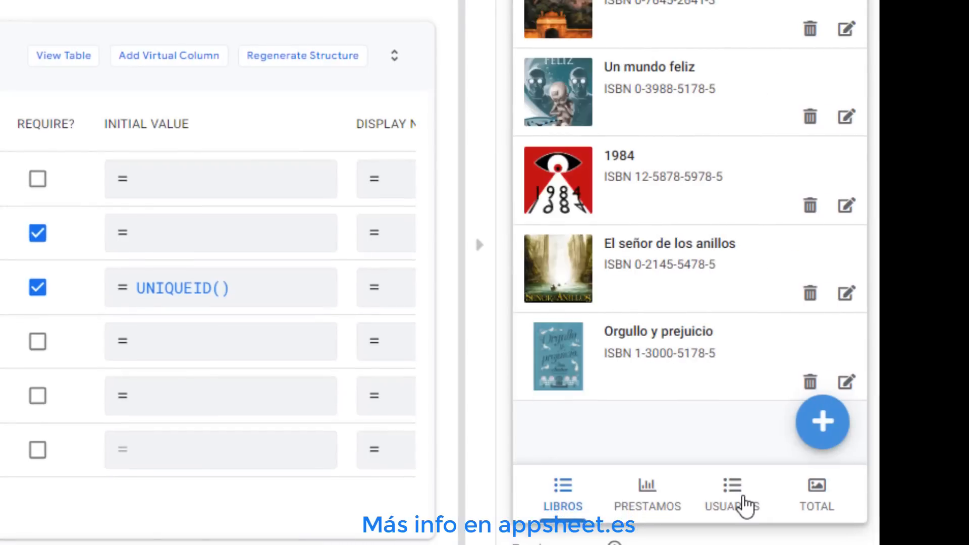
{"action": "left_click", "coordinate": [816, 487]}
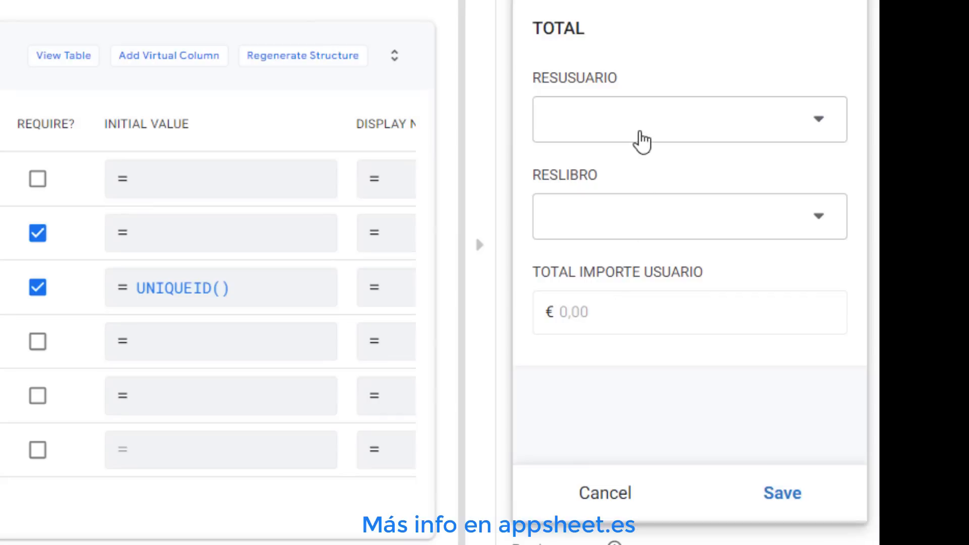
{"action": "left_click", "coordinate": [636, 128]}
{"action": "left_click", "coordinate": [618, 40]}
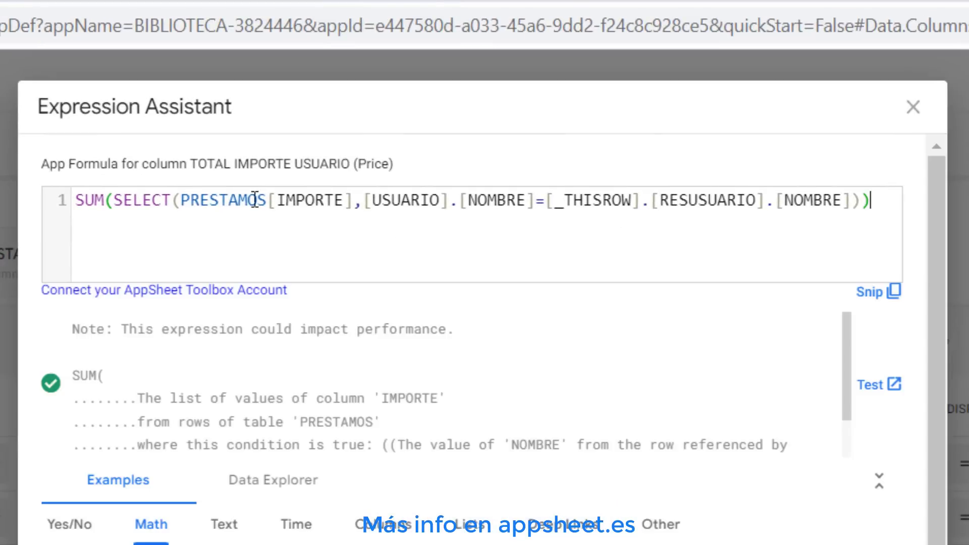
Review the formula's condition comparing user names in the Expression Assistant, then close it
{"action": "left_click_drag", "start_coordinate": [181, 200], "coordinate": [823, 200]}
{"action": "left_click", "coordinate": [564, 200]}
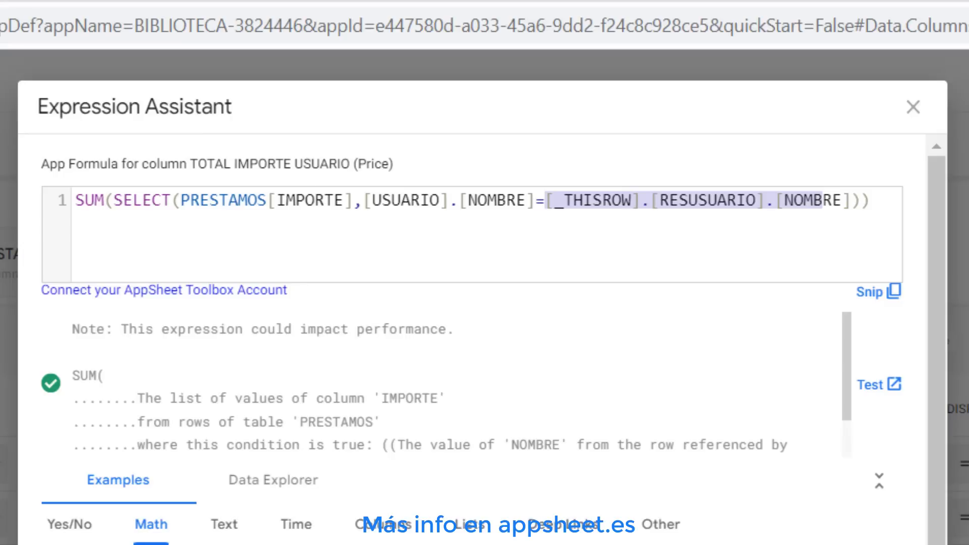
{"action": "left_click", "coordinate": [693, 197]}
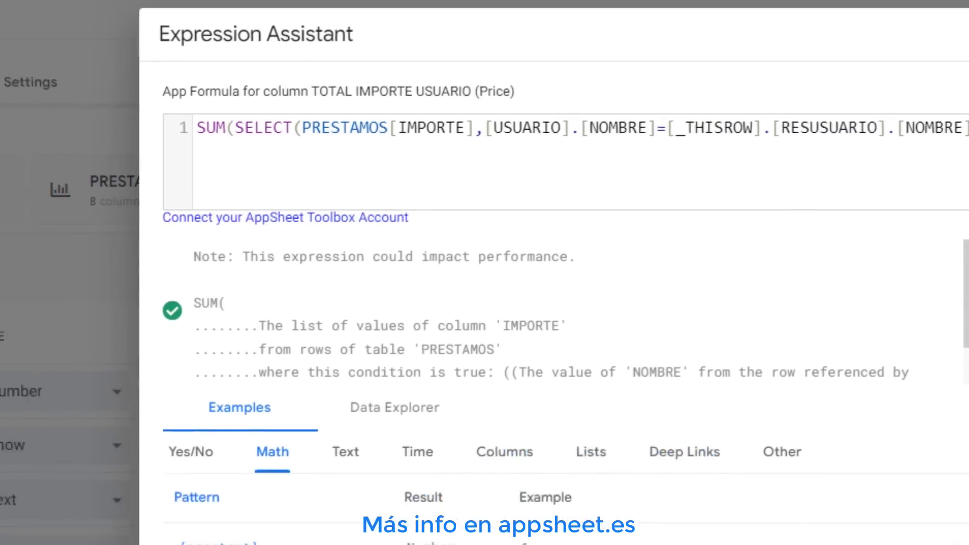
{"action": "left_click", "coordinate": [908, 107]}
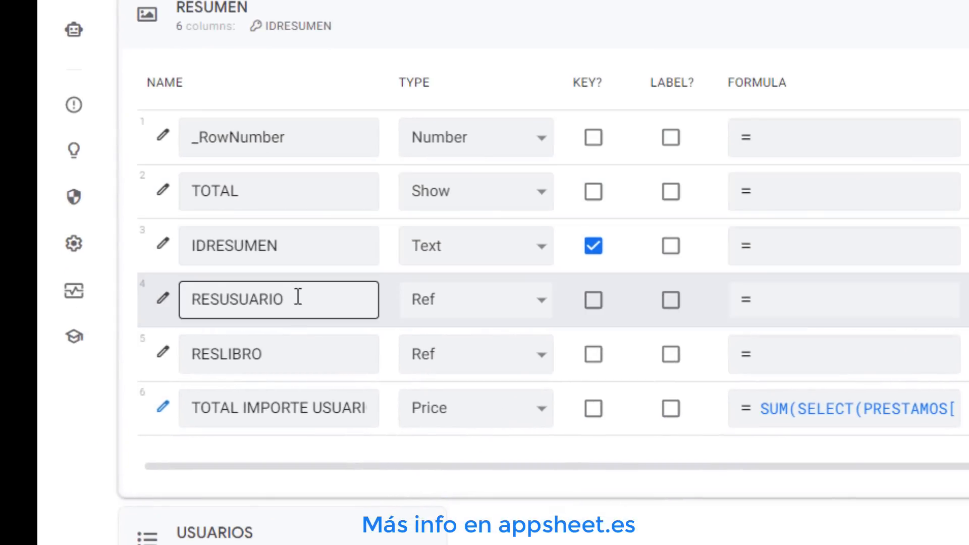
{"action": "left_click", "coordinate": [329, 301]}
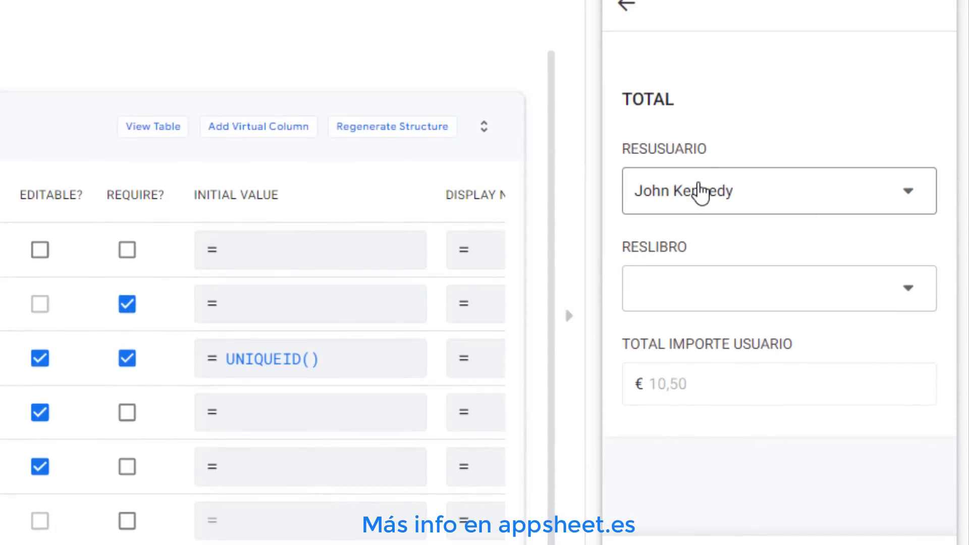
Add a virtual column named NUMERO PRESTAMOS USUARIO to the RESUMEN table
{"action": "left_click", "coordinate": [267, 133]}
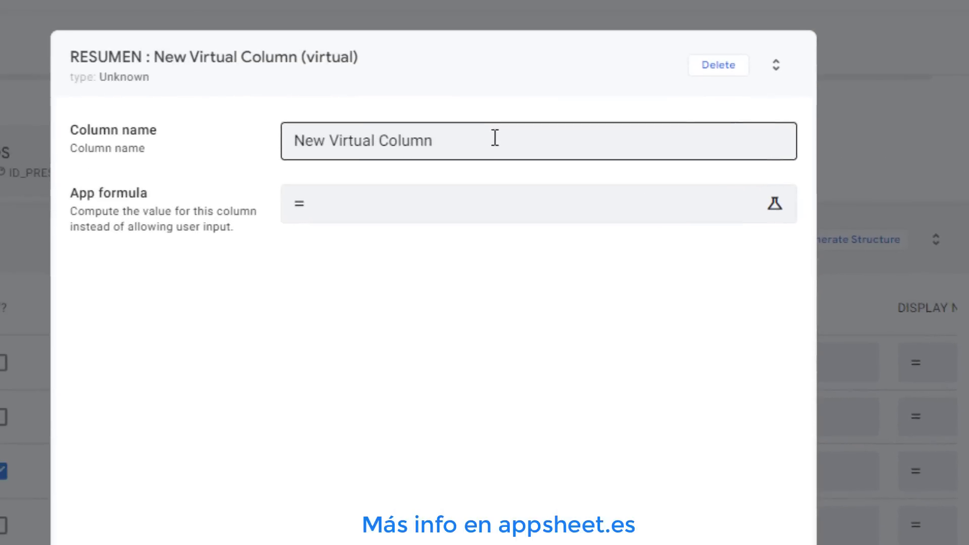
{"action": "left_click_drag", "start_coordinate": [496, 137], "coordinate": [234, 145]}
{"action": "key", "text": "BackSpace"}
{"action": "type", "text": "NUMERO PRESTAMOS USUARIO"}
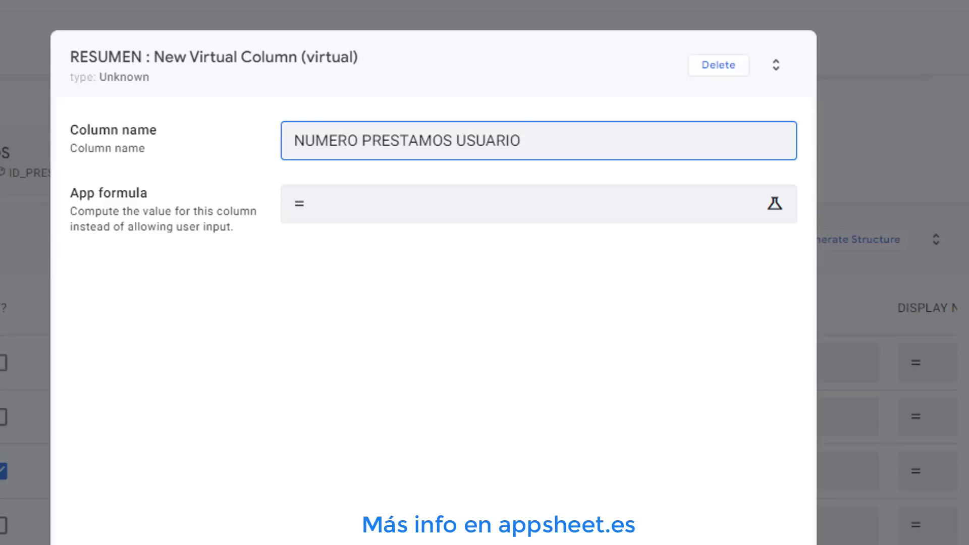
Paste the formula COUNT(SELECT(PRESTAMOS[ID_PRESTAMO],[USUARIO].[NOMBRE]=[_THISROW].[RESUSUARIO].[NOMBRE])) into the virtual column and save it
{"action": "left_click", "coordinate": [407, 212]}
{"action": "left_click", "coordinate": [79, 101]}
{"action": "right_click", "coordinate": [80, 101]}
{"action": "left_click", "coordinate": [135, 303]}
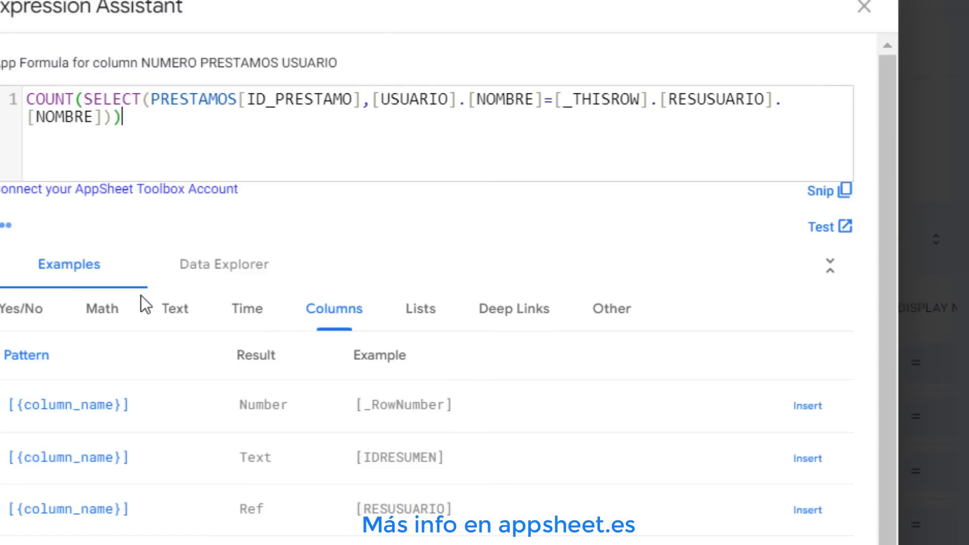
{"action": "left_click_drag", "start_coordinate": [28, 99], "coordinate": [358, 101]}
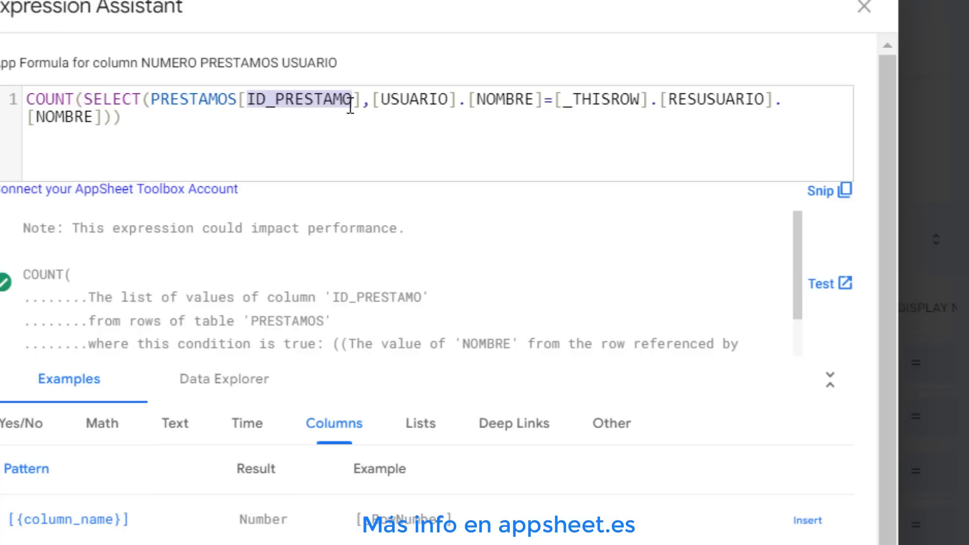
{"action": "left_click", "coordinate": [355, 99]}
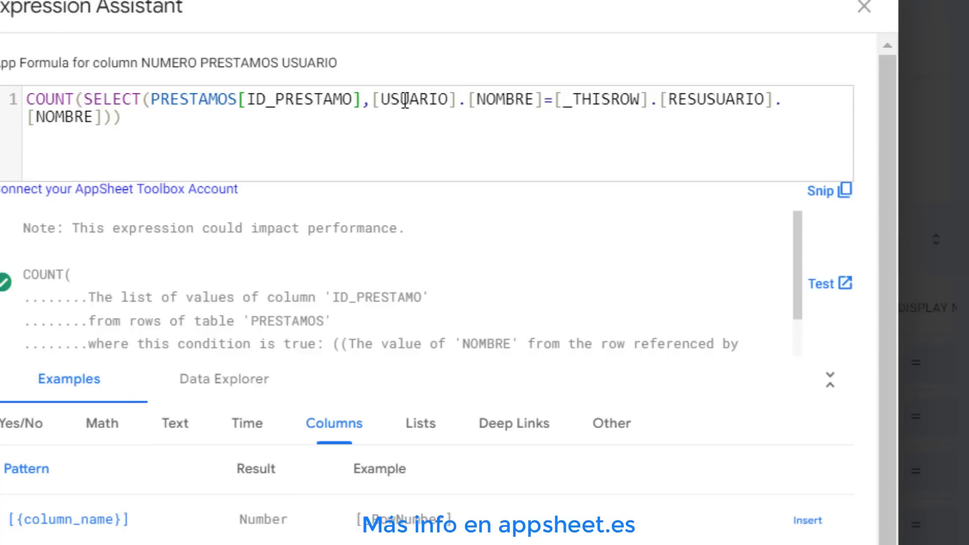
{"action": "left_click_drag", "start_coordinate": [376, 101], "coordinate": [783, 107]}
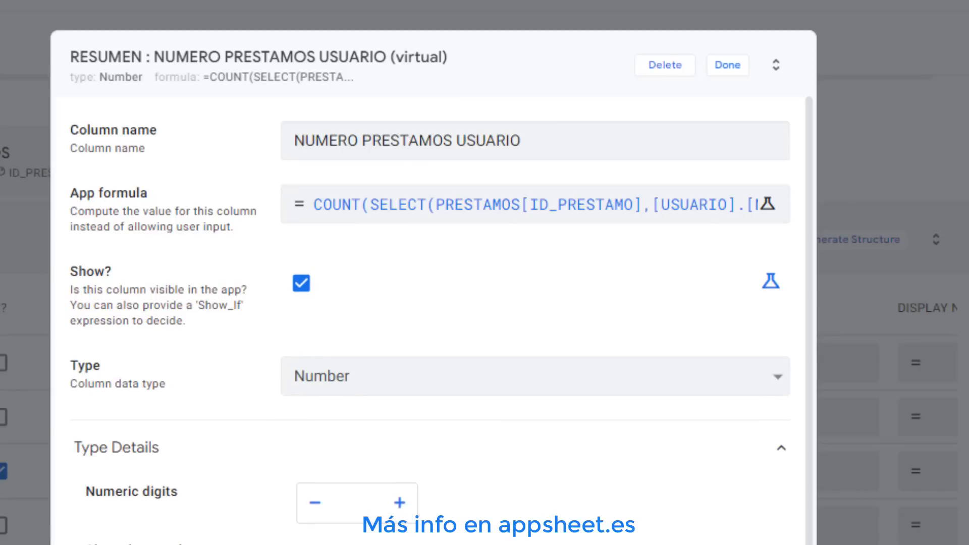
{"action": "left_click", "coordinate": [728, 65]}
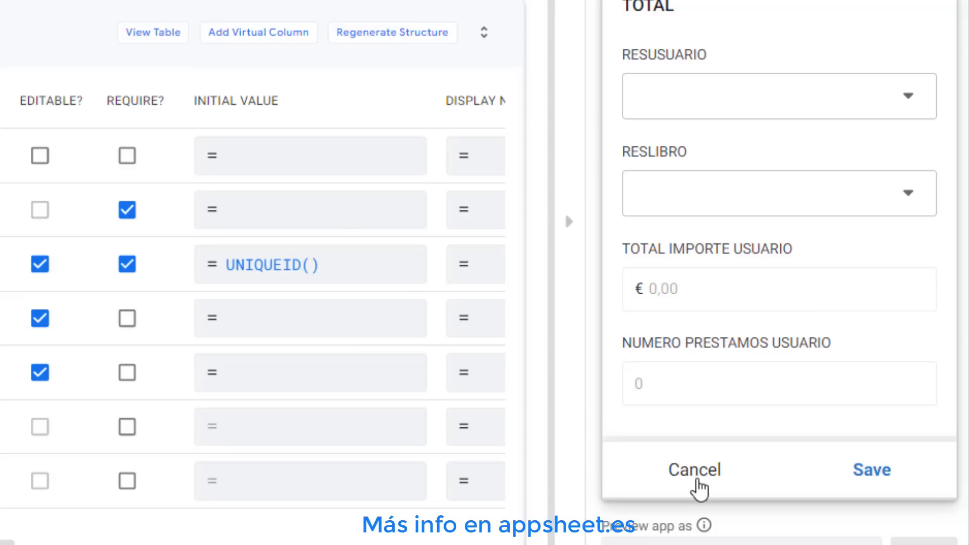
Test the TOTAL form preview by choosing Brad Pitt and George Clonney alternately as RESUSUARIO
{"action": "left_click", "coordinate": [727, 108]}
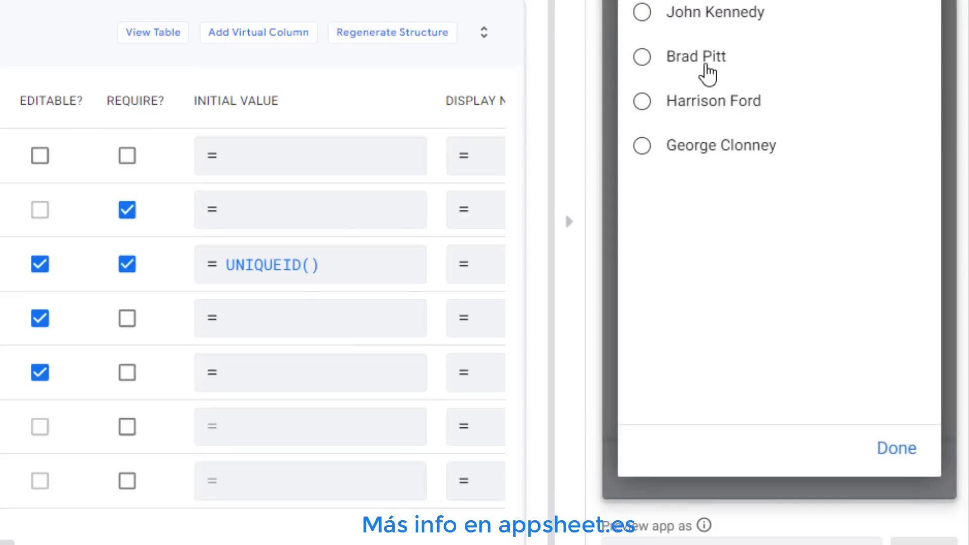
{"action": "left_click", "coordinate": [704, 66]}
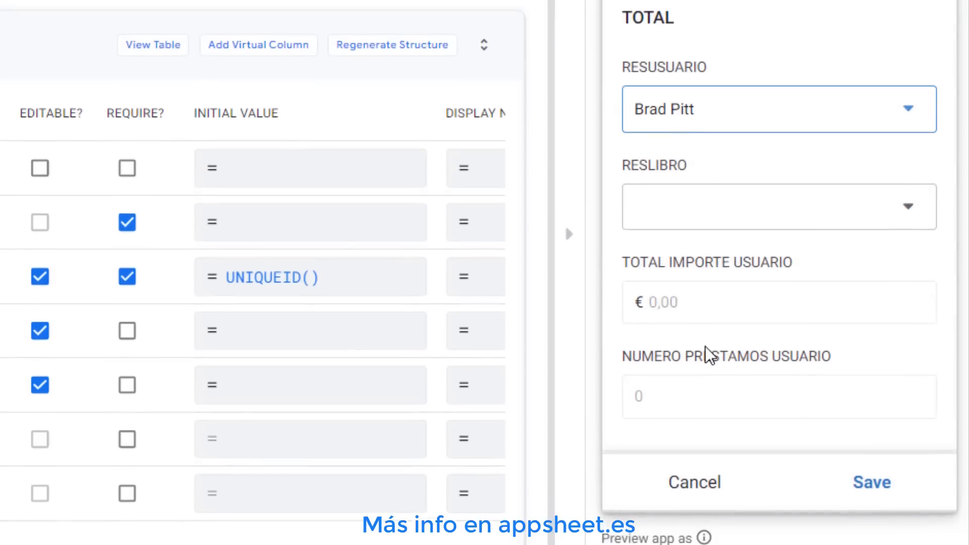
{"action": "left_click", "coordinate": [682, 107]}
{"action": "left_click", "coordinate": [674, 245]}
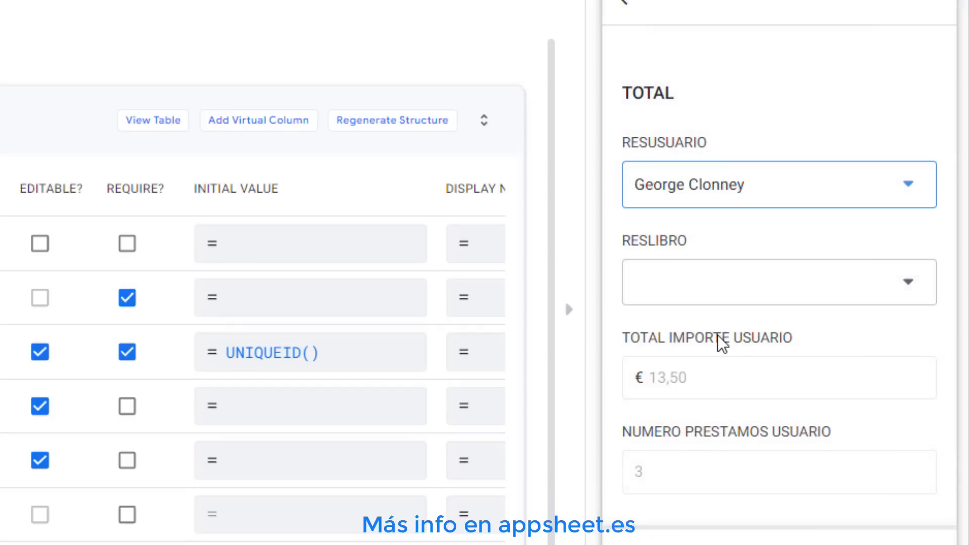
{"action": "left_click", "coordinate": [702, 192]}
{"action": "left_click", "coordinate": [690, 151]}
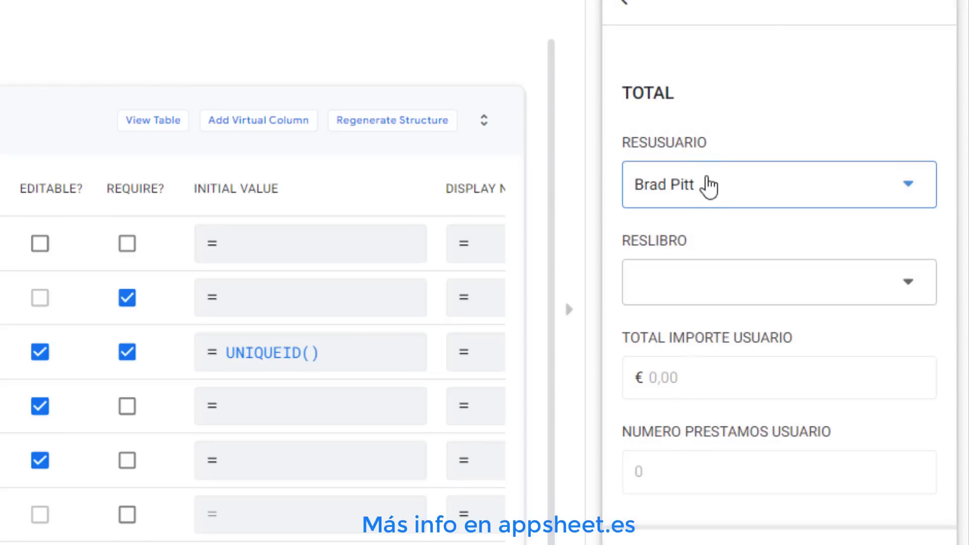
{"action": "left_click", "coordinate": [710, 186]}
{"action": "left_click", "coordinate": [720, 130]}
{"action": "left_click", "coordinate": [715, 187]}
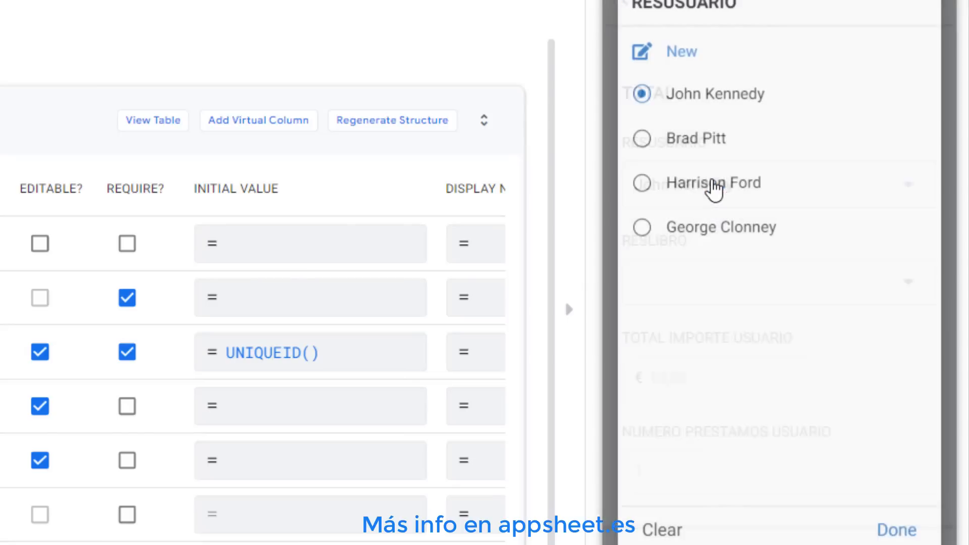
{"action": "left_click", "coordinate": [709, 237]}
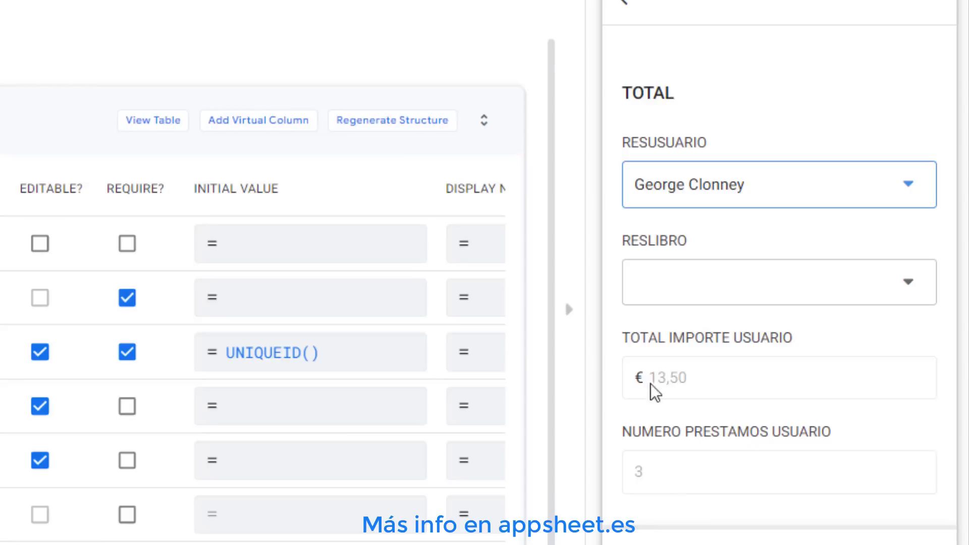
{"action": "left_click", "coordinate": [37, 517]}
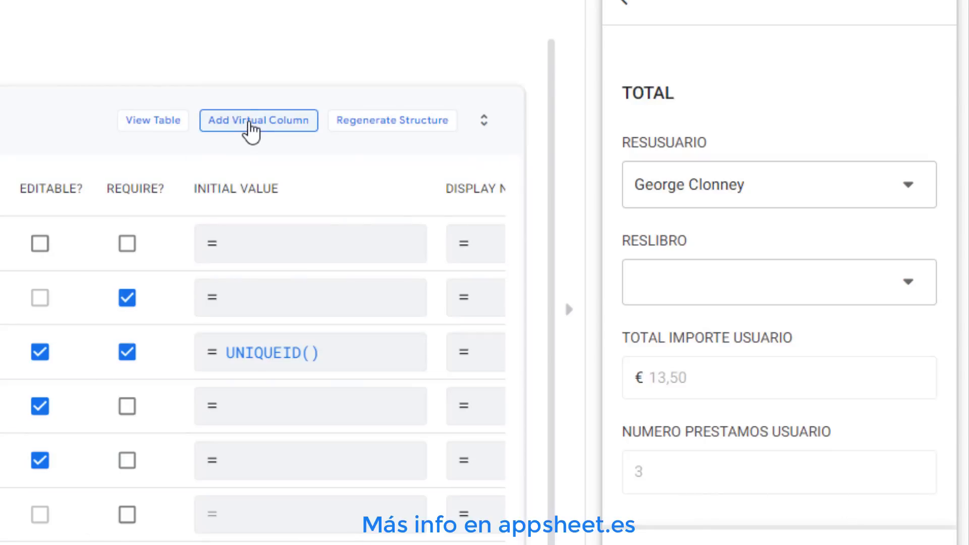
Add a virtual column named TOTAL IMPORTE LIBRO to the RESUMEN table
{"action": "left_click", "coordinate": [250, 128]}
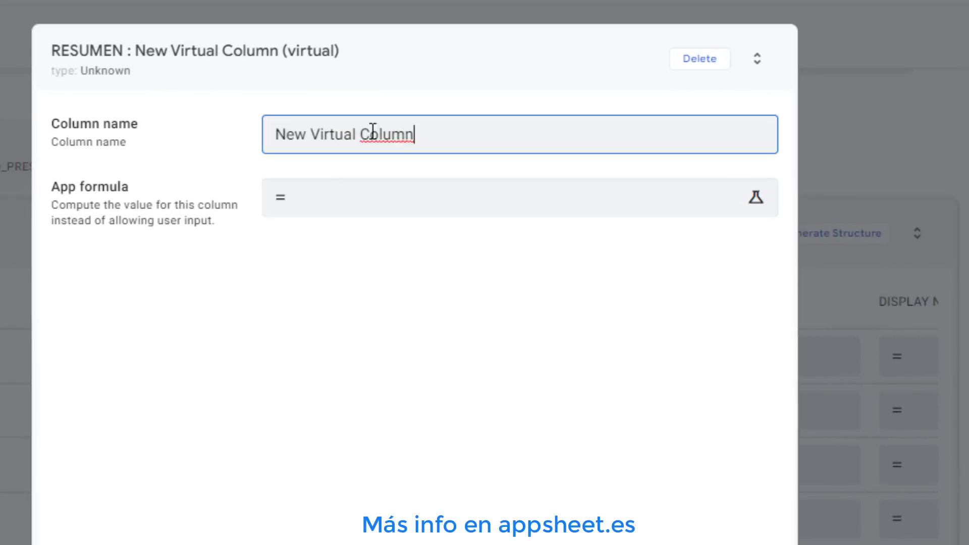
{"action": "triple_click", "coordinate": [463, 135]}
{"action": "type", "text": "TO"}
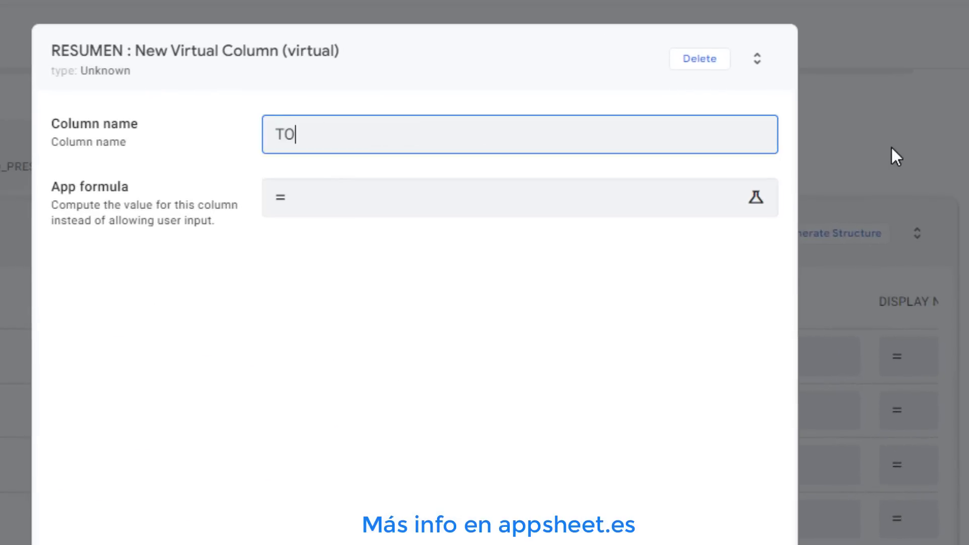
{"action": "type", "text": "TALMIMPORTE LIBRO"}
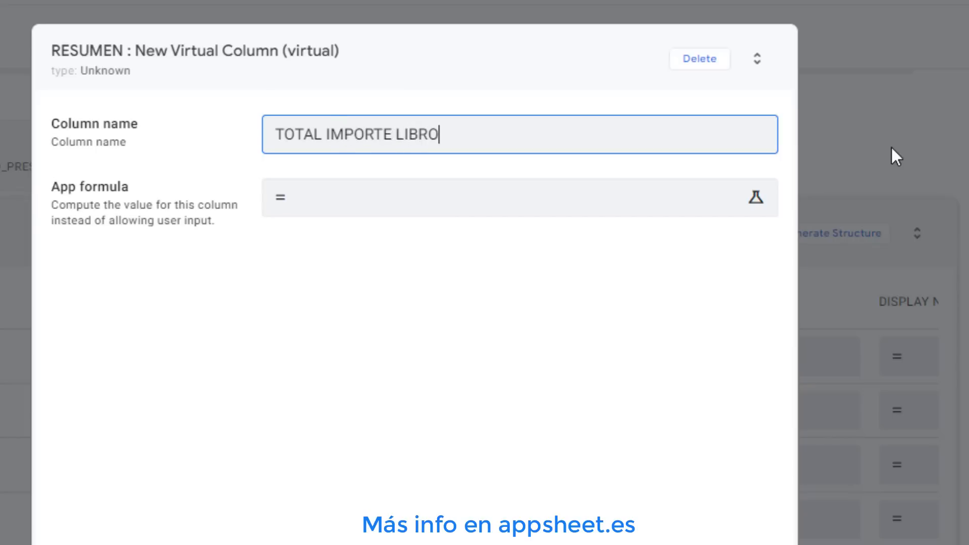
Paste the app formula SUM(SELECT(PRESTAMOS[IMPORTE],[LIBRO].[TITULO]=[_THISROW].[RESLIBRO].[TITULO])) into the new virtual column
{"action": "left_click", "coordinate": [492, 211]}
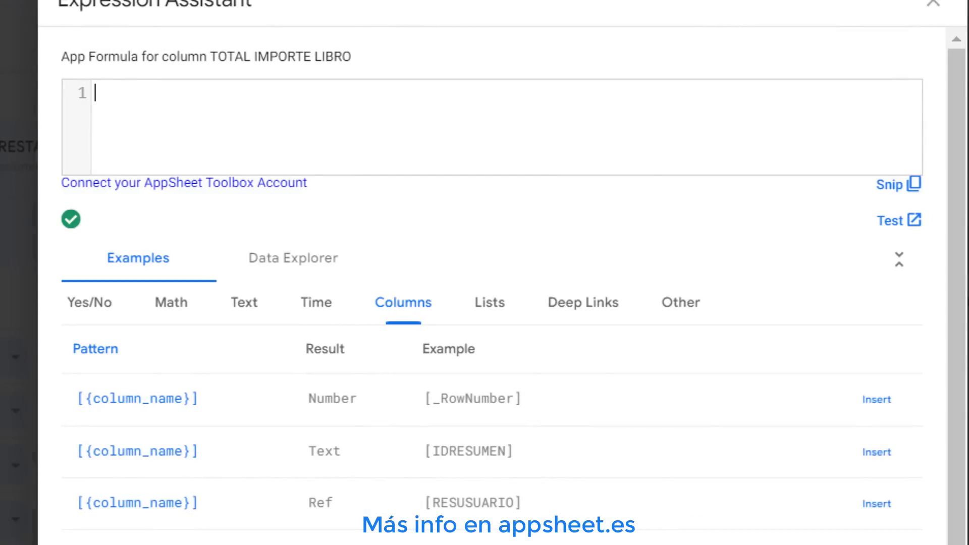
{"action": "right_click", "coordinate": [166, 95]}
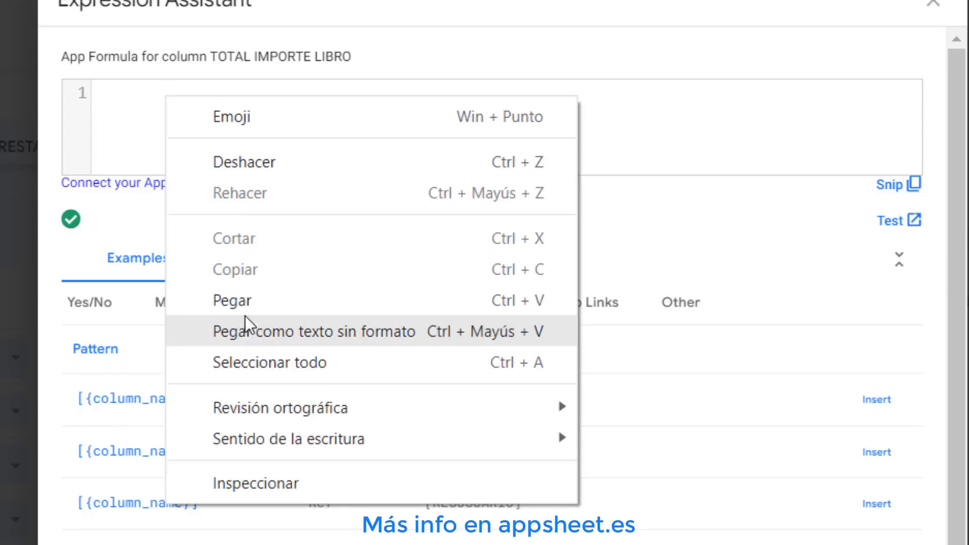
{"action": "left_click", "coordinate": [240, 303]}
{"action": "left_click", "coordinate": [93, 93]}
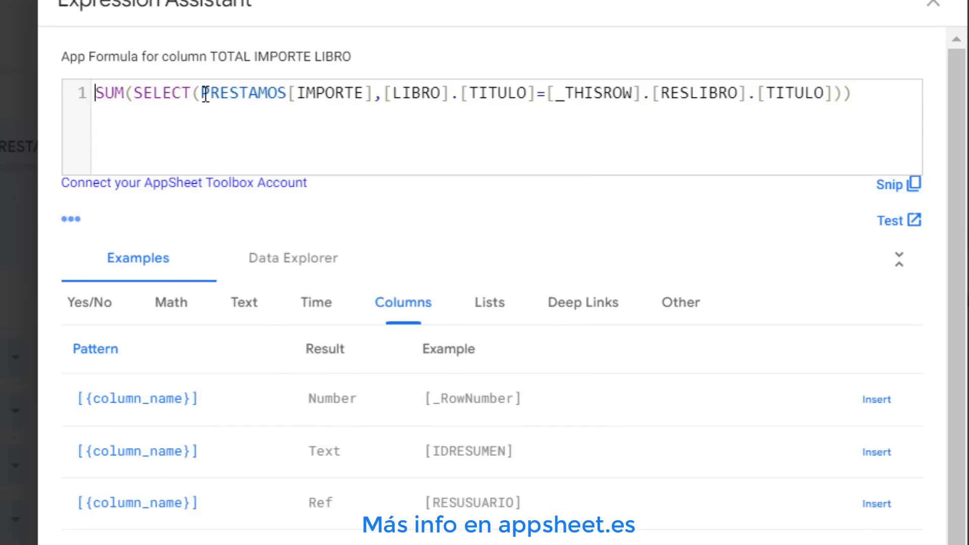
{"action": "left_click_drag", "start_coordinate": [201, 94], "coordinate": [888, 99]}
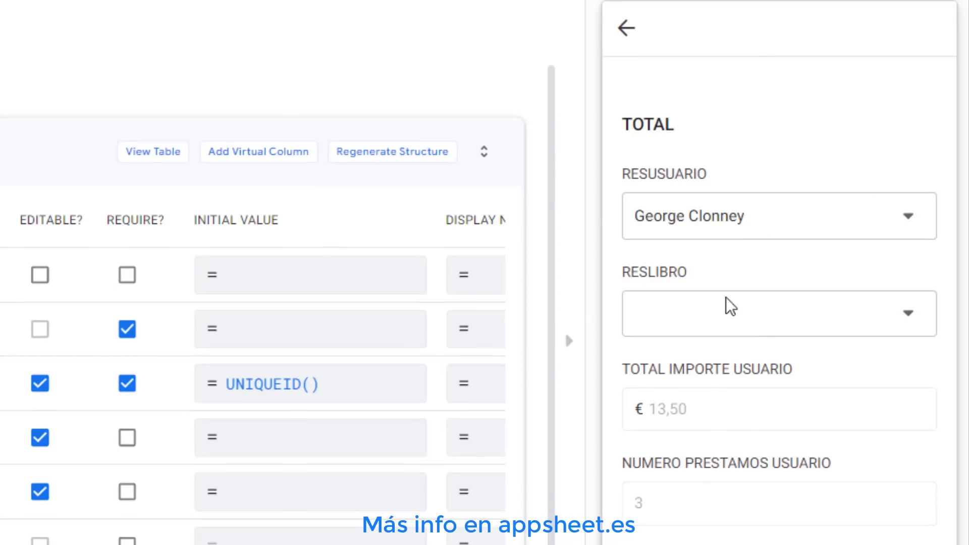
Choose Un mundo feliz as RESLIBRO in the TOTAL form preview to check the book total
{"action": "left_click", "coordinate": [750, 327]}
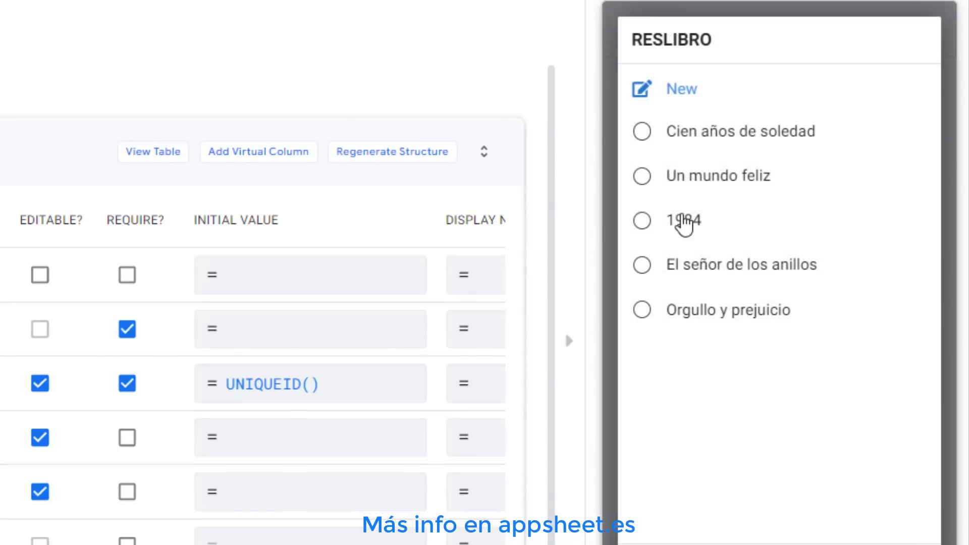
{"action": "left_click", "coordinate": [685, 182]}
{"action": "scroll", "coordinate": [712, 404], "scroll_direction": "down", "scroll_amount": 2}
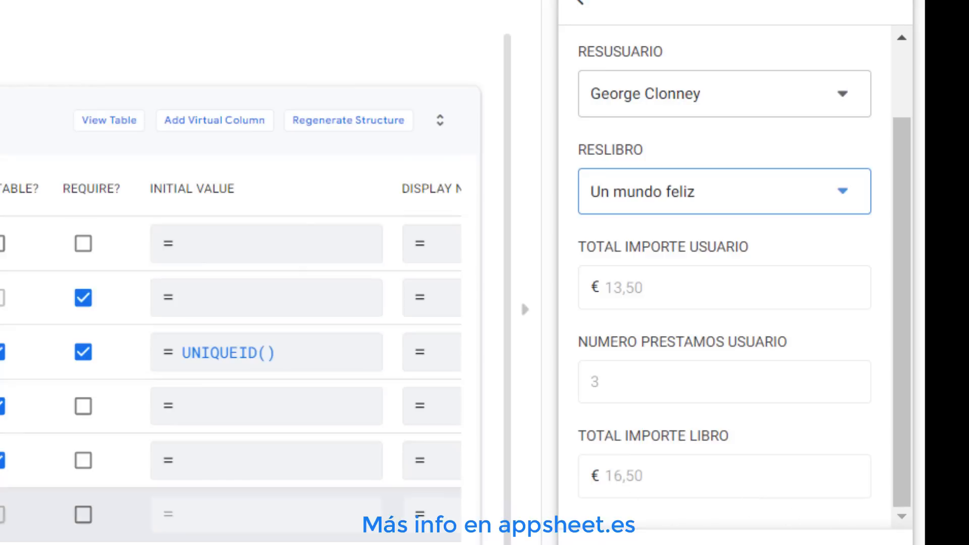
Add a virtual column named NUMERO PRESTAMOS LIBRO to the RESUMEN table
{"action": "left_click", "coordinate": [211, 126]}
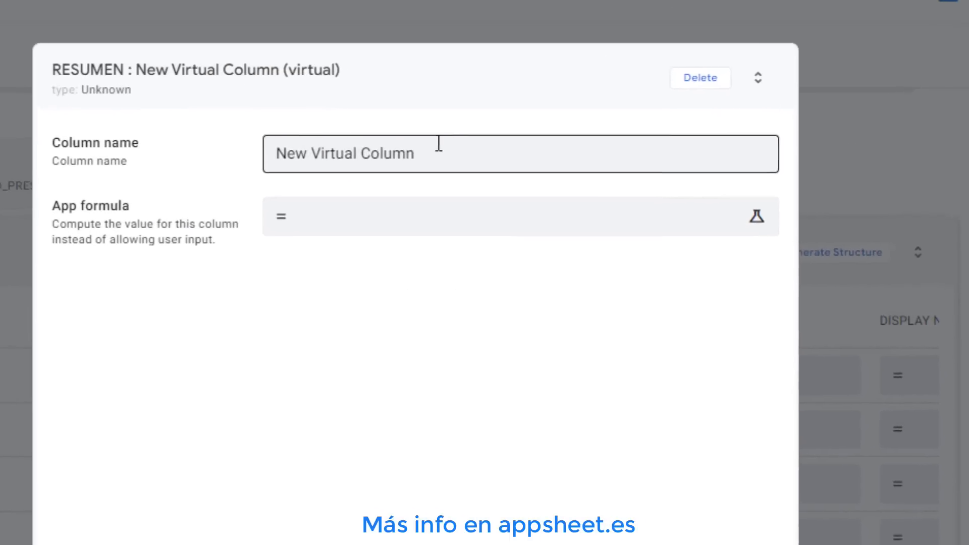
{"action": "left_click_drag", "start_coordinate": [468, 154], "coordinate": [90, 157]}
{"action": "type", "text": "P"}
{"action": "type", "text": "UMERO PRESTAM"}
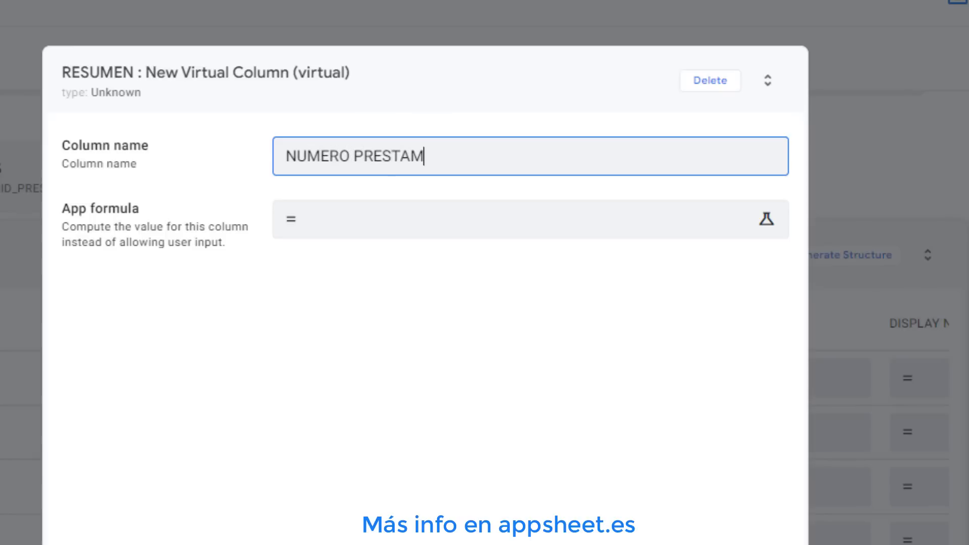
{"action": "type", "text": "OS LIBRO"}
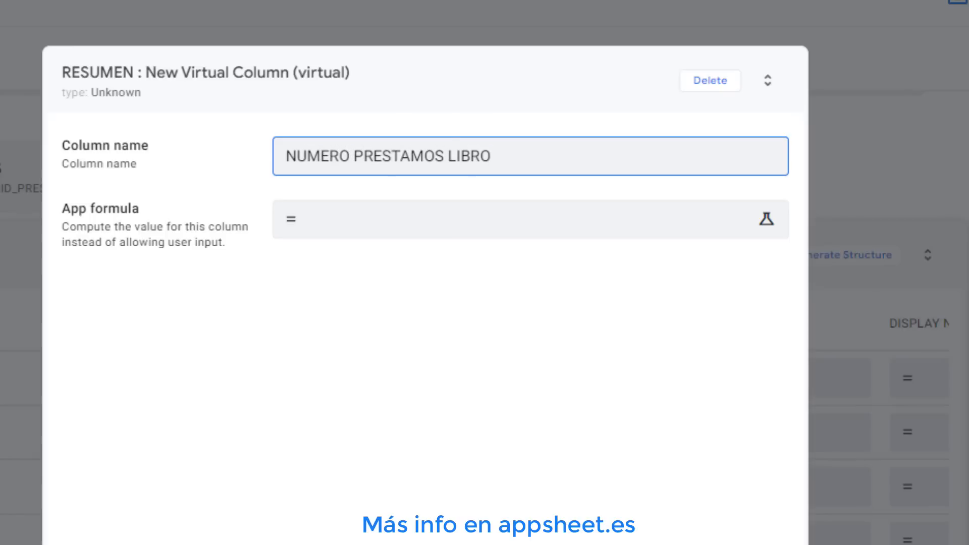
Paste the app formula COUNT(SELECT(PRESTAMOS[ID_PRESTAMO],[LIBRO].[TITULO]=[_THISROW].[RESLIBRO].[TITULO])) into the new virtual column and save it
{"action": "left_click", "coordinate": [490, 228]}
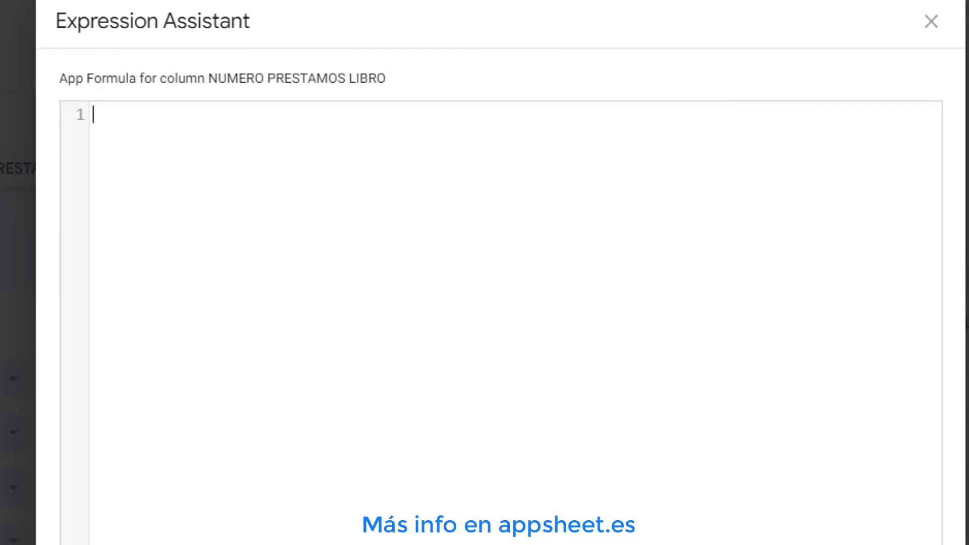
{"action": "right_click", "coordinate": [157, 125]}
{"action": "left_click", "coordinate": [223, 333]}
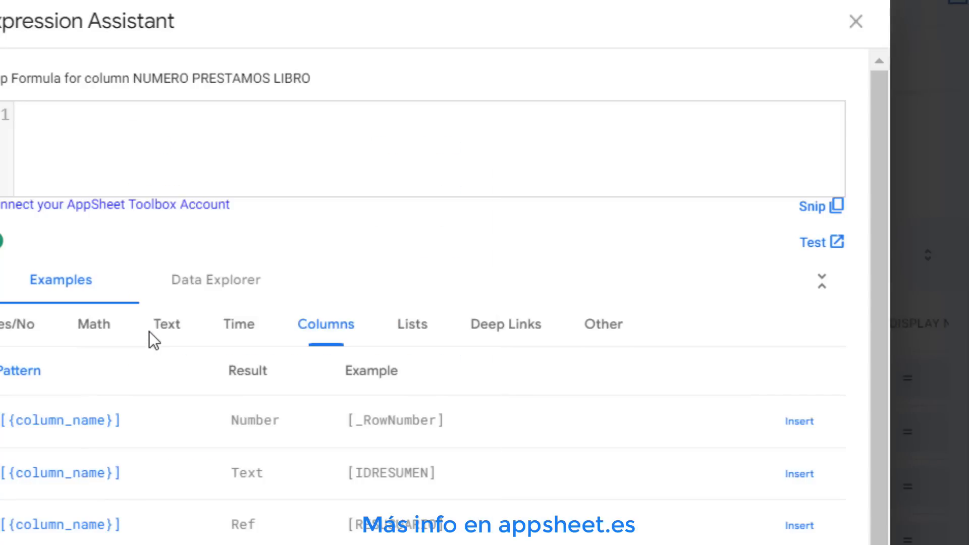
{"action": "left_click_drag", "start_coordinate": [77, 115], "coordinate": [857, 122]}
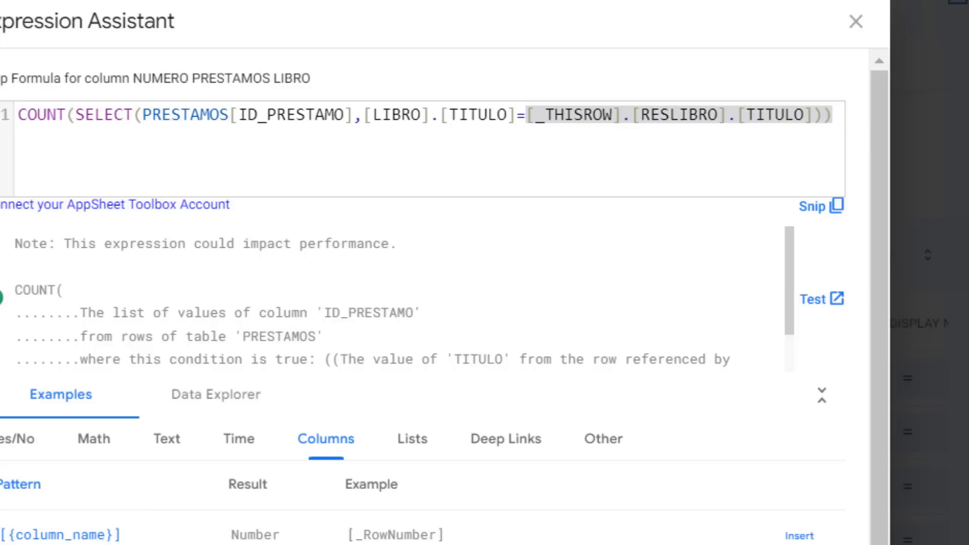
{"action": "left_click", "coordinate": [684, 460]}
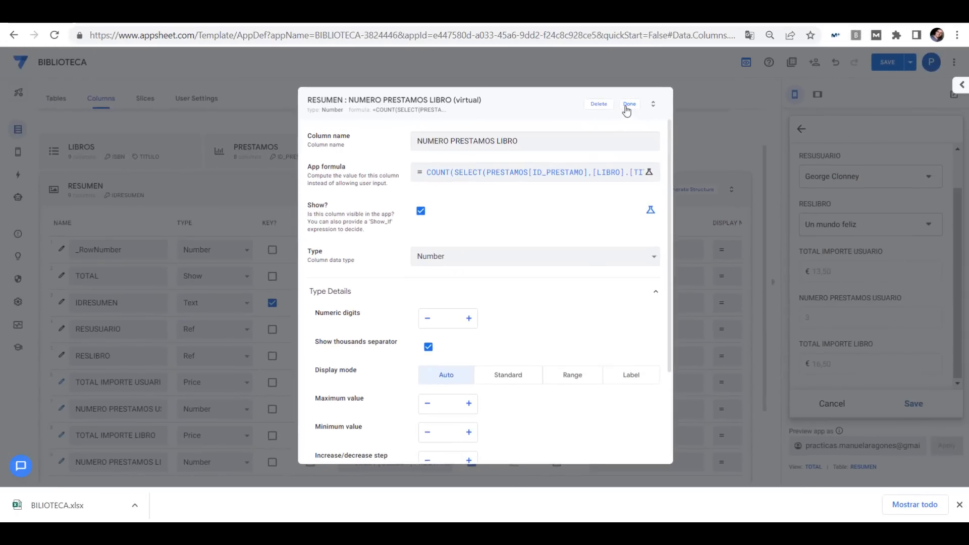
{"action": "left_click", "coordinate": [629, 105]}
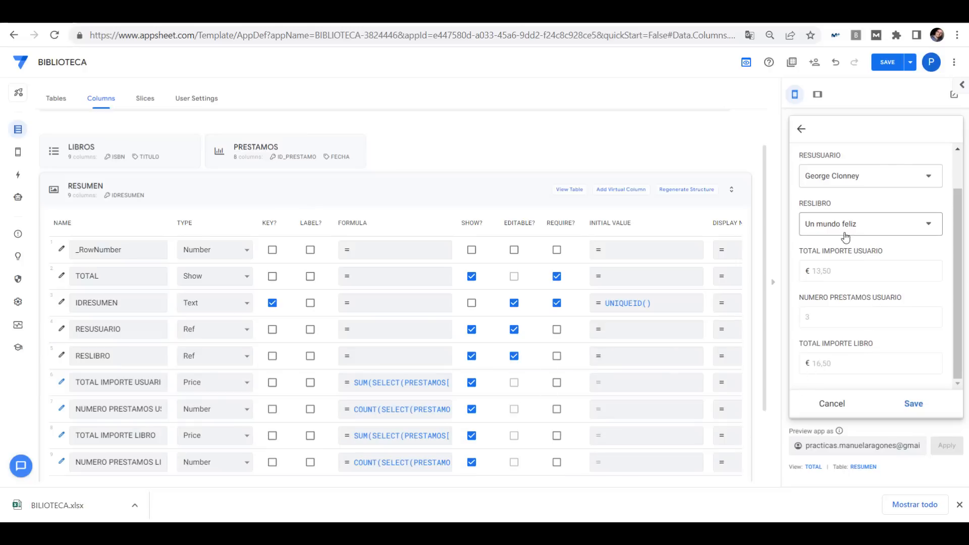
Discard the unsaved preview form and reopen the TOTAL view in the preview
{"action": "scroll", "coordinate": [893, 326], "scroll_direction": "up", "scroll_amount": 1}
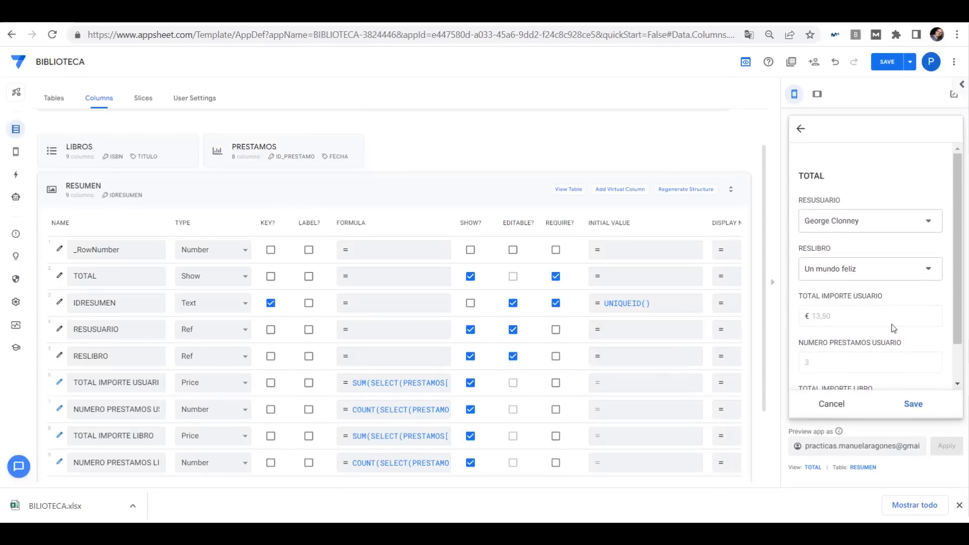
{"action": "scroll", "coordinate": [892, 324], "scroll_direction": "down", "scroll_amount": 1}
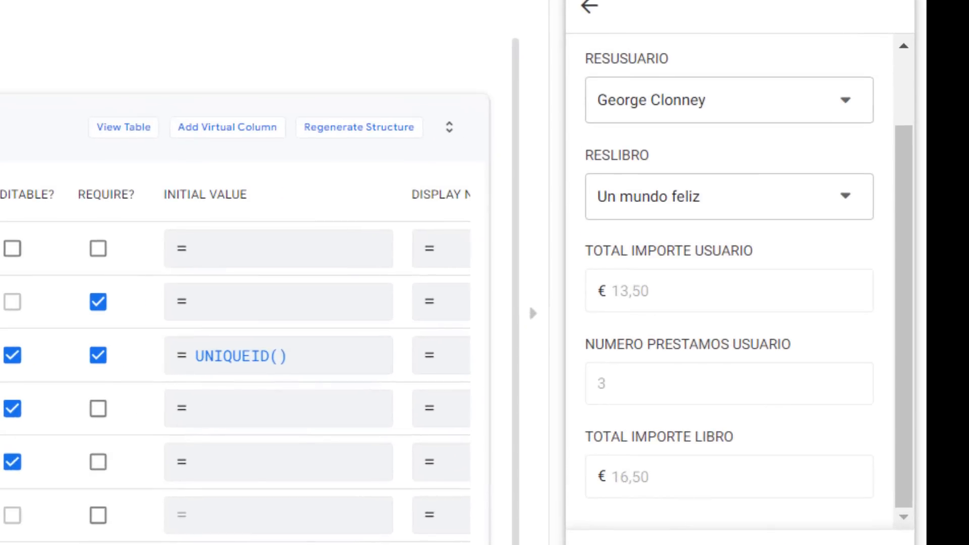
{"action": "left_click", "coordinate": [656, 544]}
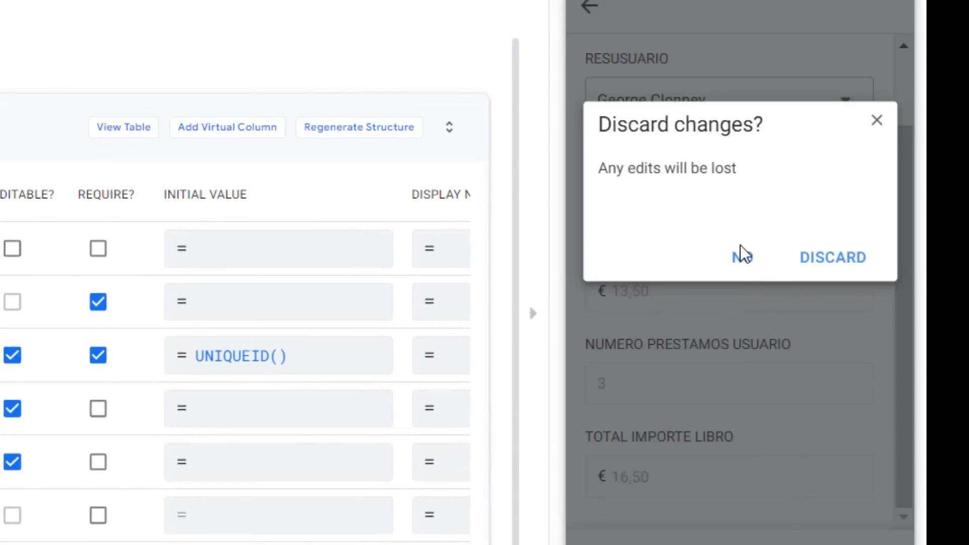
{"action": "left_click", "coordinate": [818, 258]}
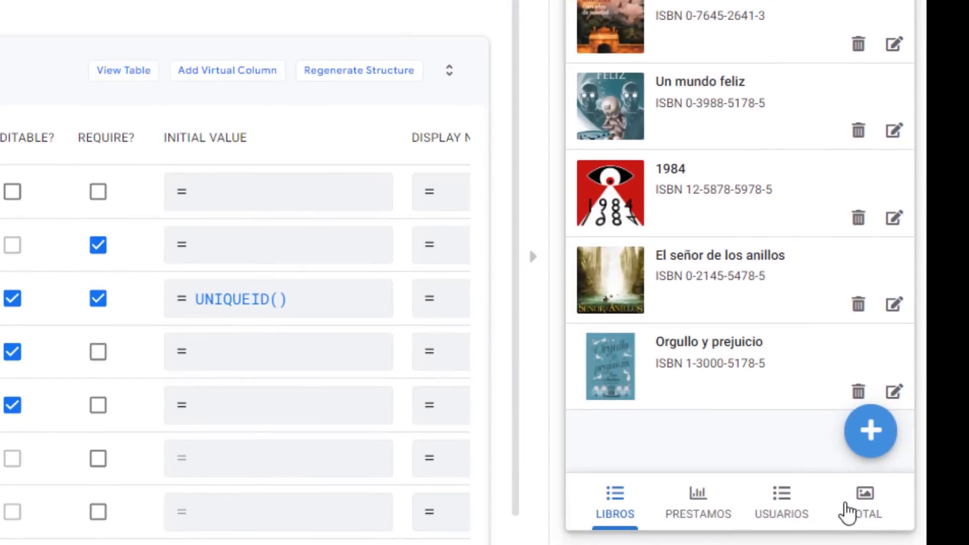
{"action": "left_click", "coordinate": [859, 500]}
{"action": "scroll", "coordinate": [768, 339], "scroll_direction": "down", "scroll_amount": 4}
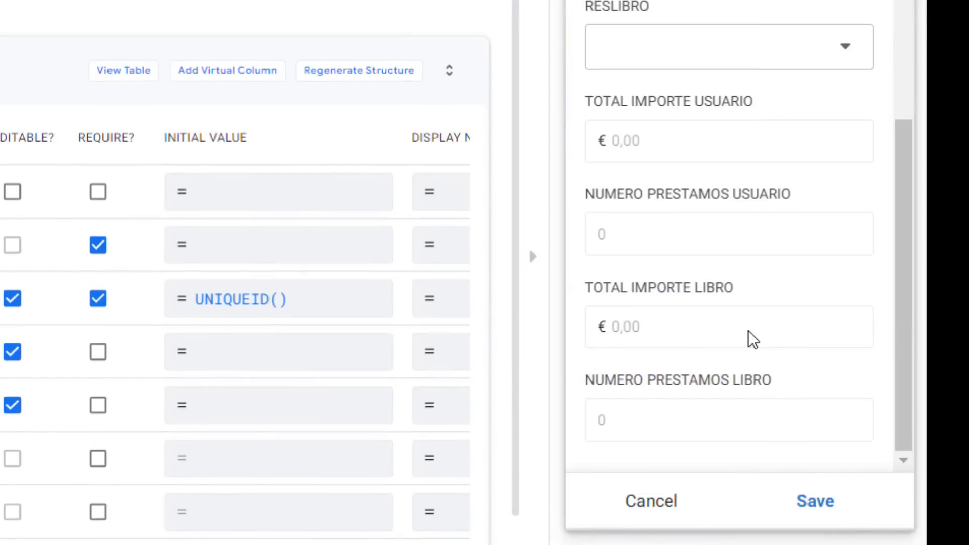
{"action": "scroll", "coordinate": [702, 184], "scroll_direction": "up", "scroll_amount": 4}
Choose 1984 as RESLIBRO in the TOTAL form preview
{"action": "left_click", "coordinate": [686, 241]}
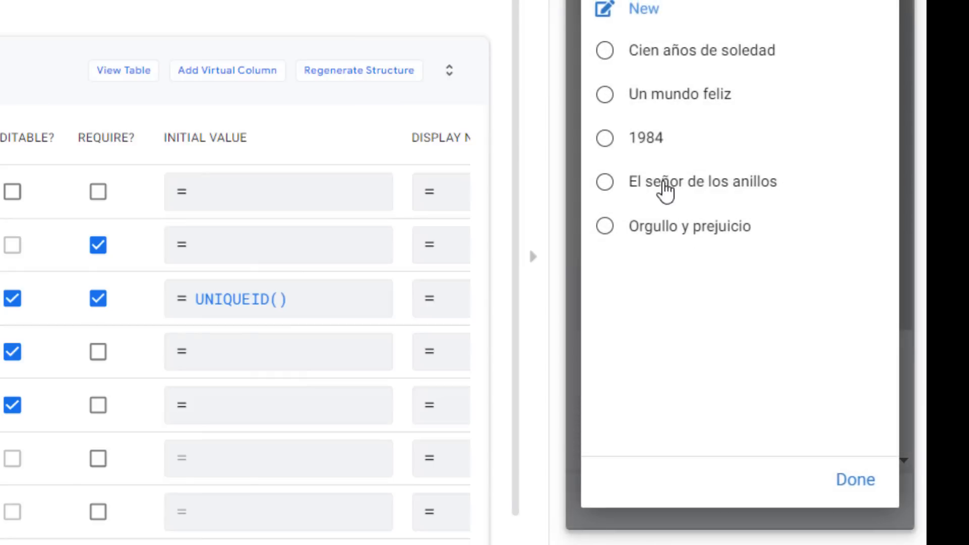
{"action": "left_click", "coordinate": [644, 147]}
{"action": "scroll", "coordinate": [734, 286], "scroll_direction": "down", "scroll_amount": 3}
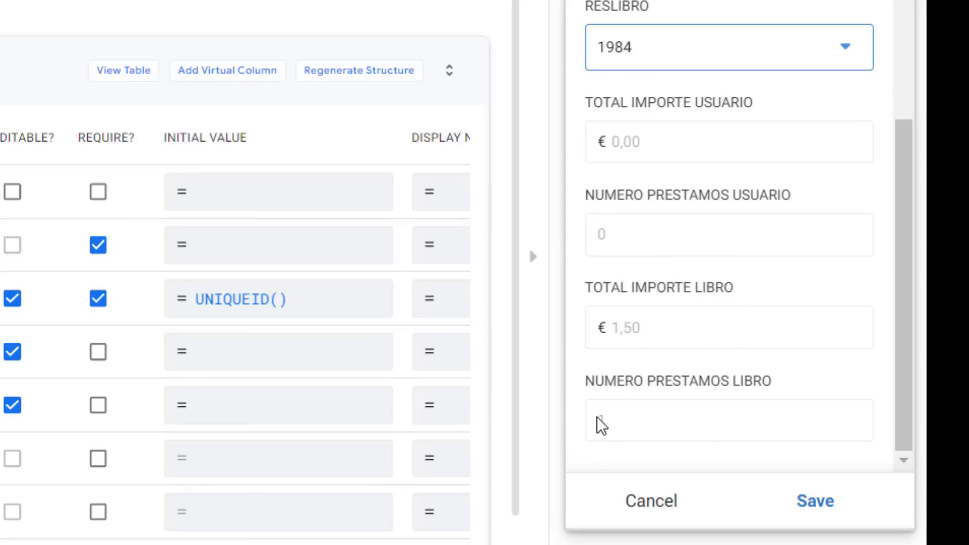
Choose George Clonney as RESUSUARIO and examine the computed total and count fields in the form preview
{"action": "scroll", "coordinate": [686, 195], "scroll_direction": "up", "scroll_amount": 4}
{"action": "left_click", "coordinate": [667, 146]}
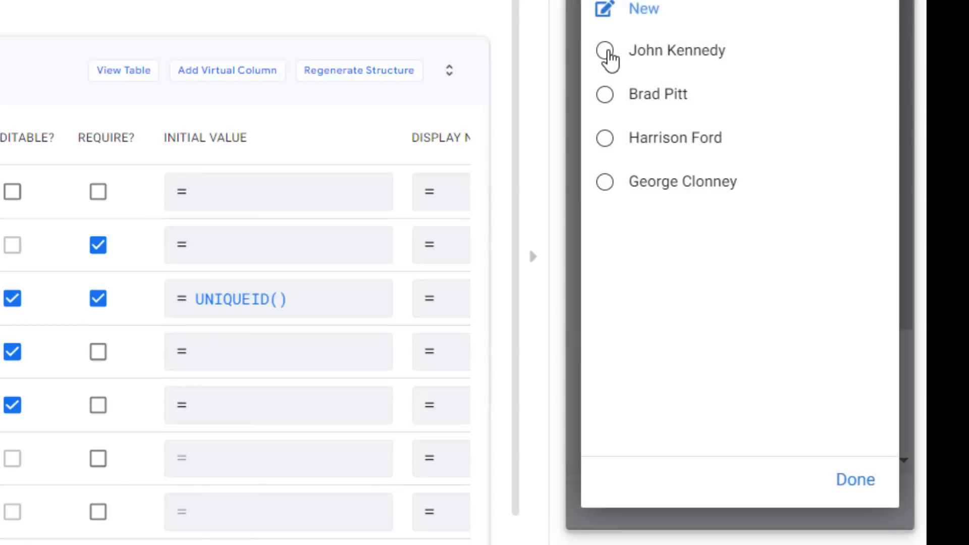
{"action": "left_click", "coordinate": [612, 186]}
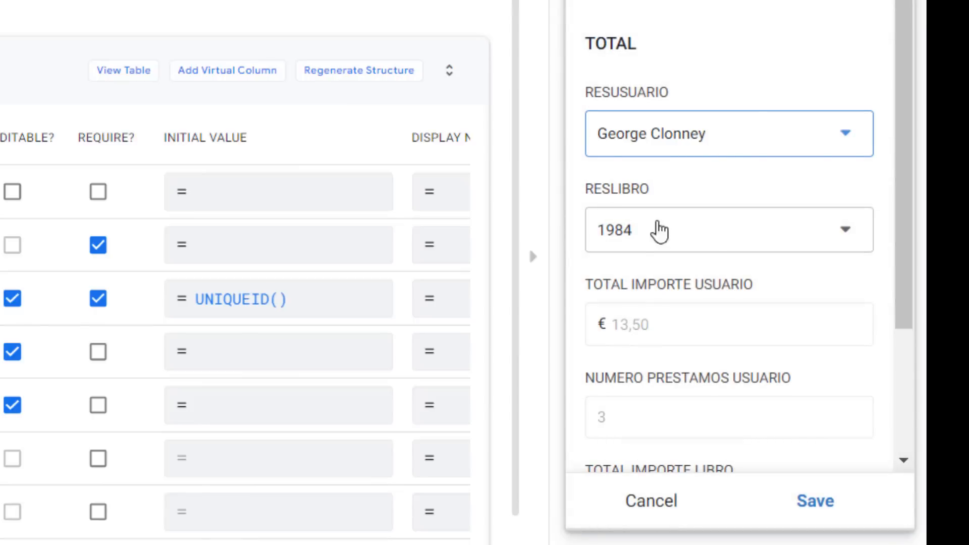
{"action": "left_click_drag", "start_coordinate": [682, 329], "coordinate": [613, 329]}
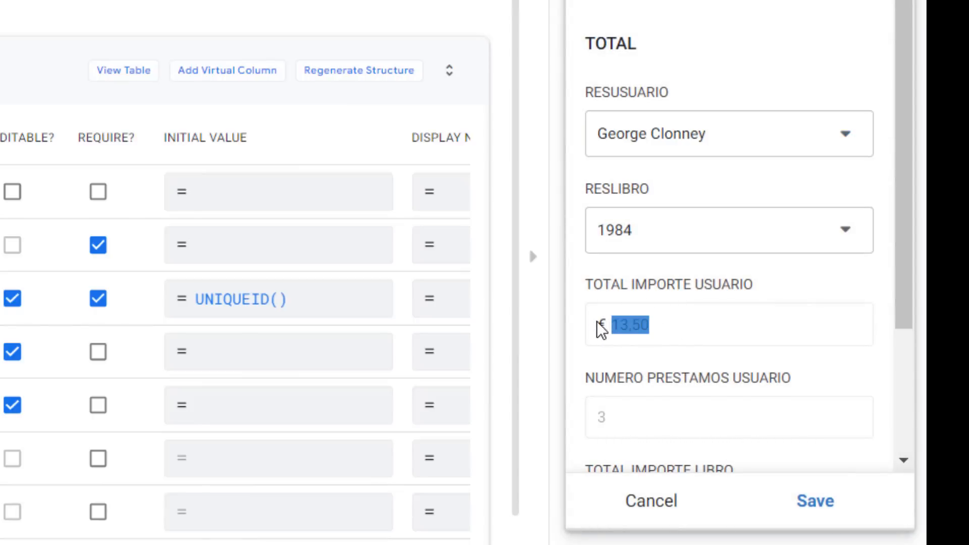
{"action": "scroll", "coordinate": [704, 353], "scroll_direction": "down", "scroll_amount": 2}
{"action": "left_click", "coordinate": [673, 305]}
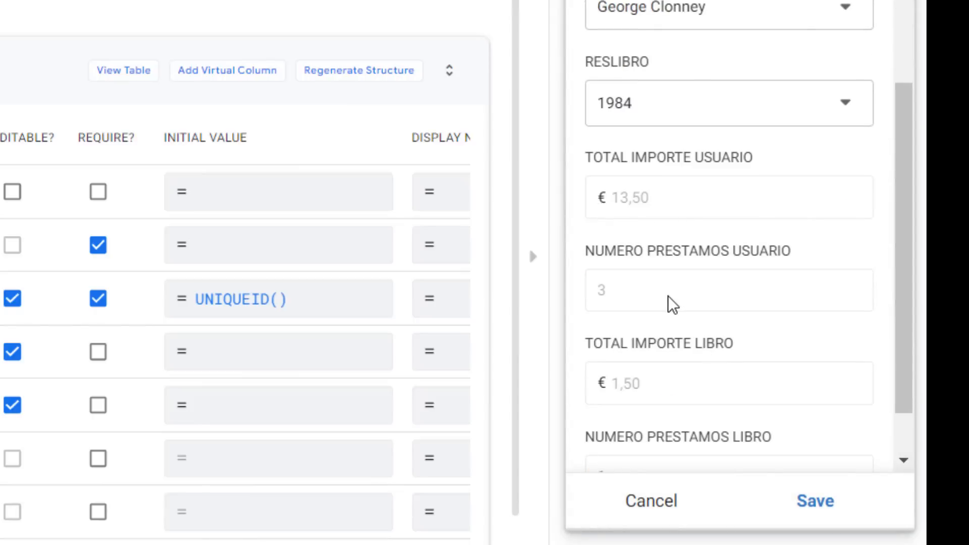
{"action": "left_click_drag", "start_coordinate": [663, 301], "coordinate": [541, 301]}
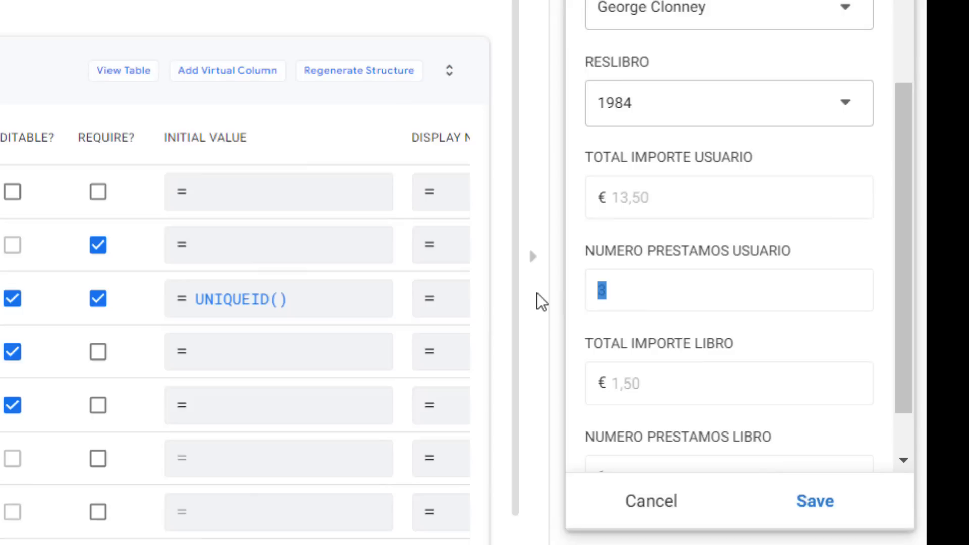